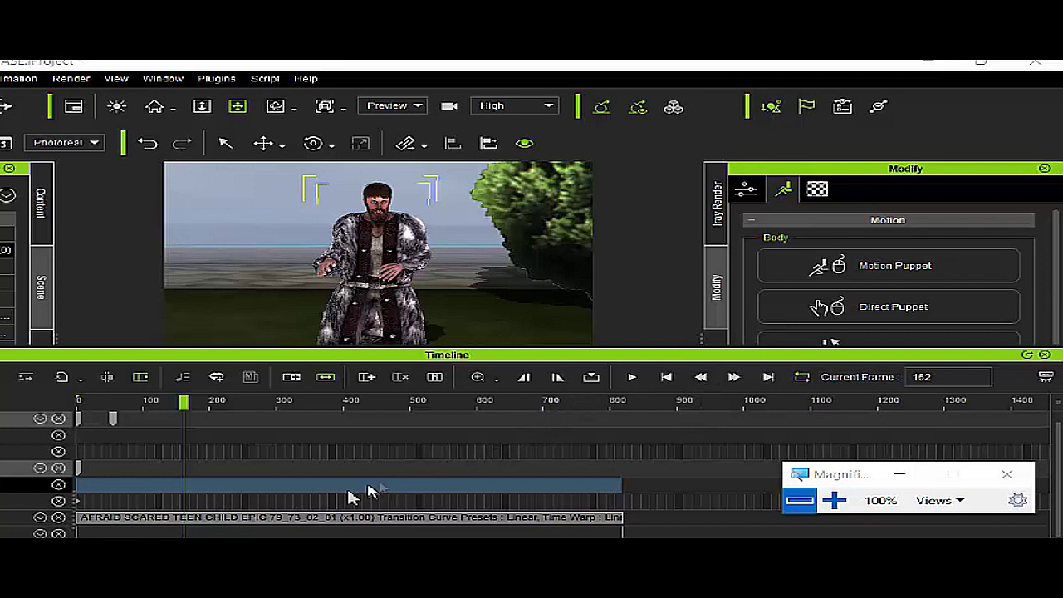
Step: Select the full length of the motion on the character's Collect Clip track, from its end back to the first frame
right_click(315, 496)
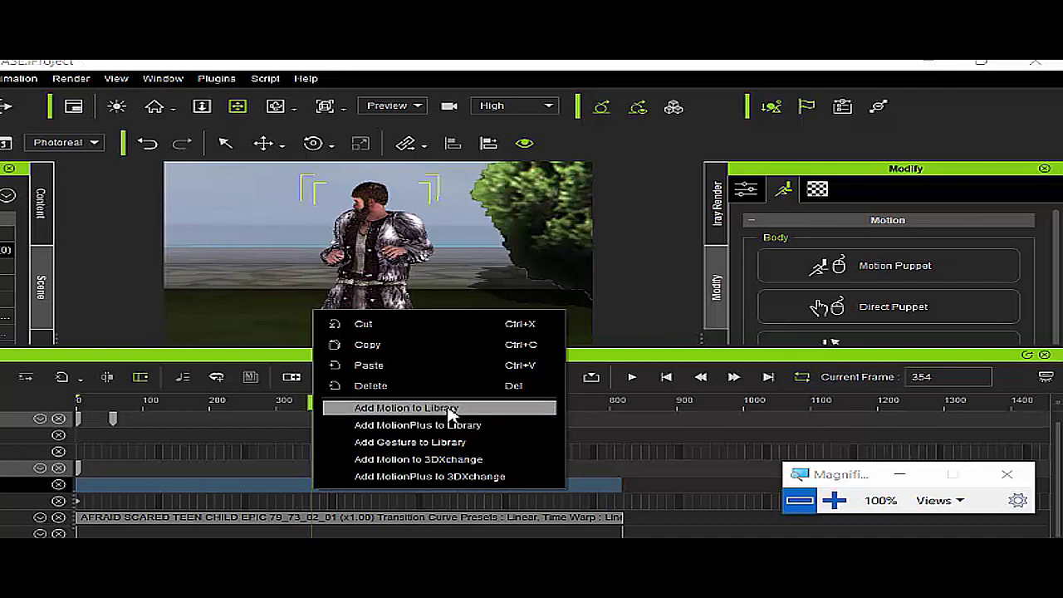
click(281, 495)
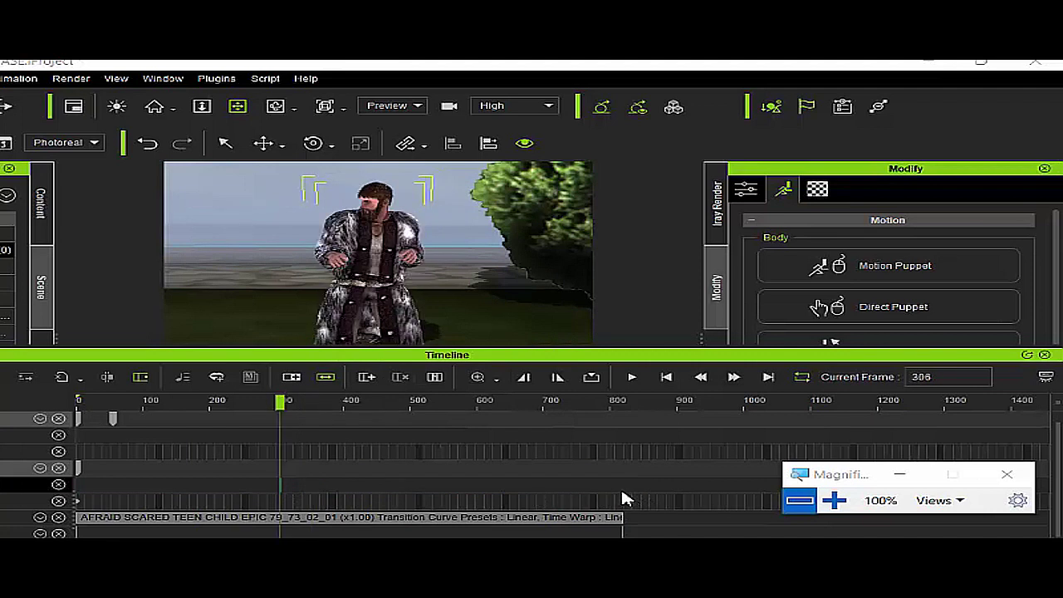
click(621, 490)
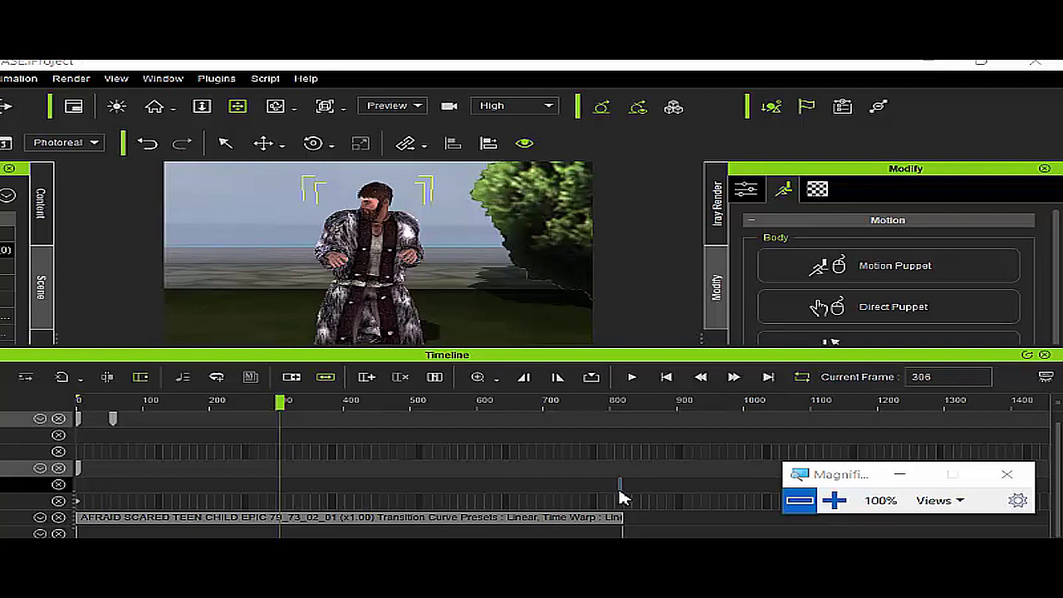
drag(619, 490, 22, 498)
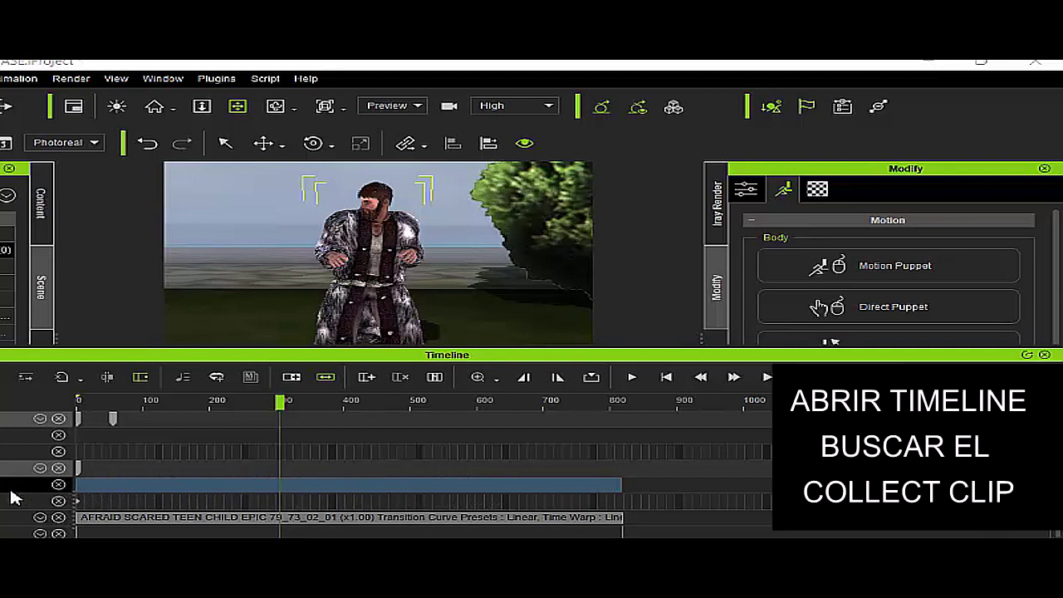
Step: Add the selected Collect Clip motion to the library, saving it in the 00_Pose folder as "AFRAID, OR AWARENESS"
right_click(337, 496)
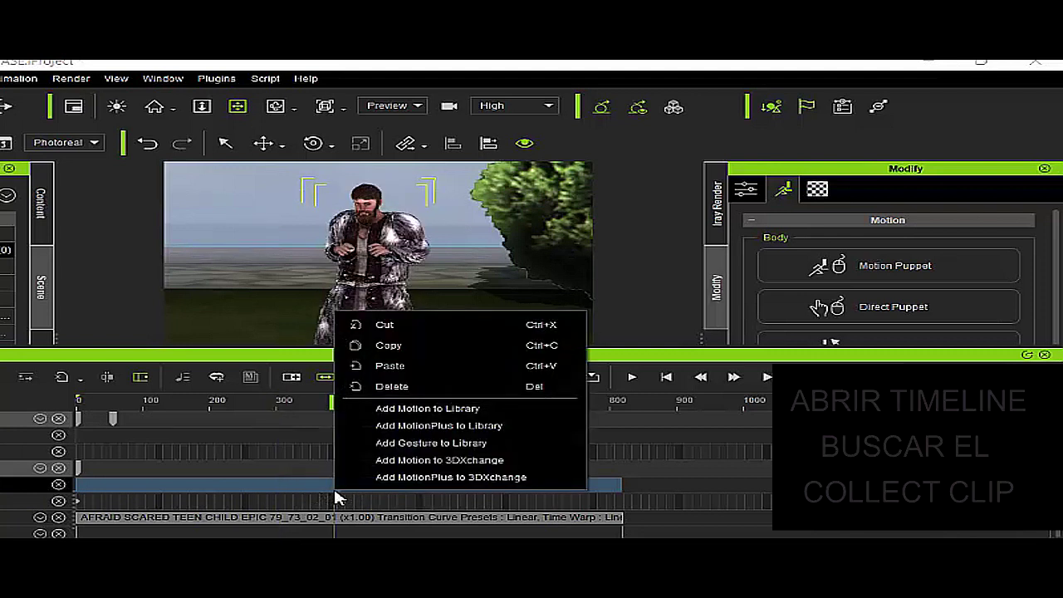
key(super+plus)
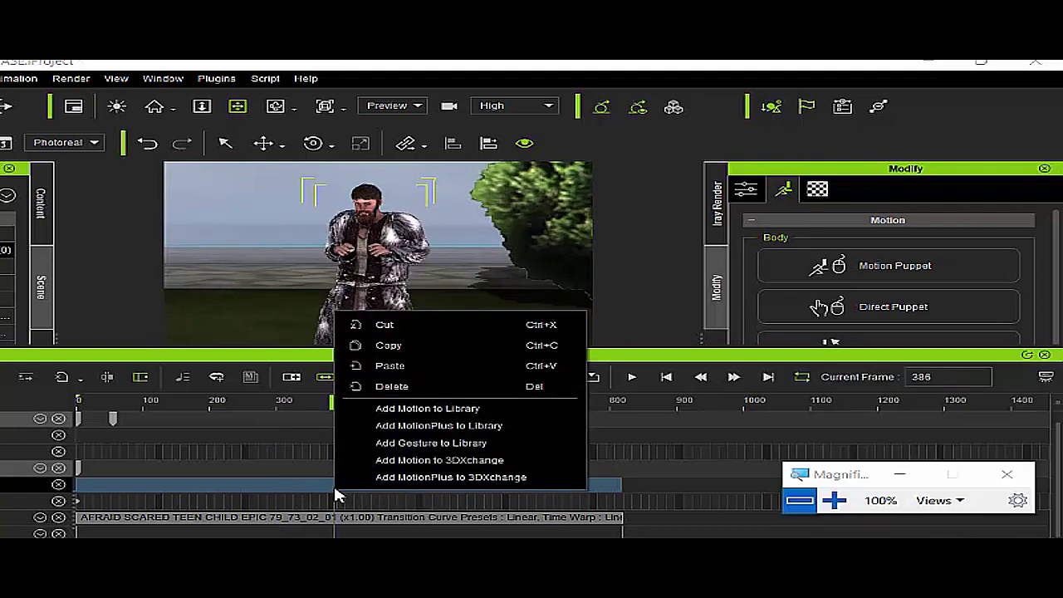
click(449, 411)
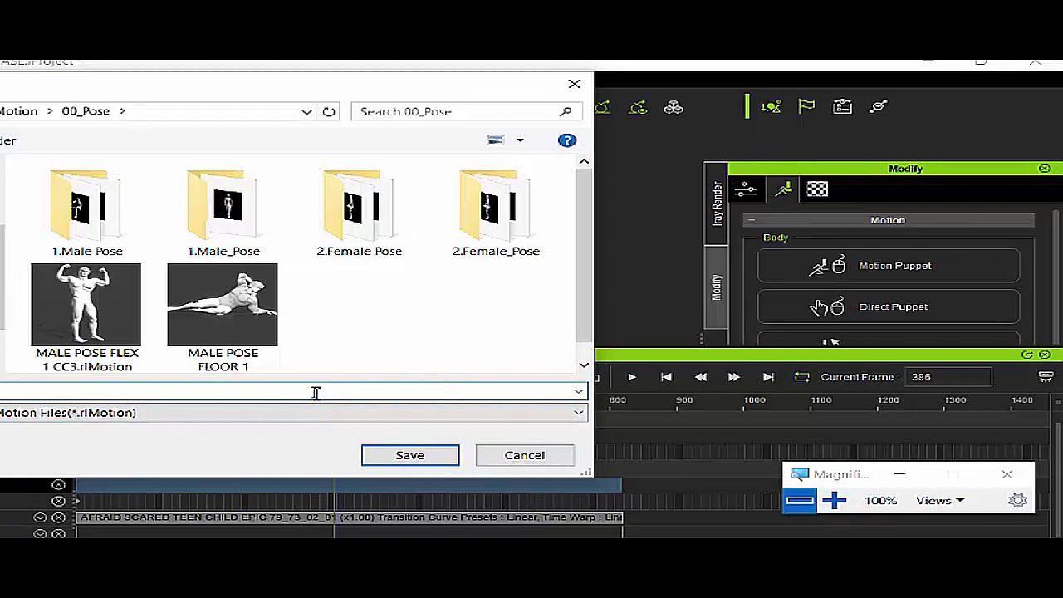
text(AFRAID,)
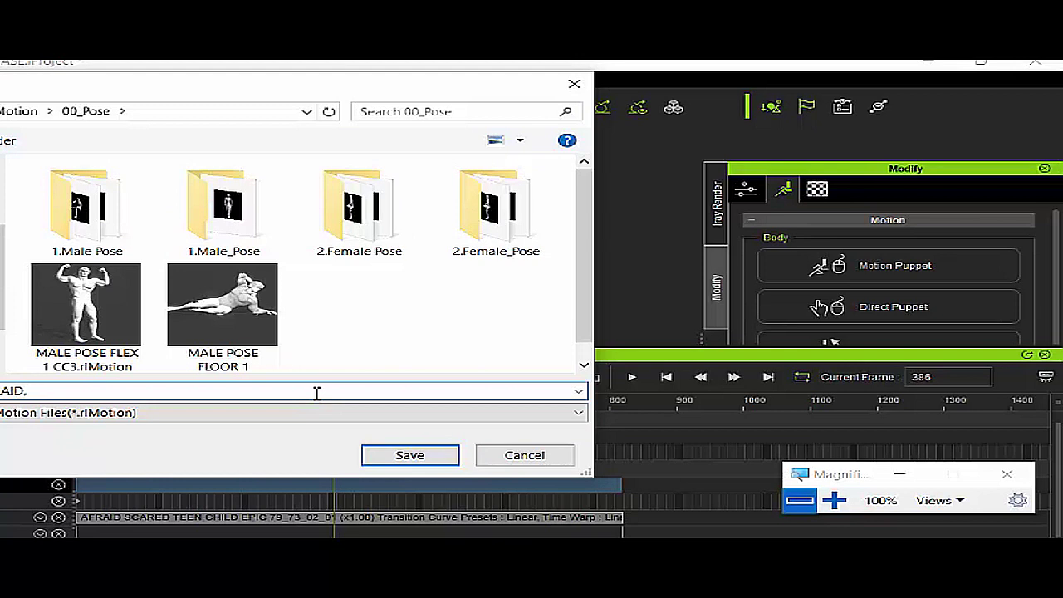
text( OR AWARENESS)
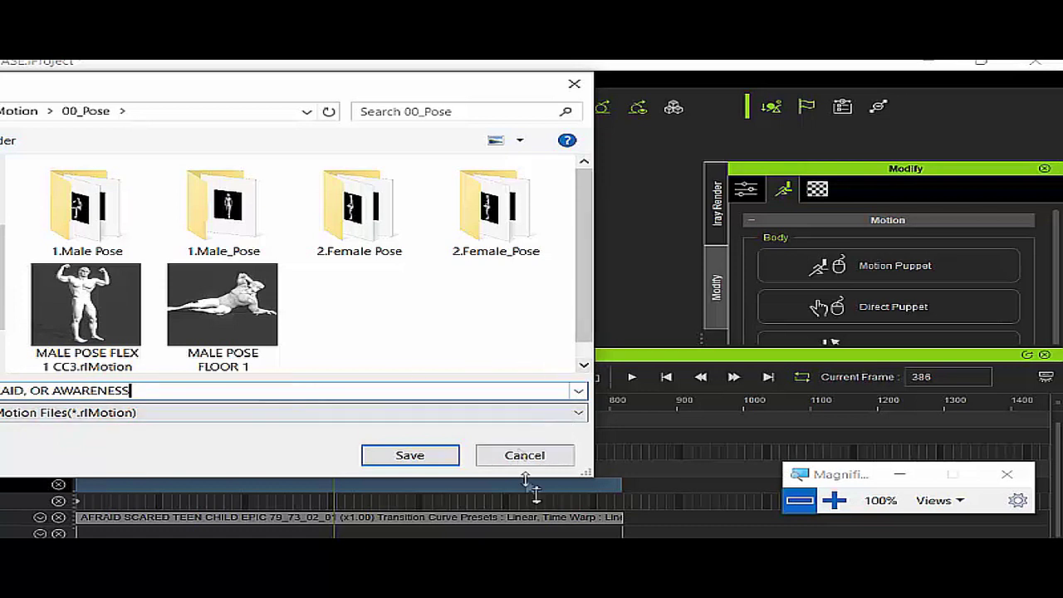
click(437, 456)
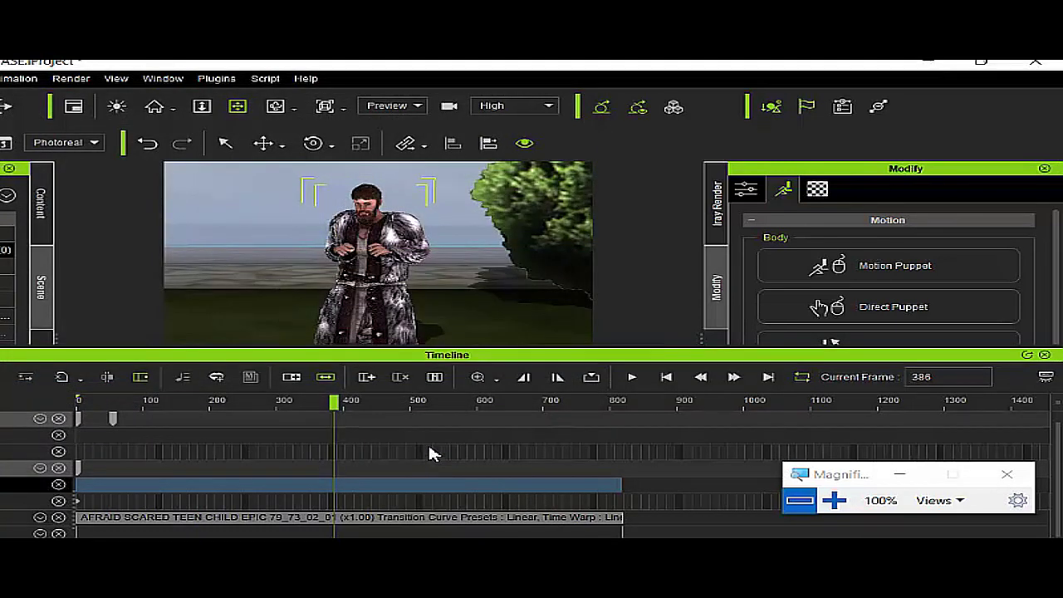
right_click(376, 495)
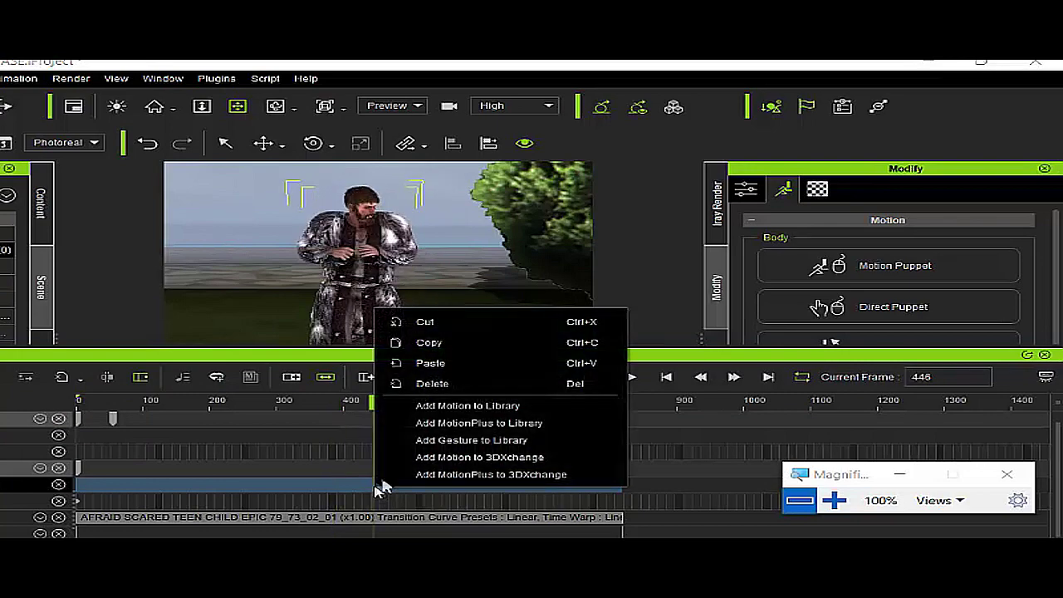
click(470, 406)
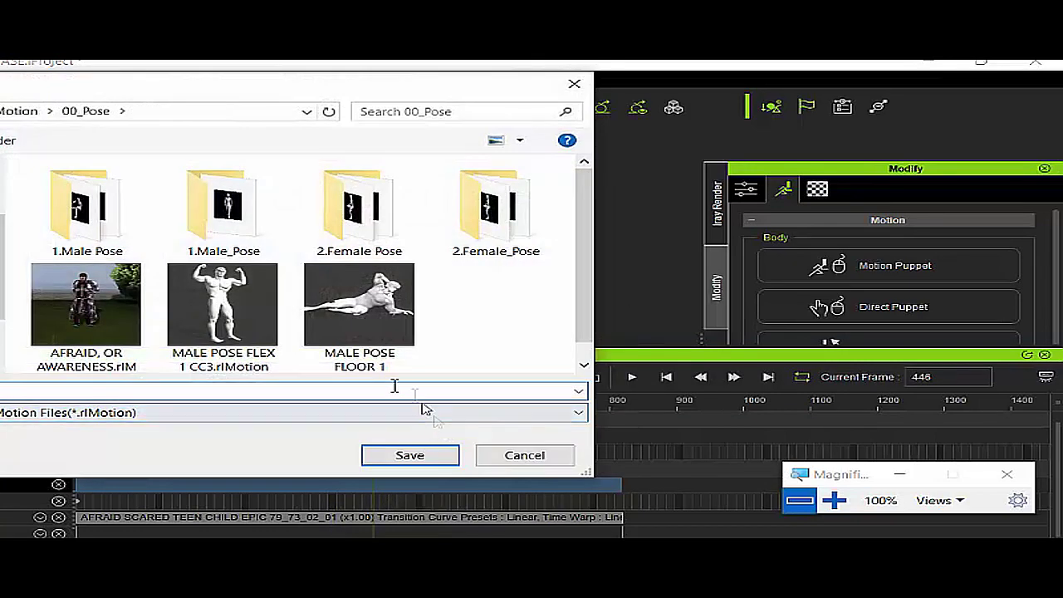
drag(280, 100, 366, 117)
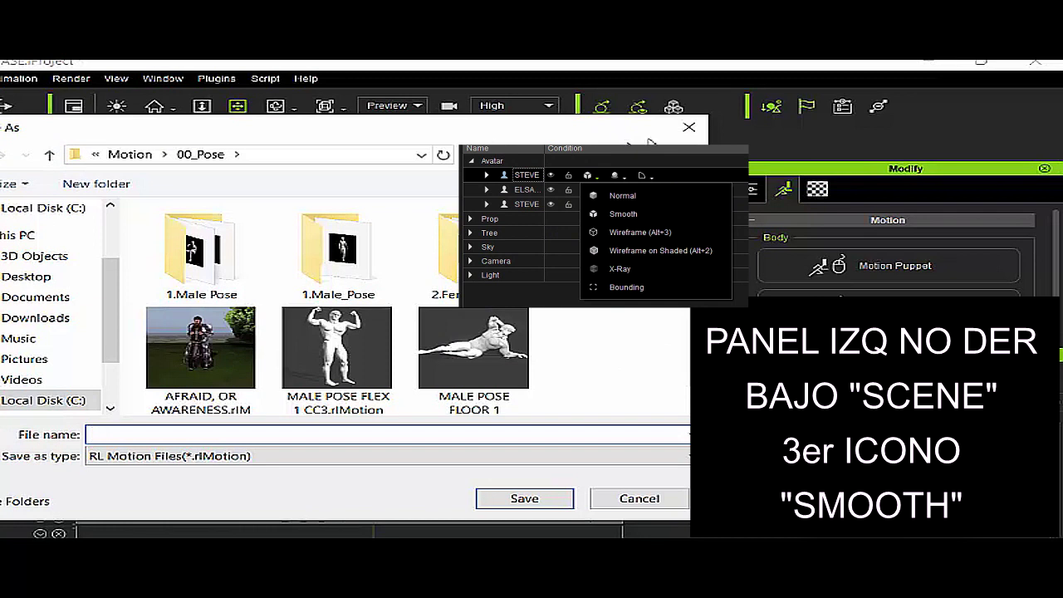
click(689, 127)
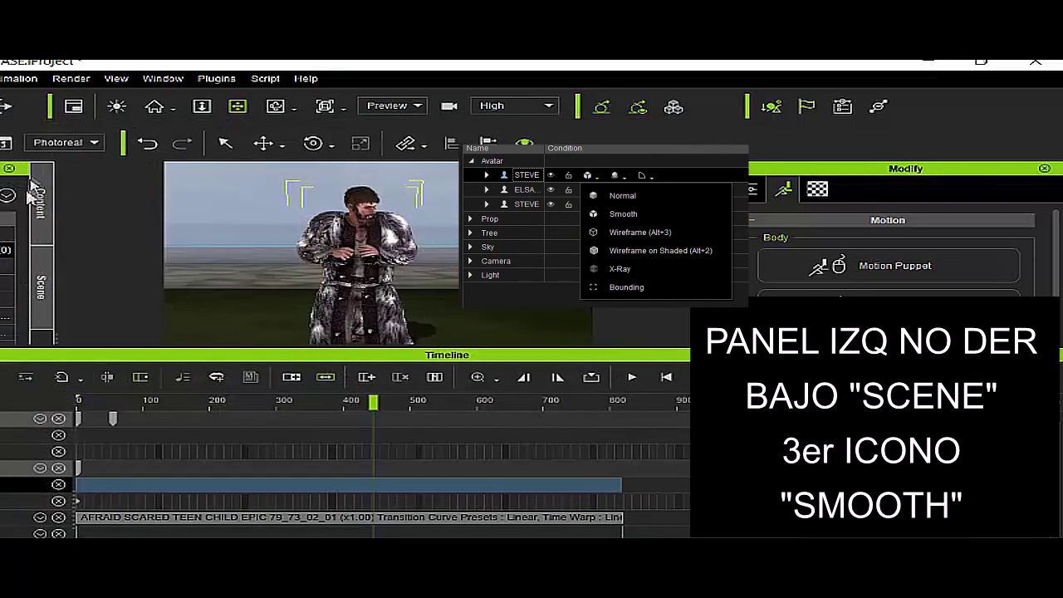
Step: Frame the character's head and upper body in the viewport and set the current frame to 204 as the thumbnail pose
drag(86, 357, 113, 354)
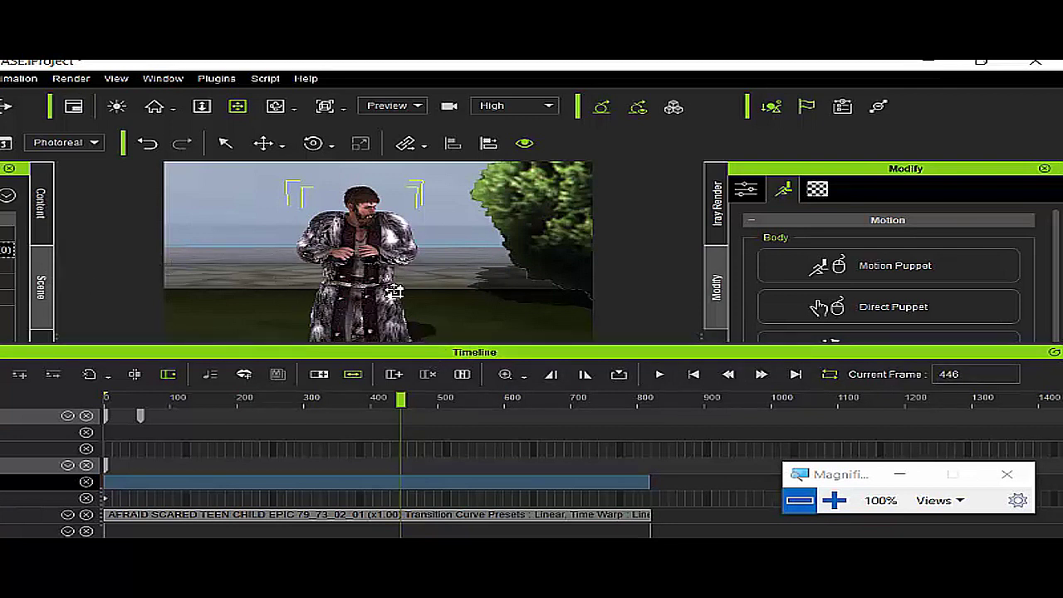
scroll(400, 249, up, 5)
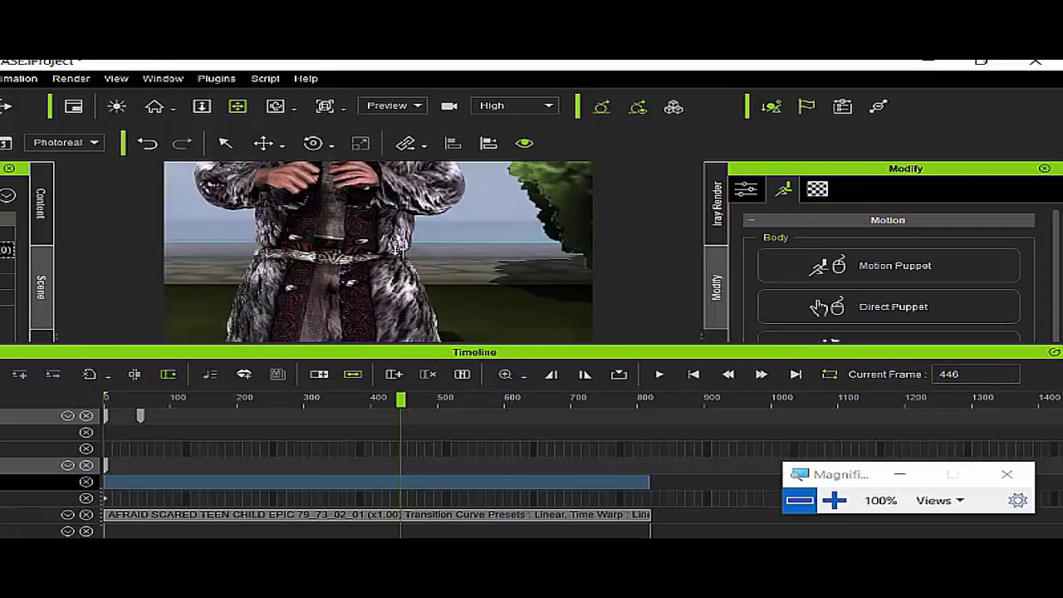
middle_drag(399, 249, 438, 311)
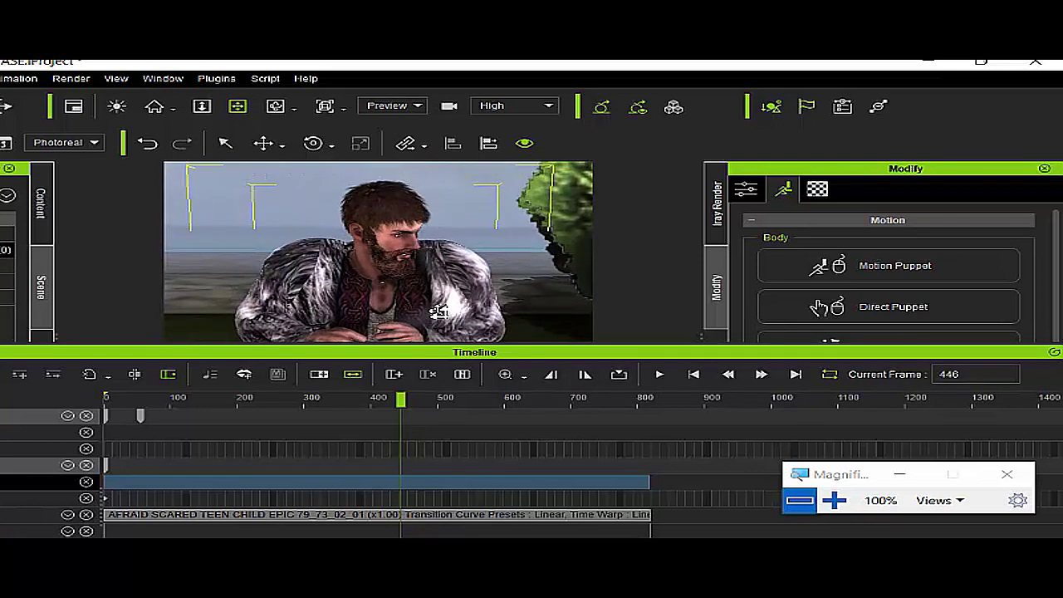
scroll(437, 307, up, 3)
scroll(438, 304, down, 2)
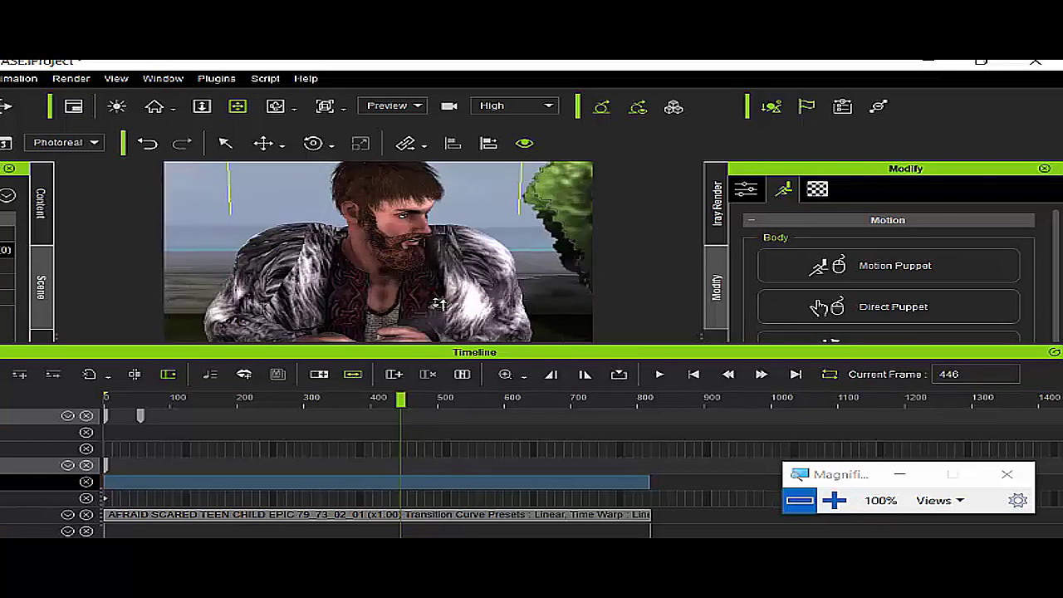
scroll(438, 304, down, 2)
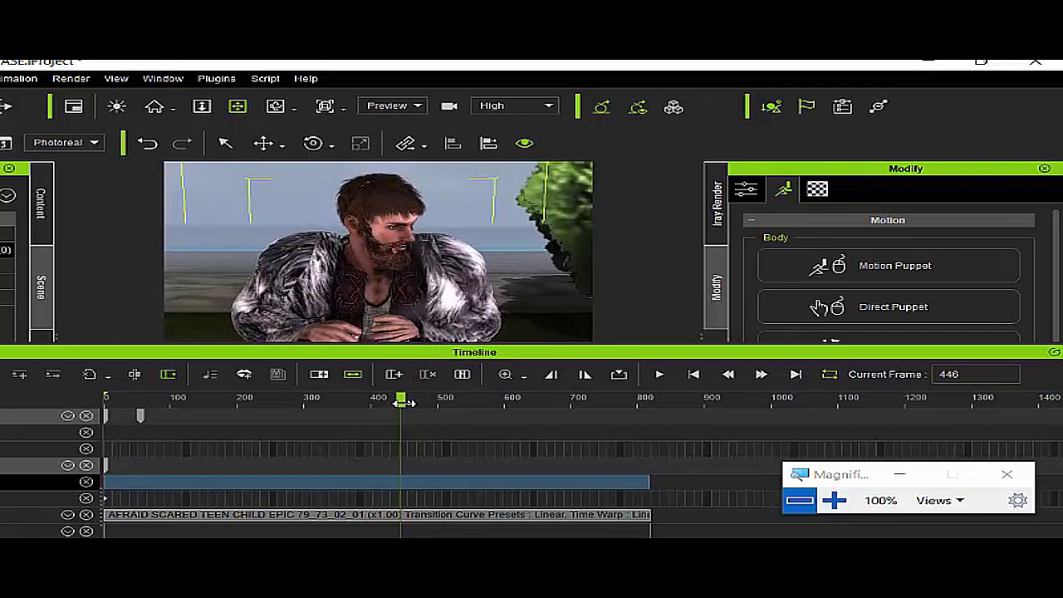
drag(383, 406, 241, 414)
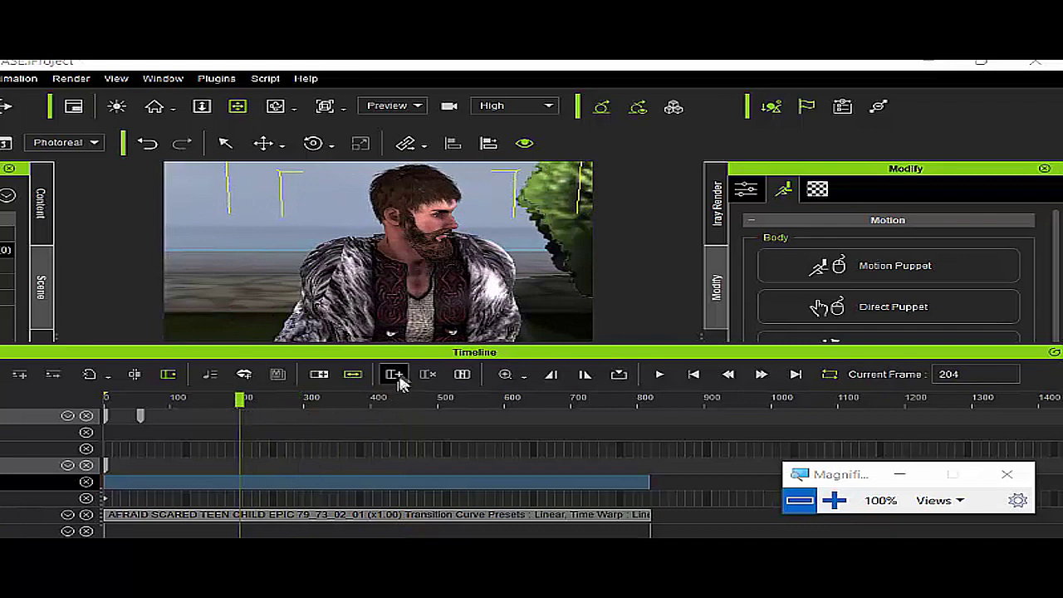
Step: Widen the content library and capture the current view as the new thumbnail of the saved AFRAID, OR AWARENESS motion
drag(389, 356, 458, 403)
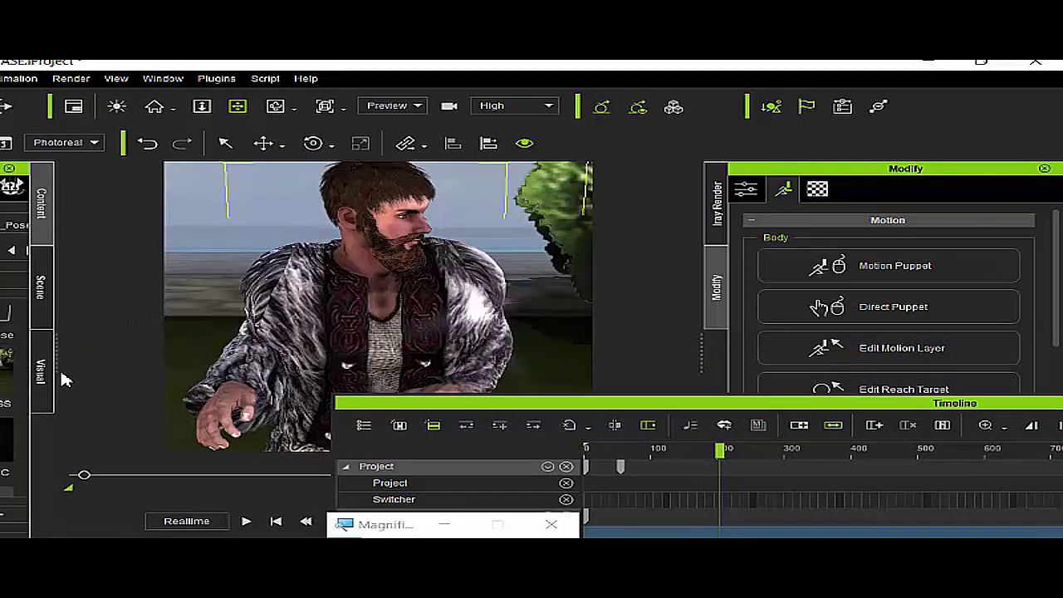
drag(60, 368, 190, 363)
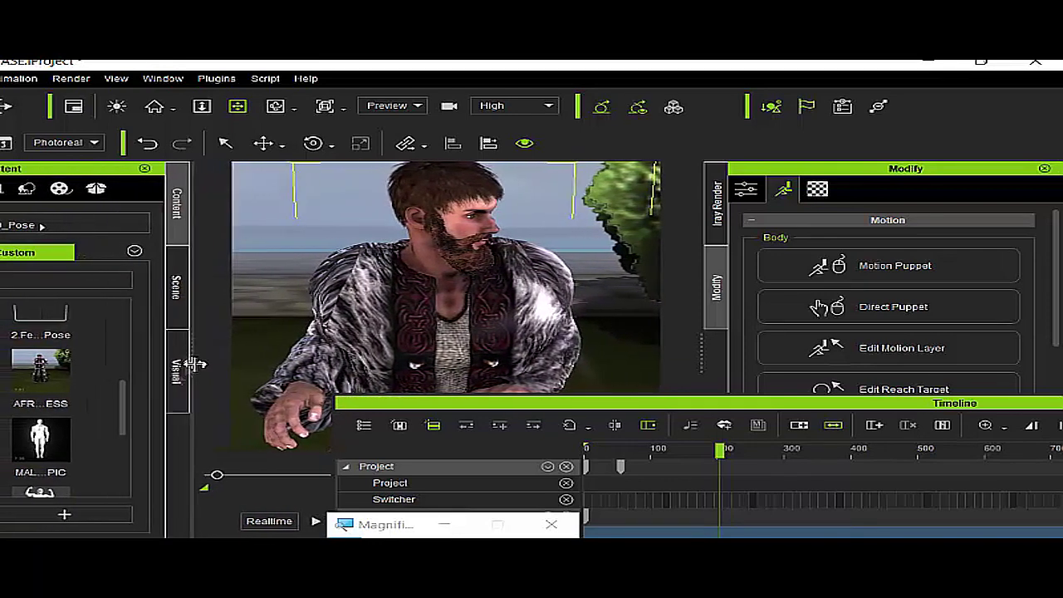
right_click(48, 380)
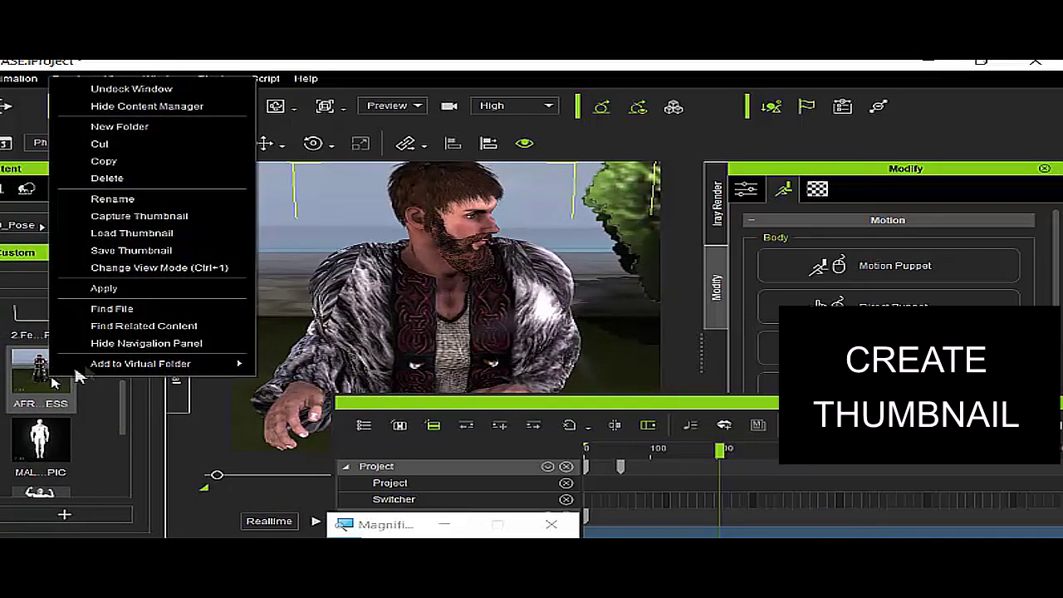
click(182, 217)
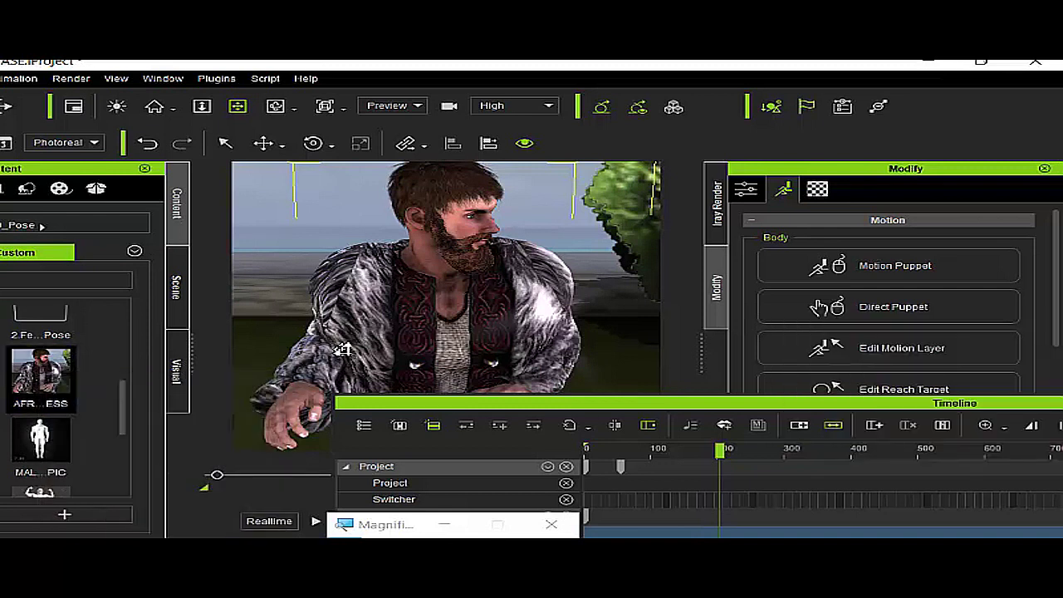
mouse_move(34, 378)
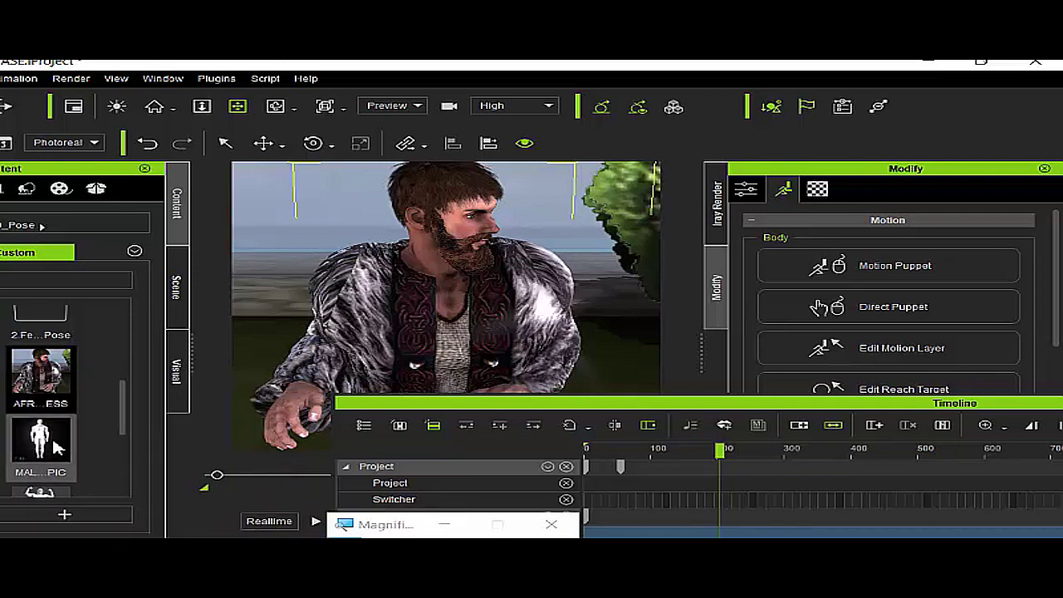
Step: Remove the object animation from the bearded character in the viewport
mouse_move(57, 449)
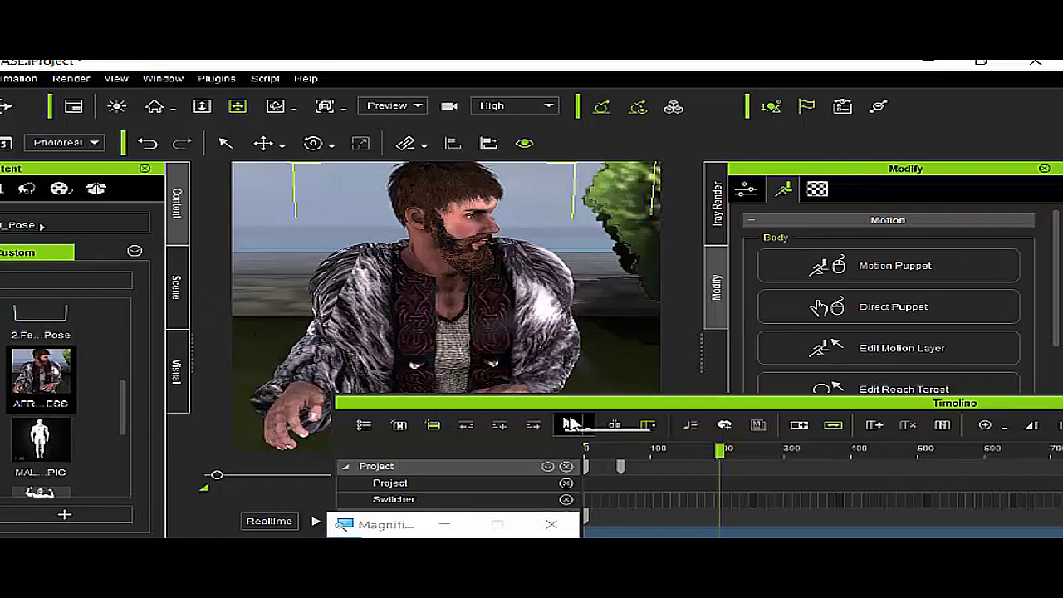
drag(580, 408, 533, 402)
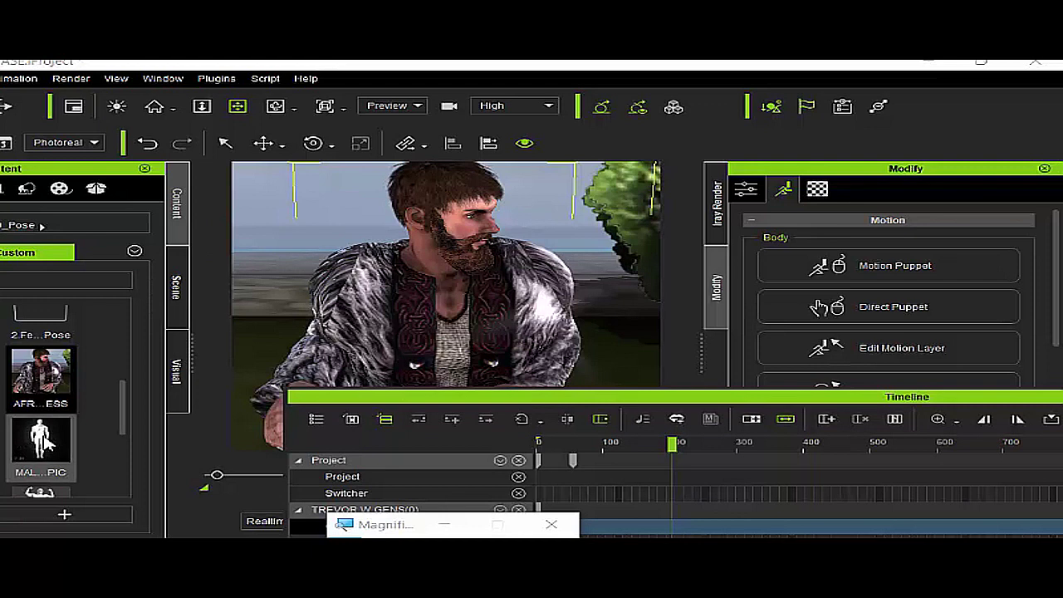
right_click(470, 304)
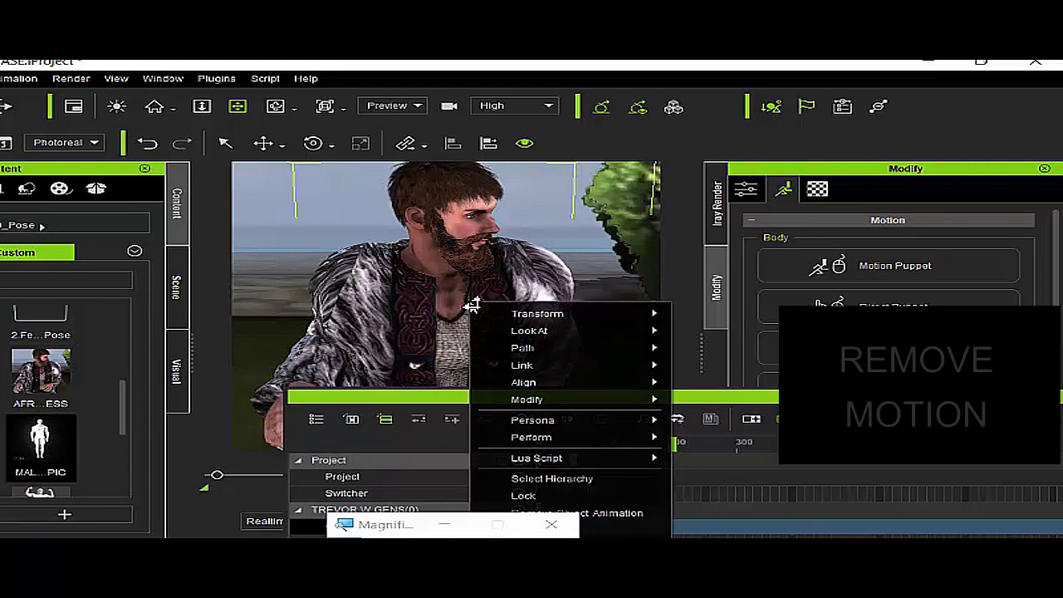
click(609, 515)
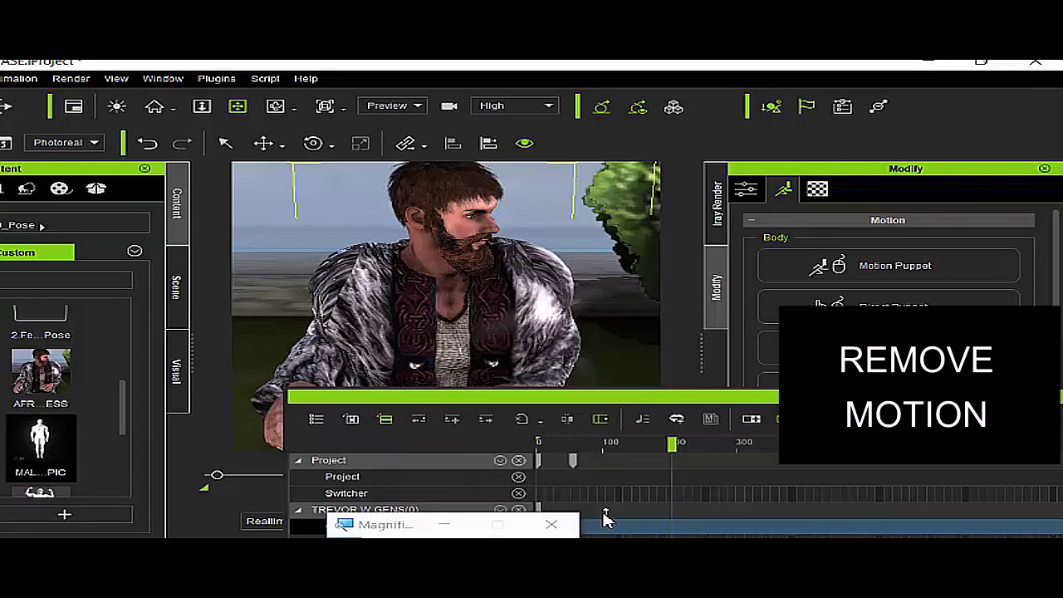
Step: Clear the view of the timeline and delete the remaining key near frame 50 on the Project track
click(449, 525)
drag(603, 401, 387, 388)
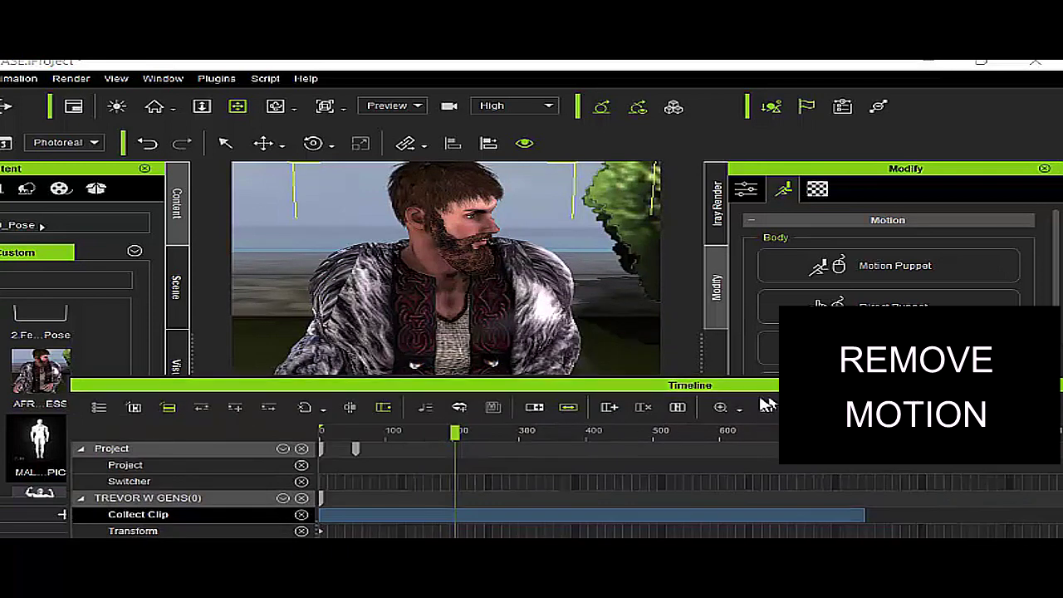
drag(565, 387, 651, 376)
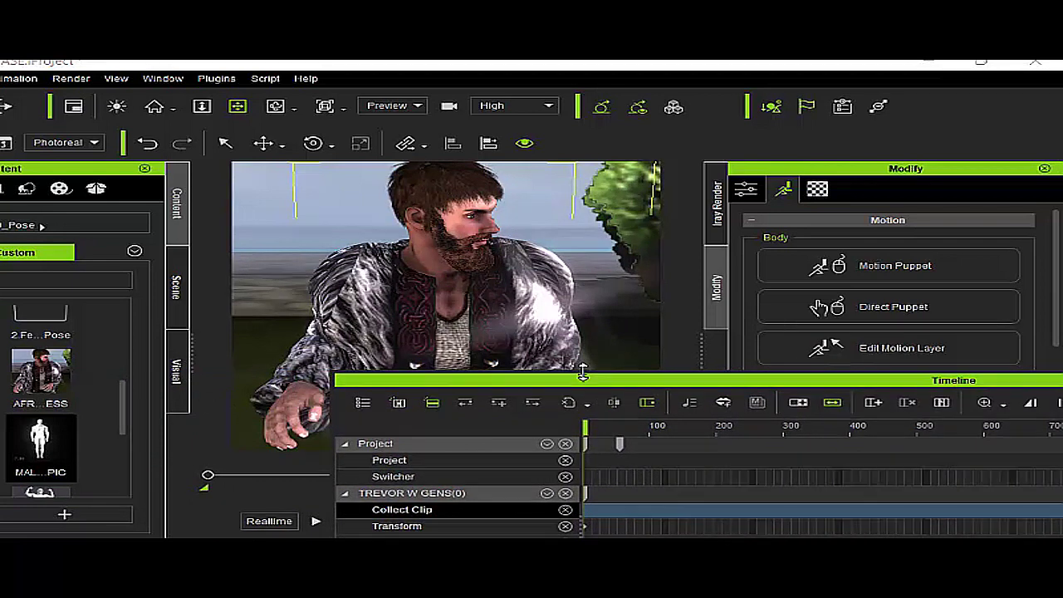
click(621, 446)
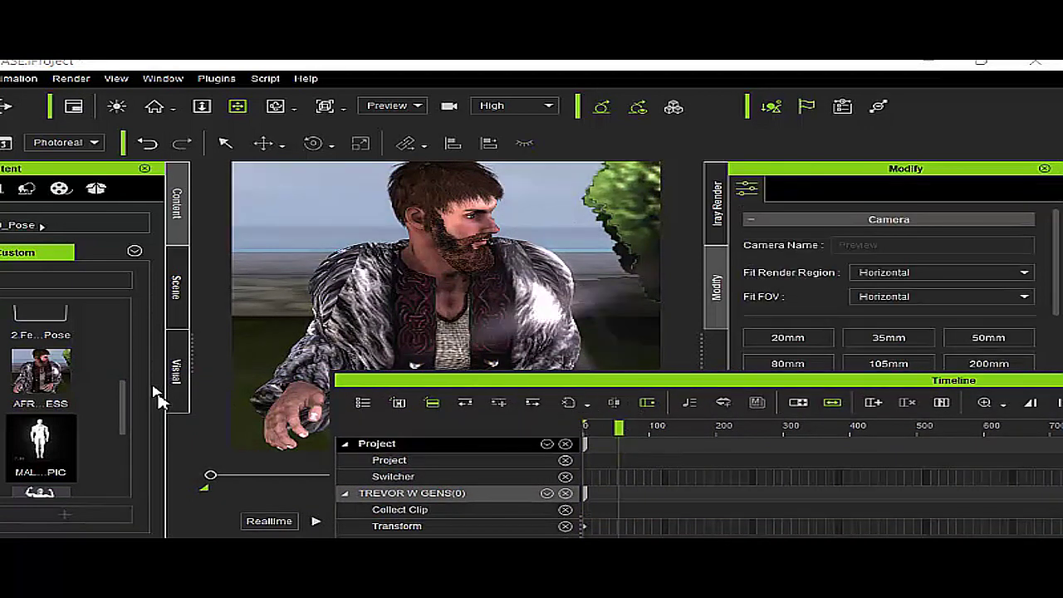
Step: Return to the first frame, apply the custom library motion "MAL…PIC" to the character, and play it
drag(781, 380, 754, 435)
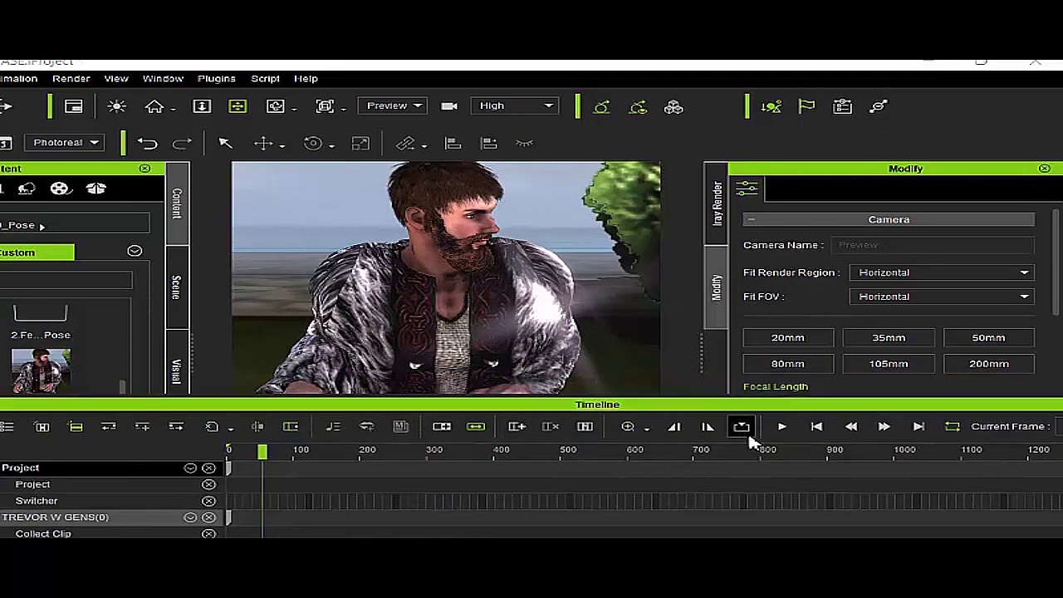
click(817, 428)
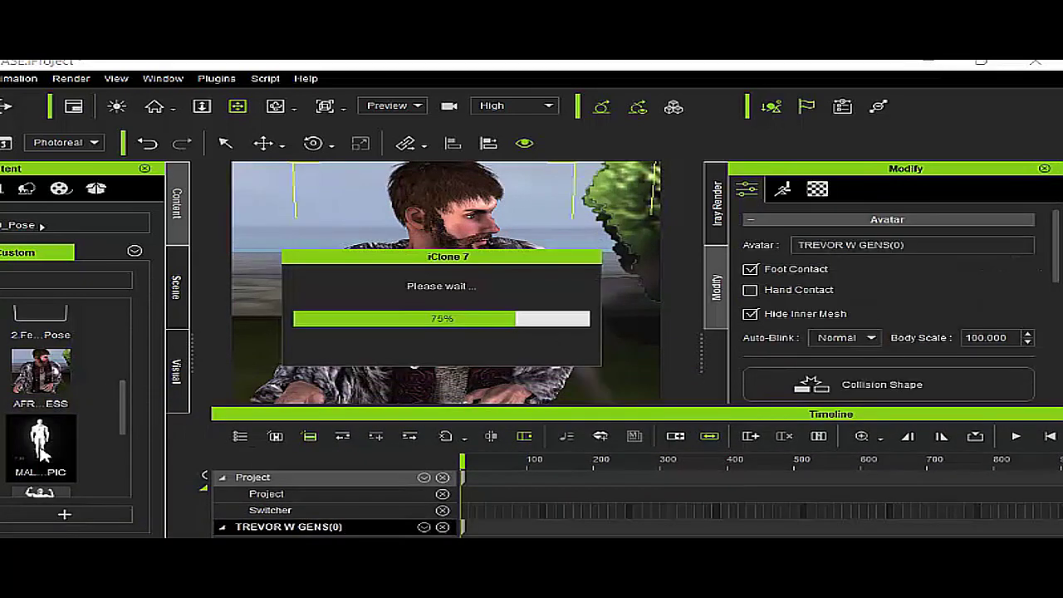
key(space)
drag(512, 422, 776, 474)
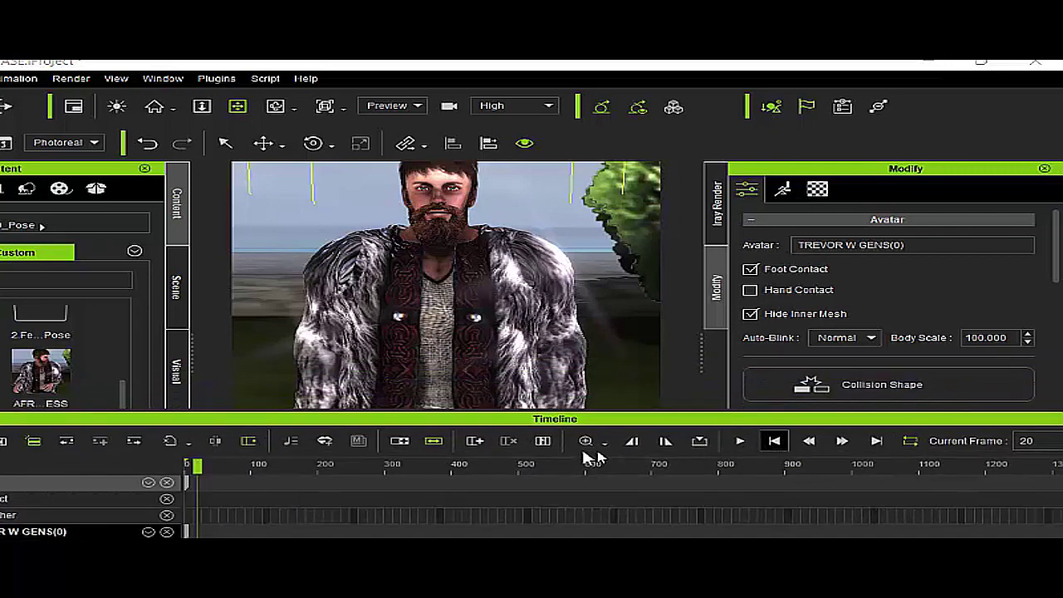
Step: Apply the custom AFRAID, OR AWARENESS motion to the character from the first frame, play it, and stop at frame 818
drag(480, 426, 723, 419)
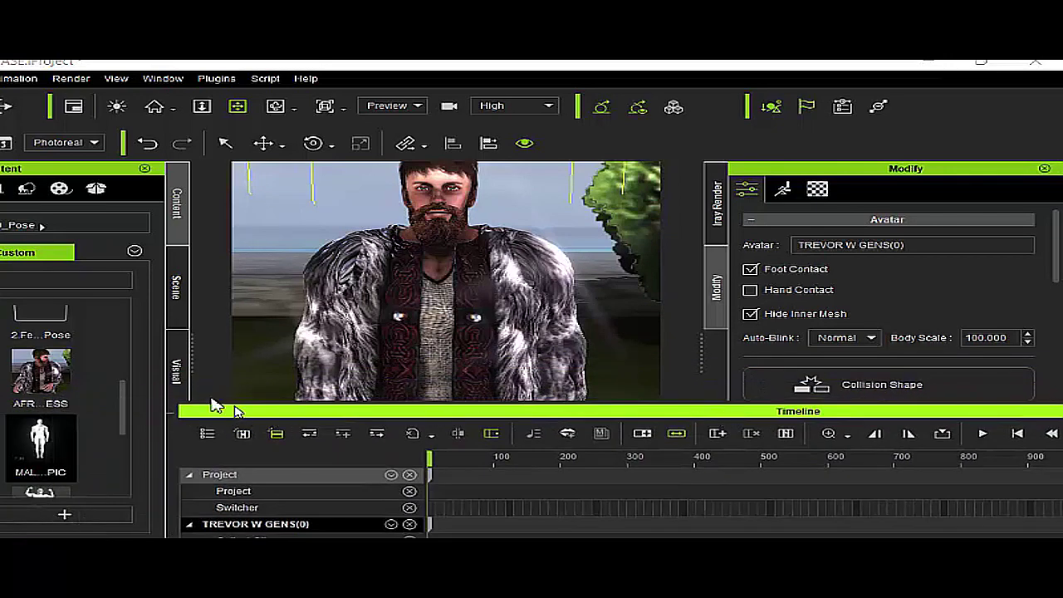
key(space)
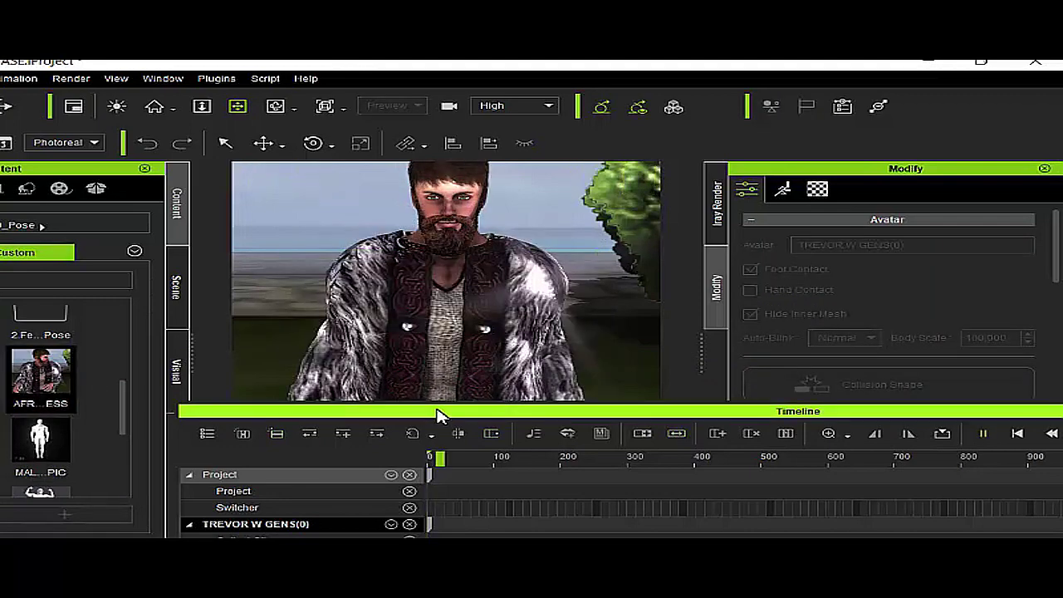
drag(437, 418, 892, 413)
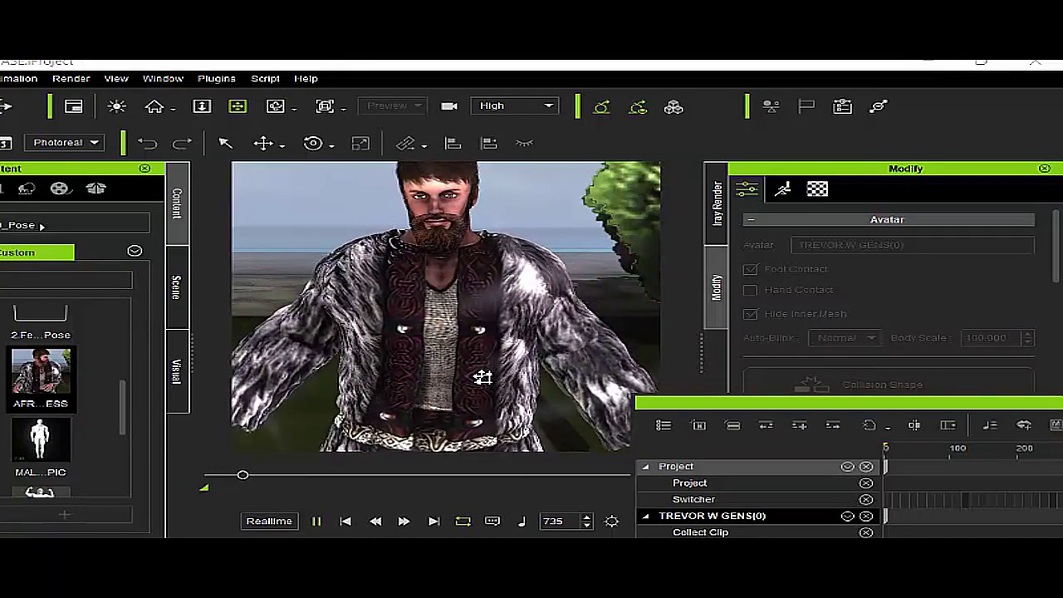
key(space)
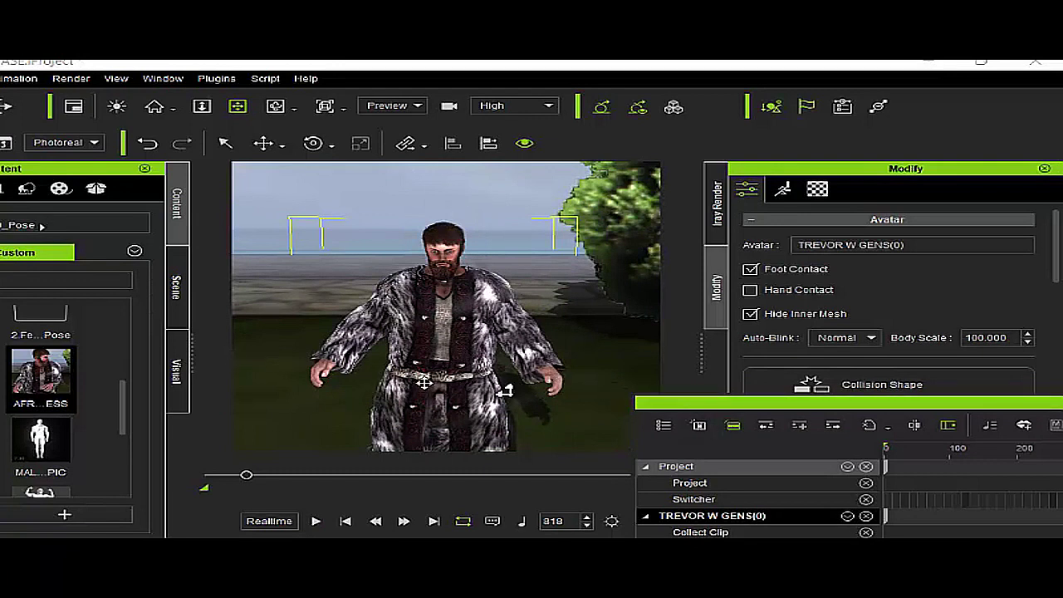
Step: Add the MM_Thinking motion to the character at frame 818 and play the junction between the two motions
drag(686, 409, 595, 378)
middle_drag(433, 316, 426, 280)
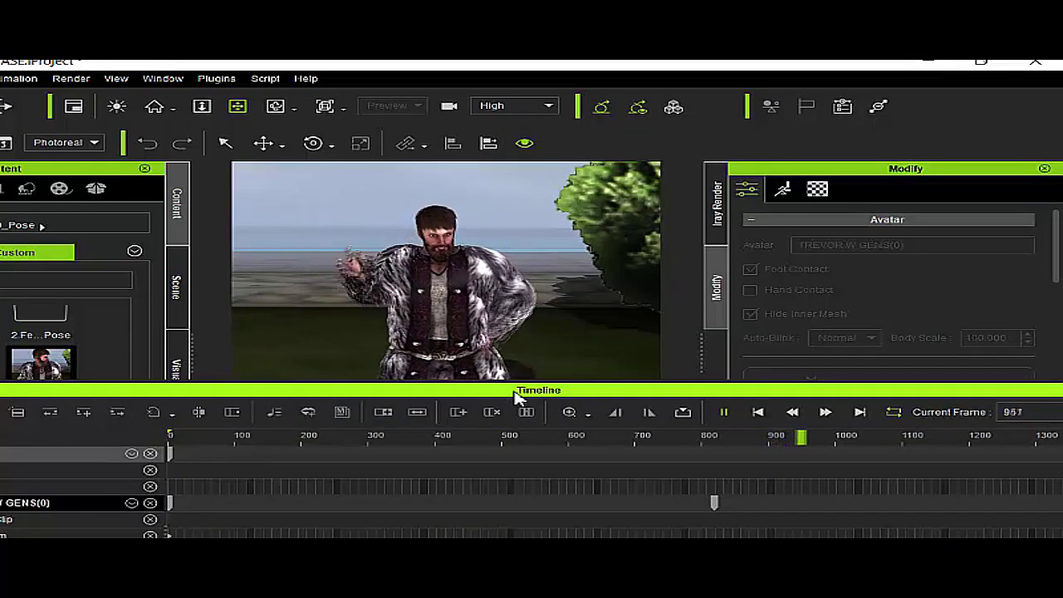
key(space)
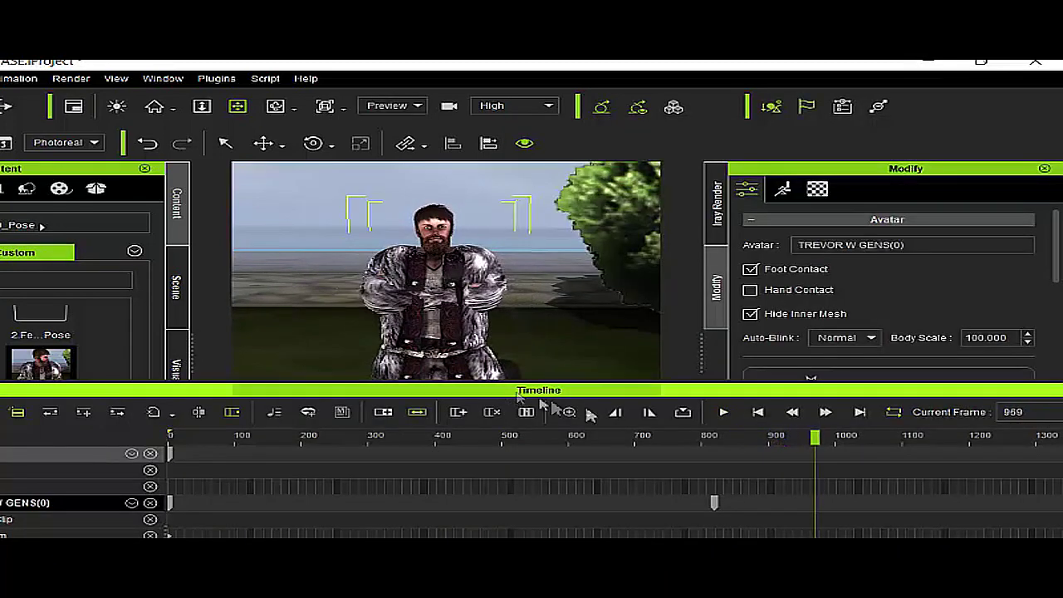
click(679, 445)
click(725, 414)
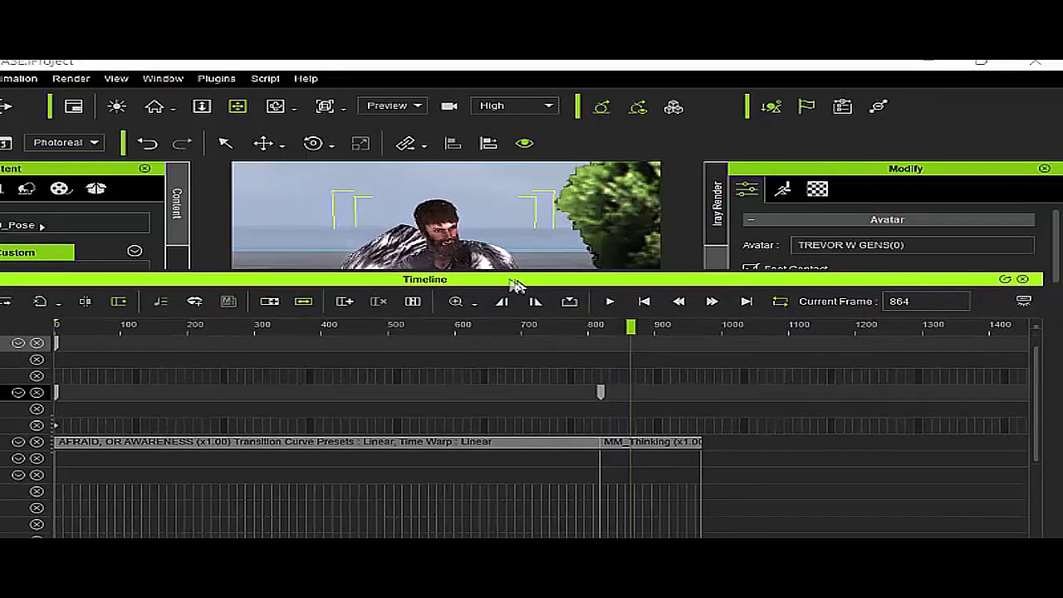
Step: Move the MM_Thinking clip to start near frame 842 and extend its transition back to about frame 810, over the preceding clip
click(648, 444)
drag(648, 444, 653, 444)
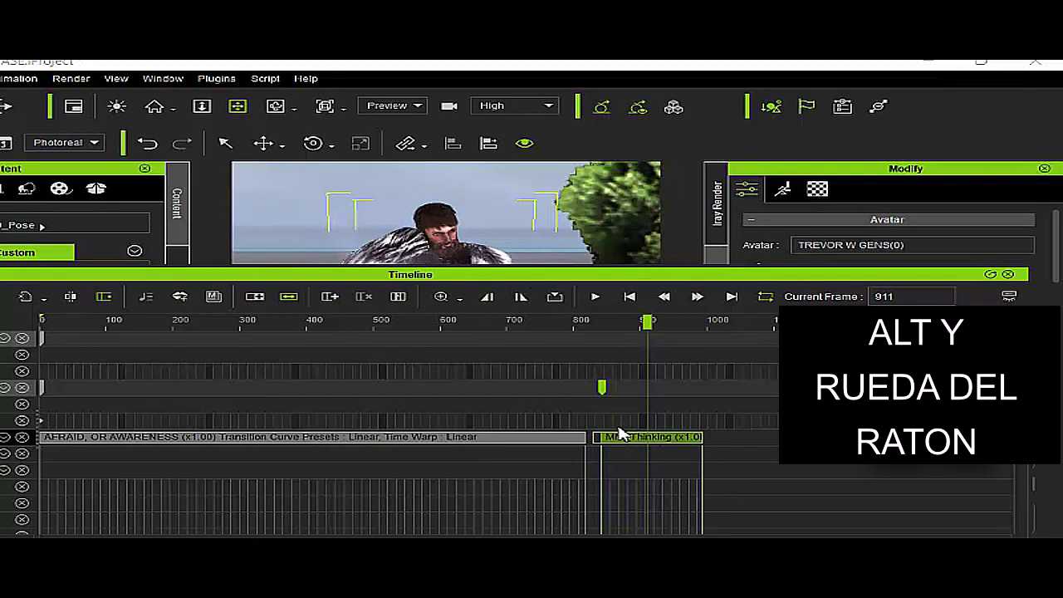
alt+scroll(598, 399, up, 5)
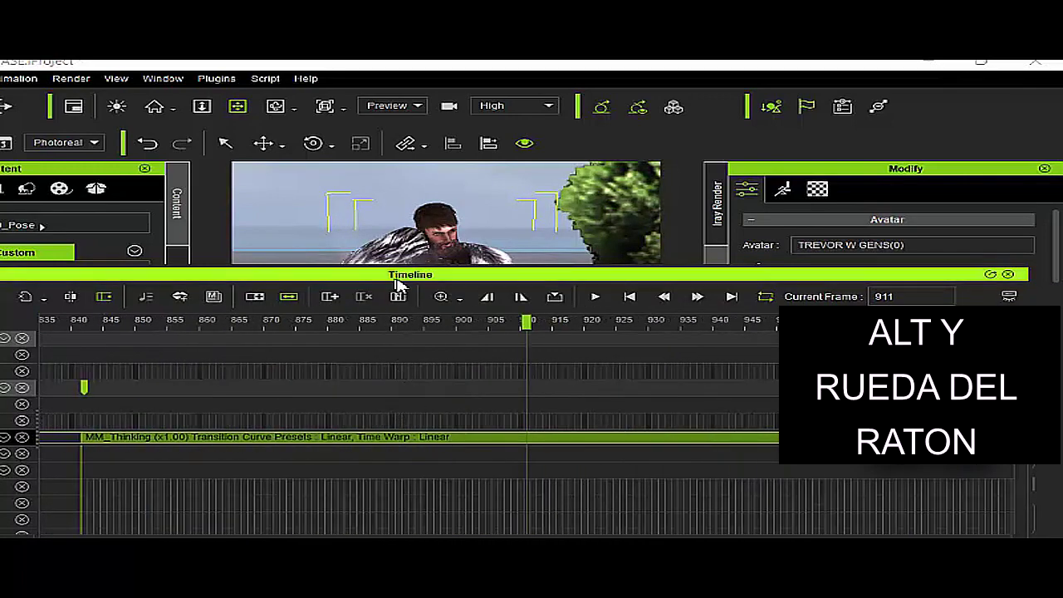
drag(397, 277, 767, 259)
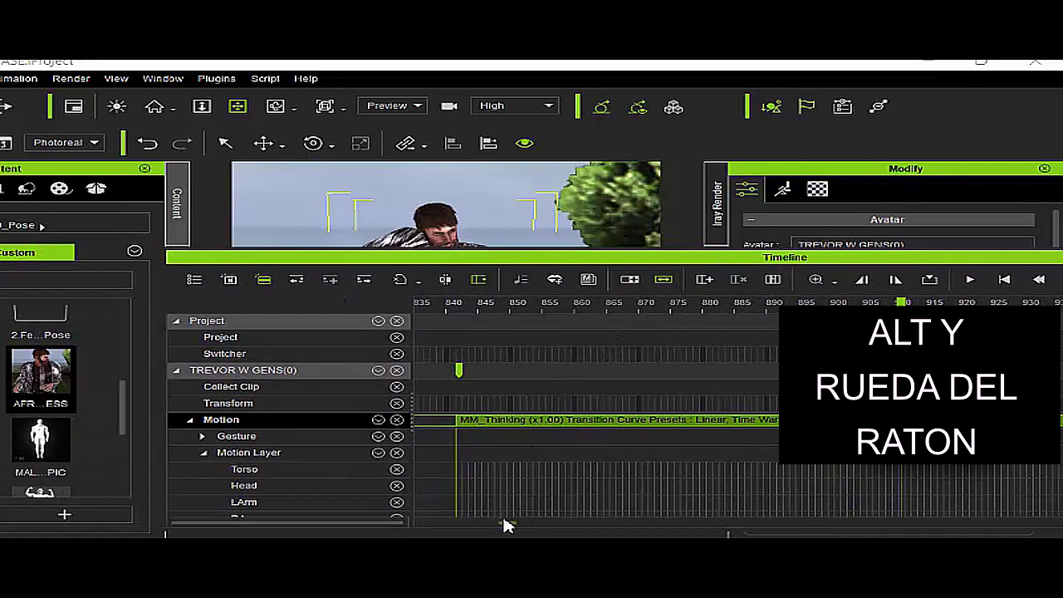
scroll(505, 523, up, 4)
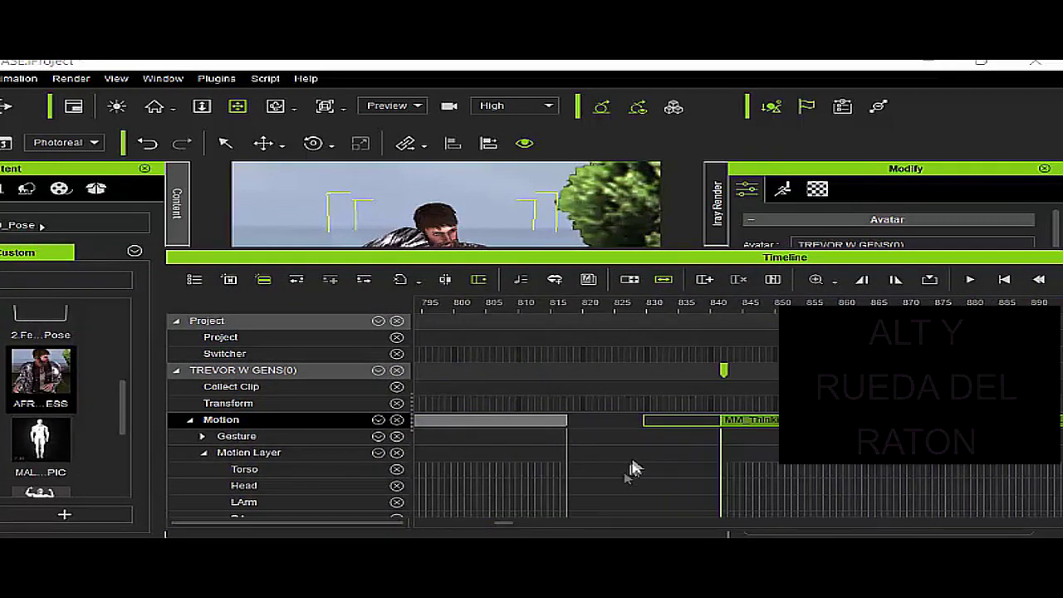
click(730, 425)
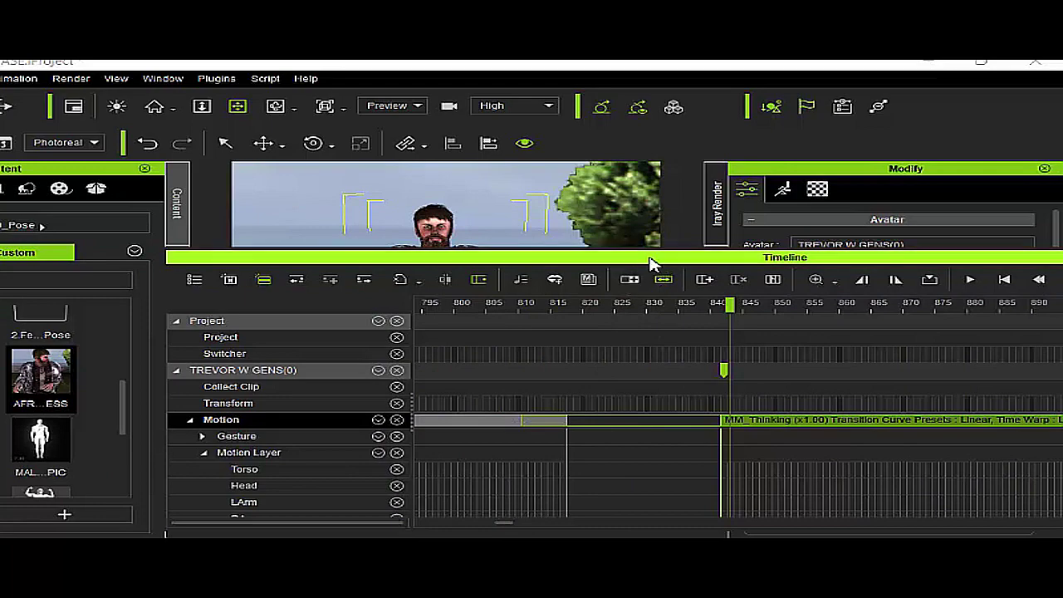
Step: Play the blend from AFRAID, OR AWARENESS into MM_Thinking and stop near frame 895
drag(653, 256, 615, 338)
alt+scroll(636, 419, down, 5)
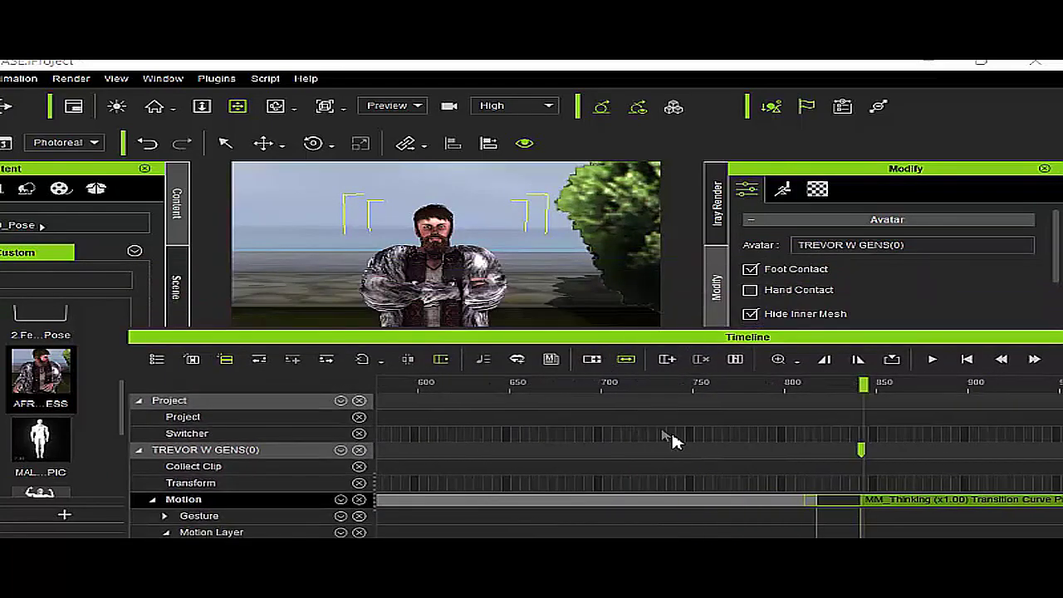
drag(783, 340, 470, 397)
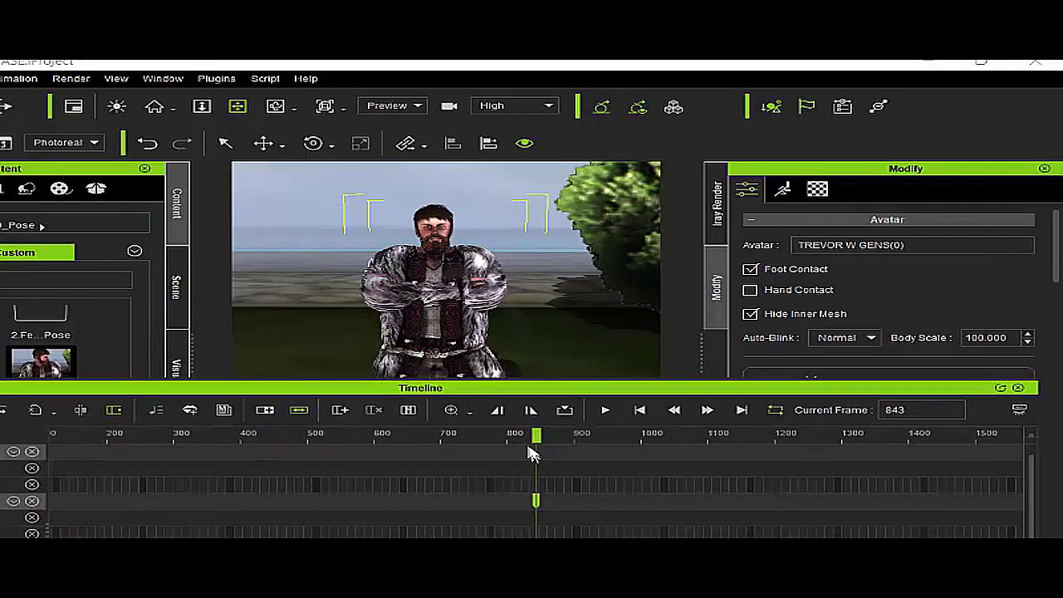
drag(551, 389, 614, 378)
click(489, 407)
click(561, 404)
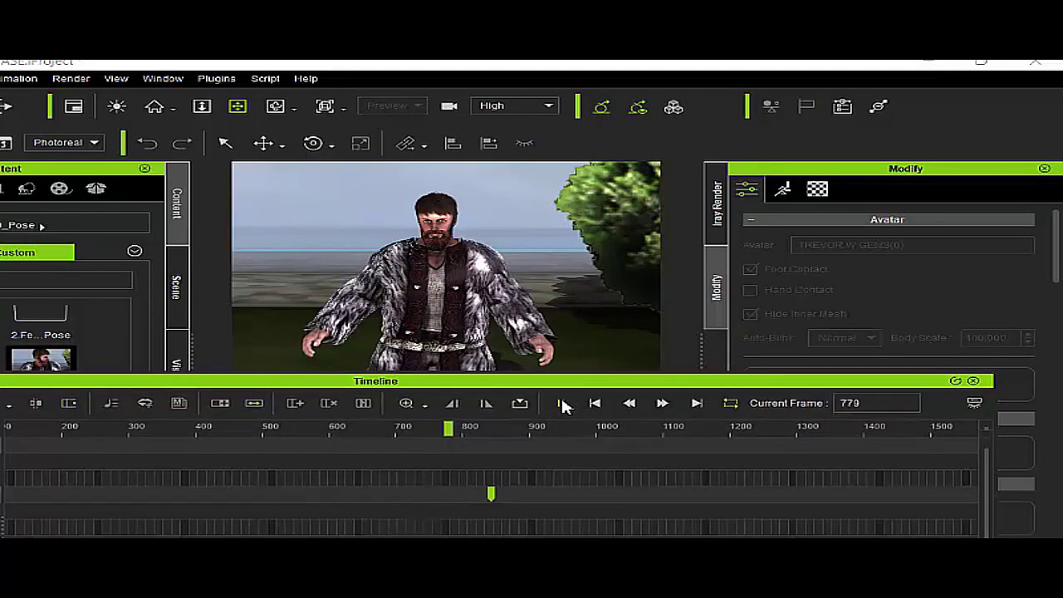
click(561, 403)
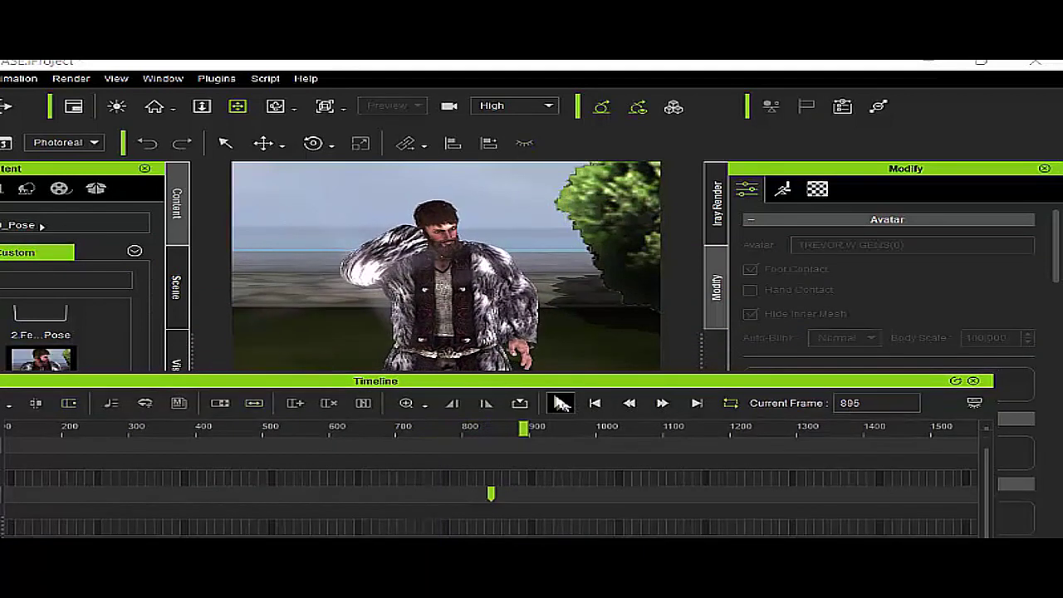
Step: With the Speed option active, stretch the MM_Thinking clip to x0.53 and play it from about frame 771
drag(548, 383, 555, 315)
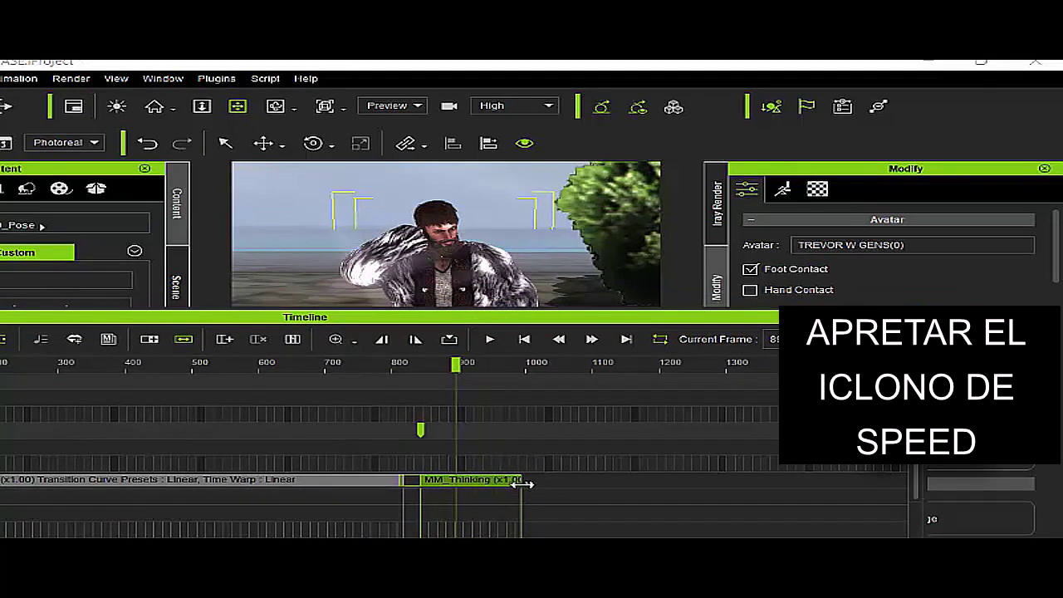
drag(522, 483, 526, 483)
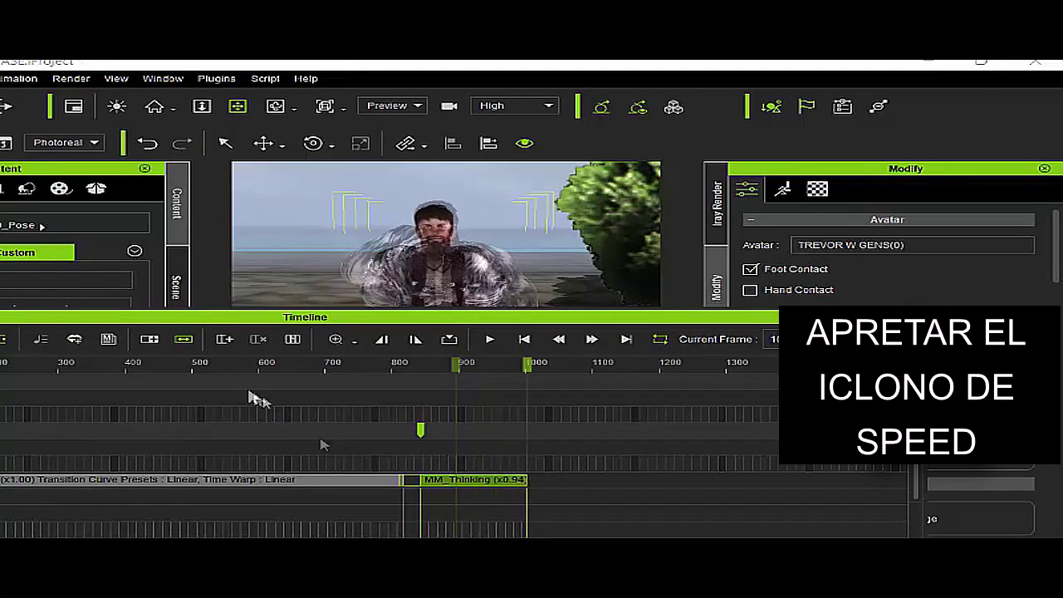
click(182, 339)
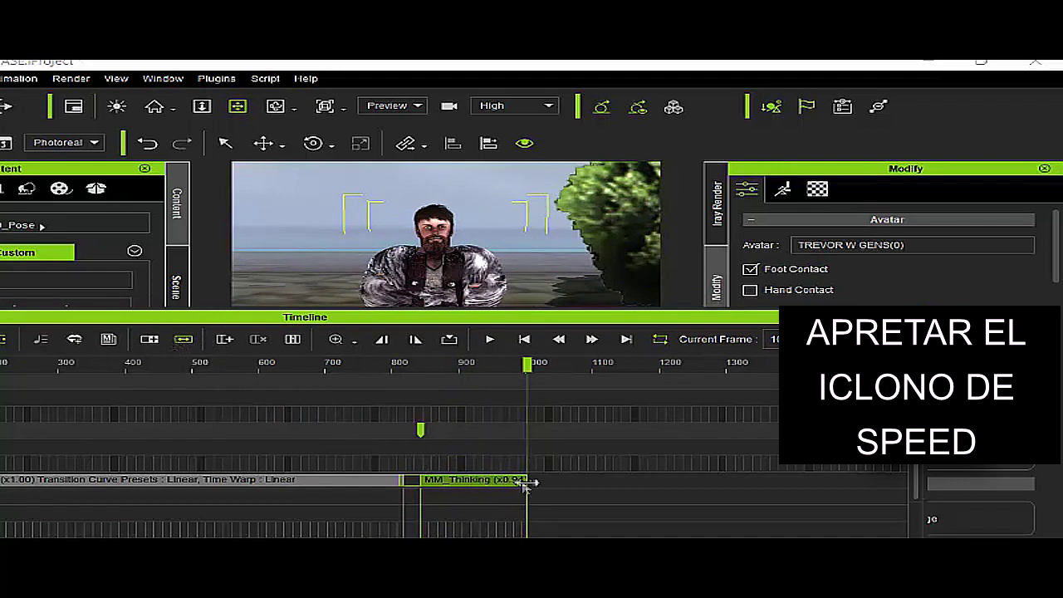
drag(526, 480, 609, 479)
click(378, 362)
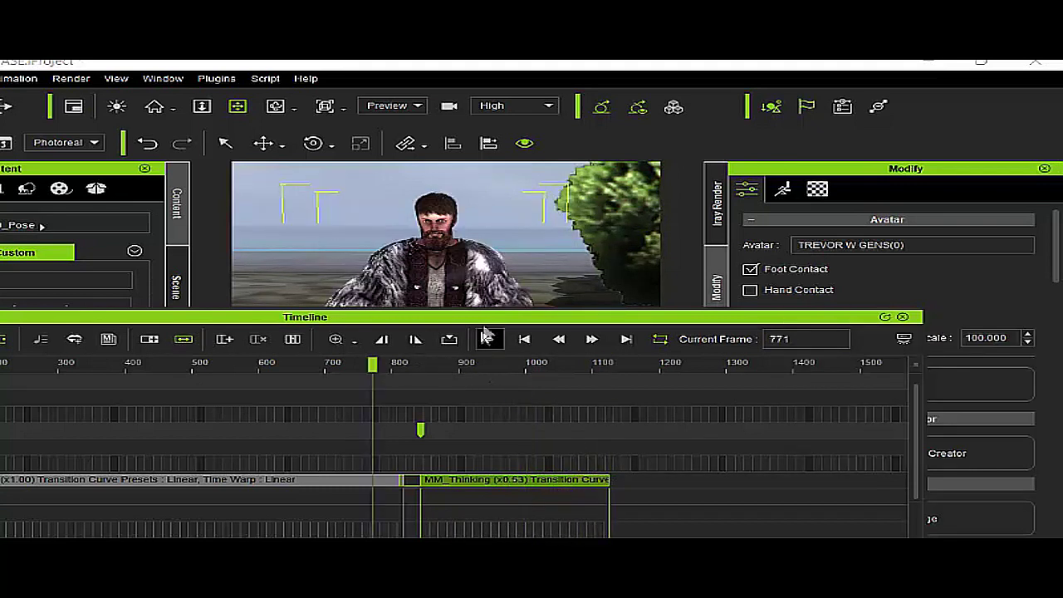
click(471, 410)
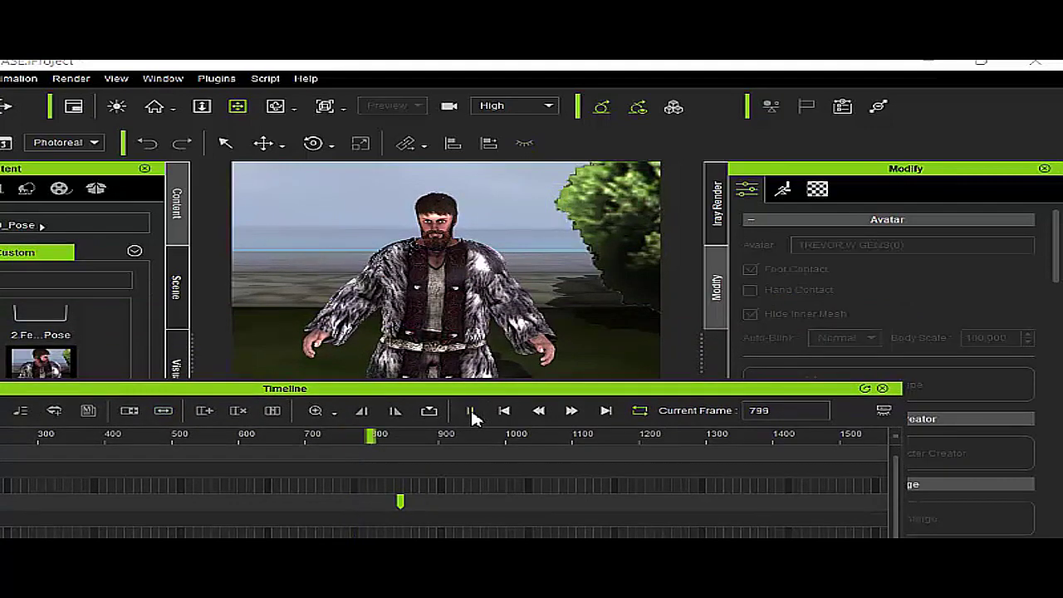
click(472, 410)
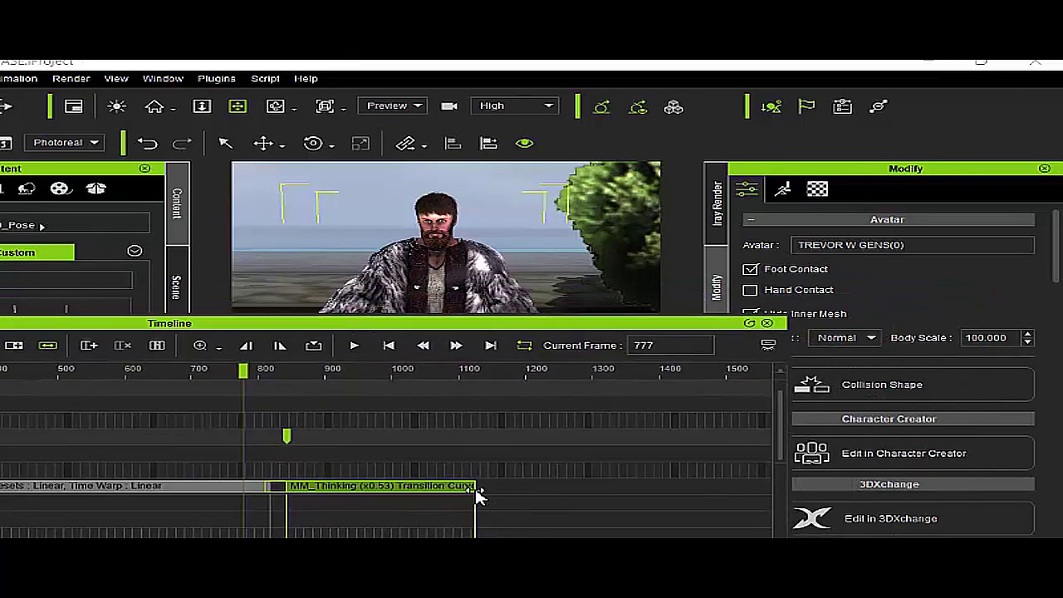
Step: Stretch the end of the MM_Thinking clip to frame 1295 for a speed of x0.33 and play the slowed motion
drag(485, 491, 588, 490)
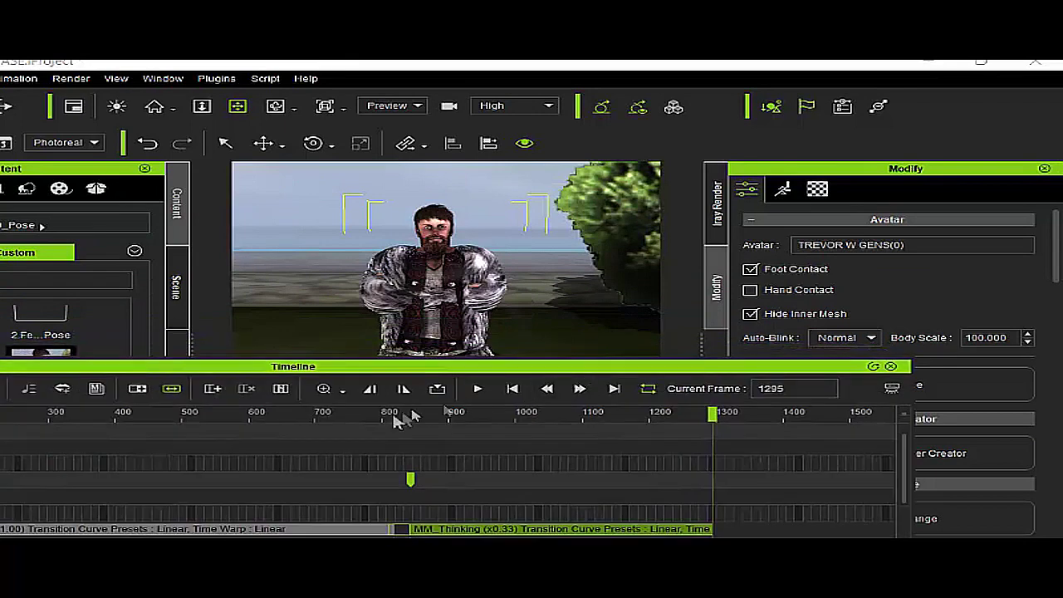
click(325, 420)
click(479, 389)
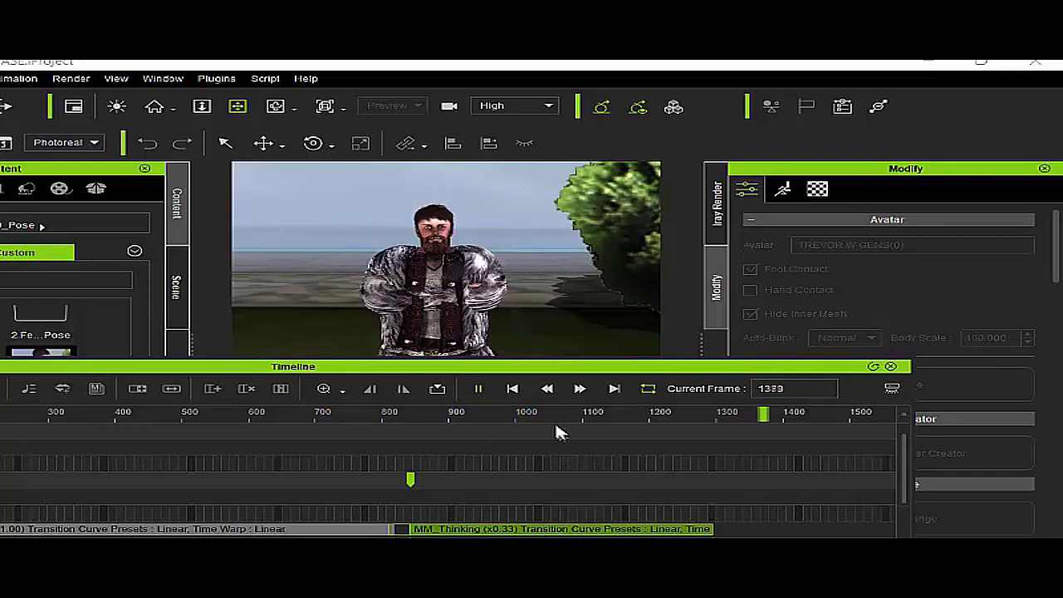
Step: Break the MM_Thinking clip at frame 1086, shorten its second part to end near frame 1205, and play from frame 926
click(578, 417)
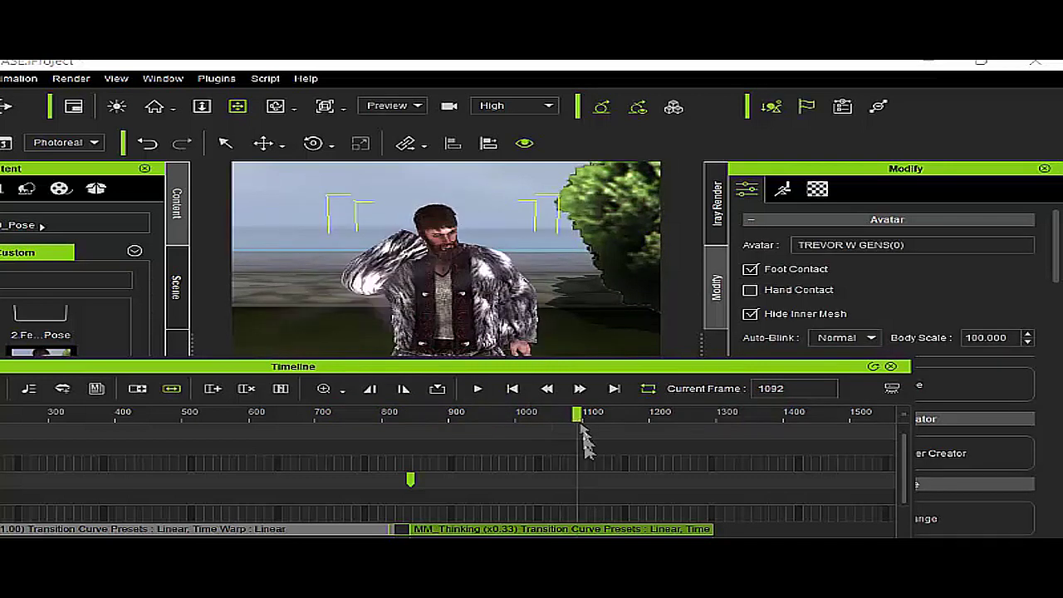
right_click(577, 529)
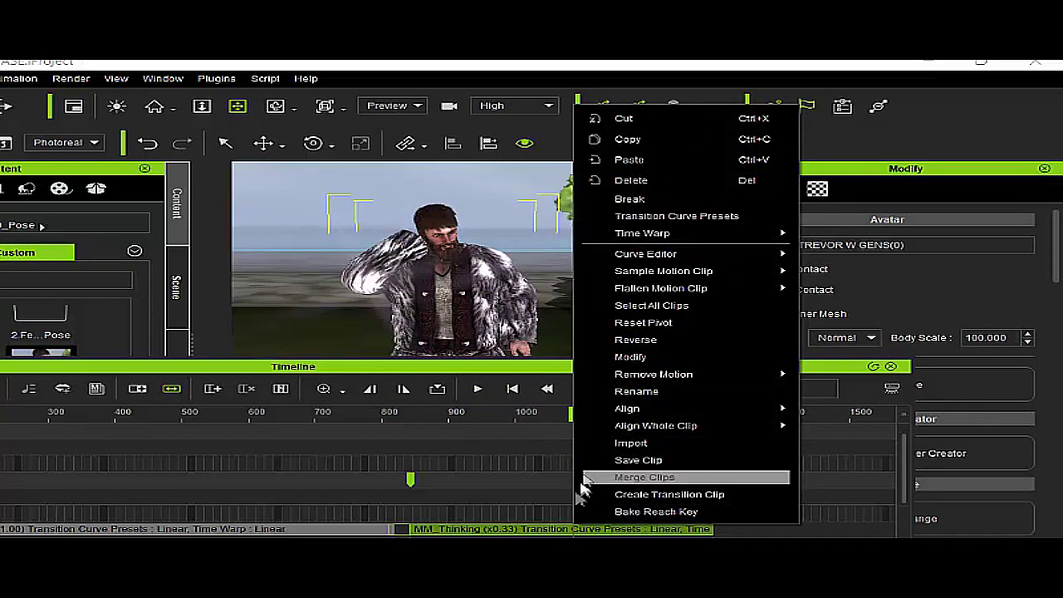
click(653, 199)
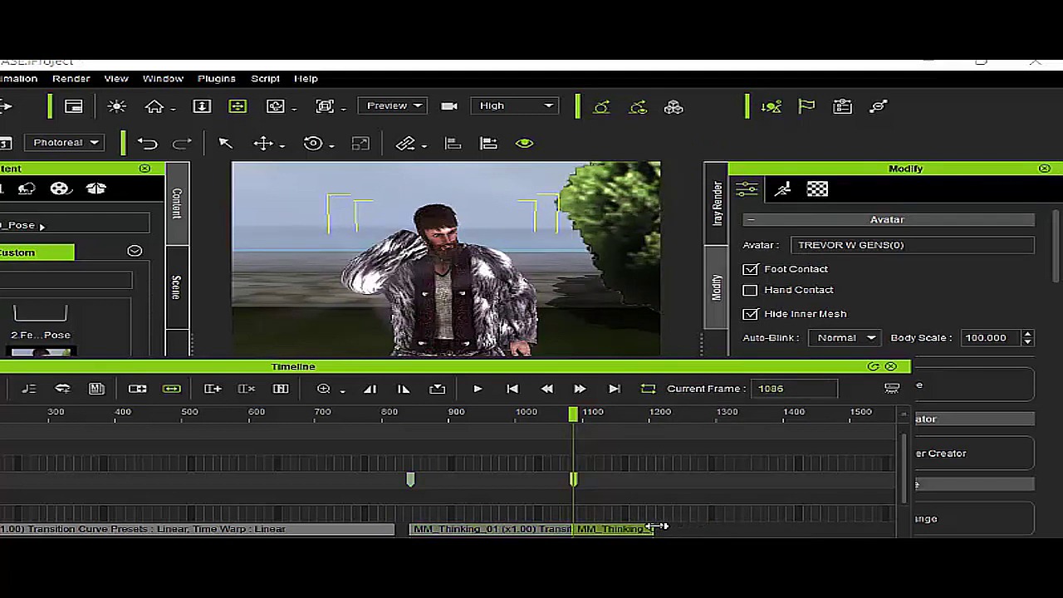
click(470, 415)
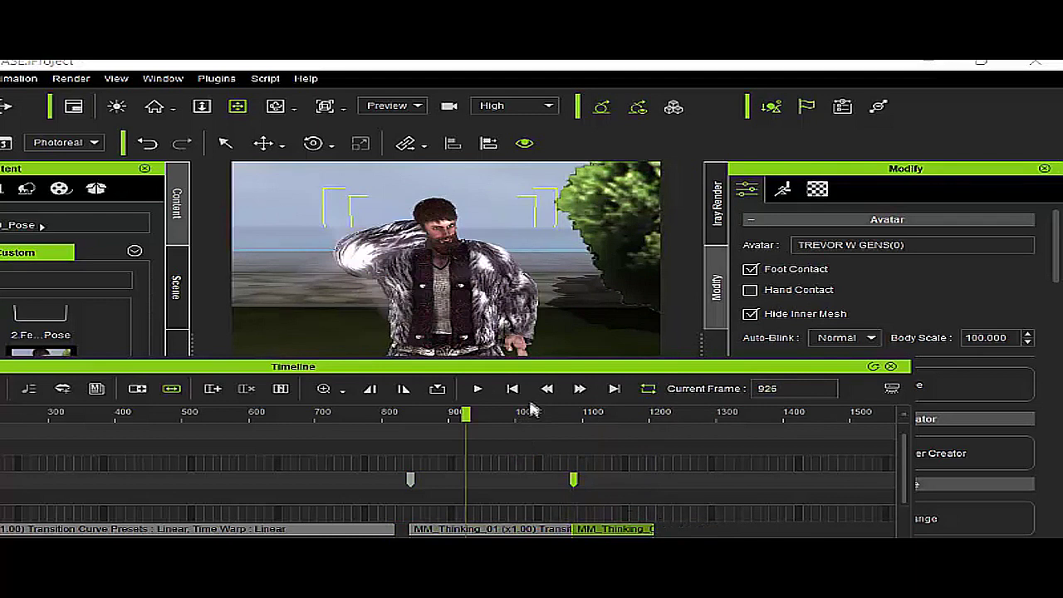
click(478, 389)
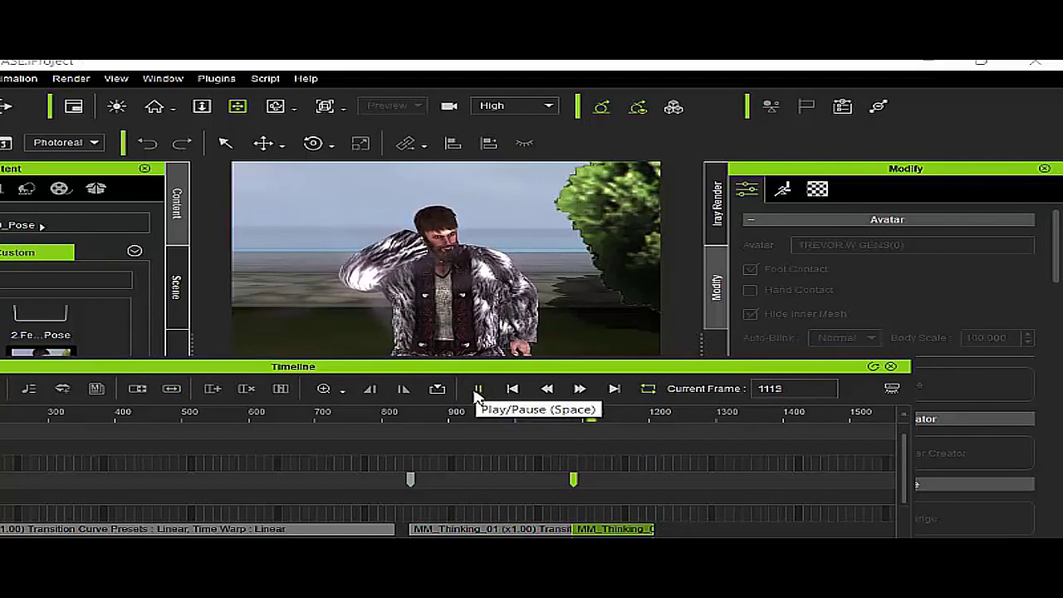
click(477, 392)
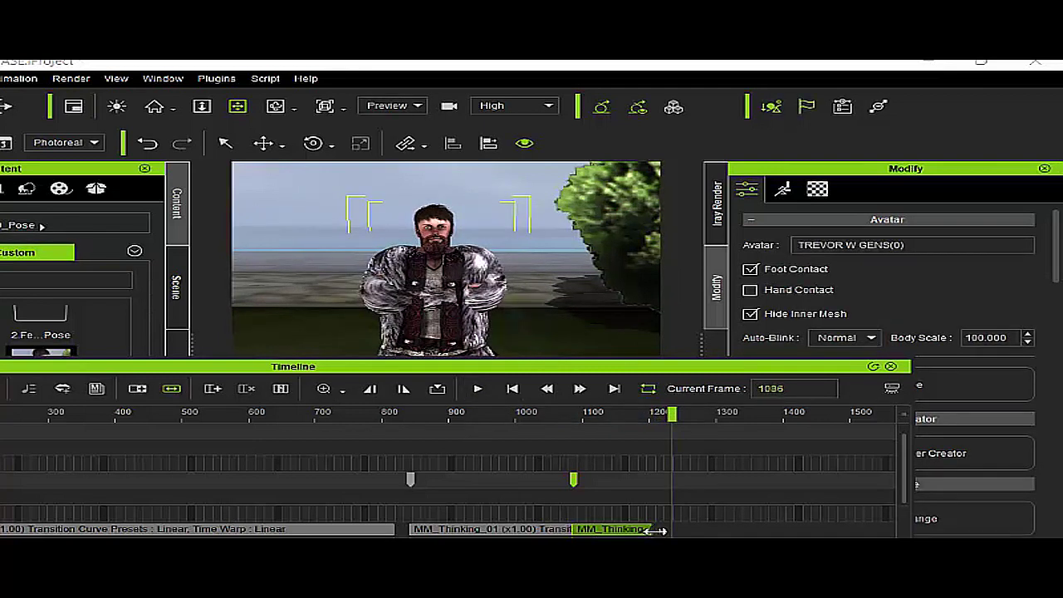
Step: Shorten the second MM_Thinking part to end at frame 1149 and play the faster ending
click(615, 414)
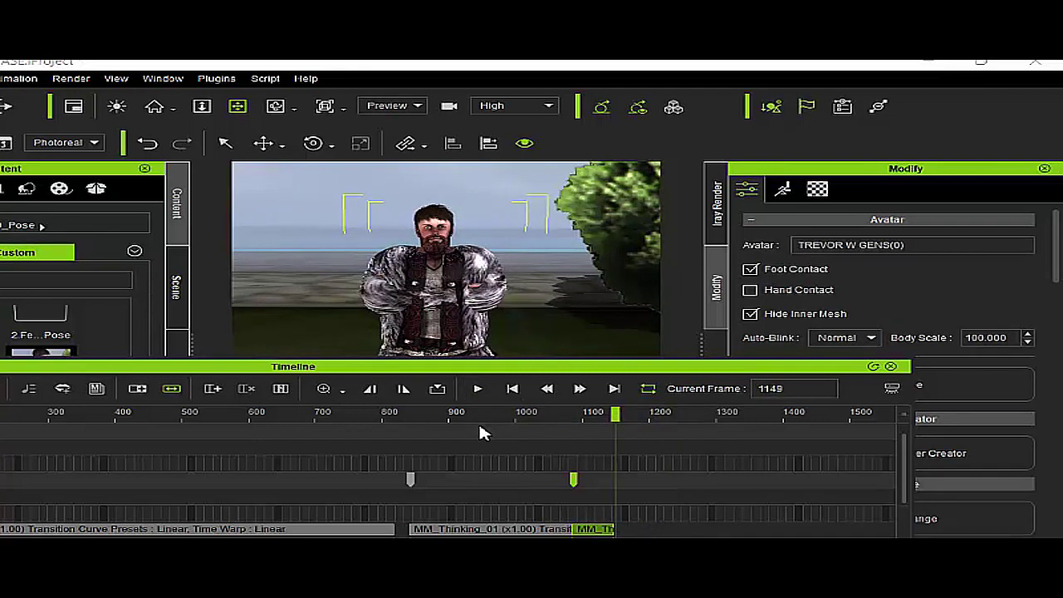
click(477, 387)
drag(506, 368, 400, 378)
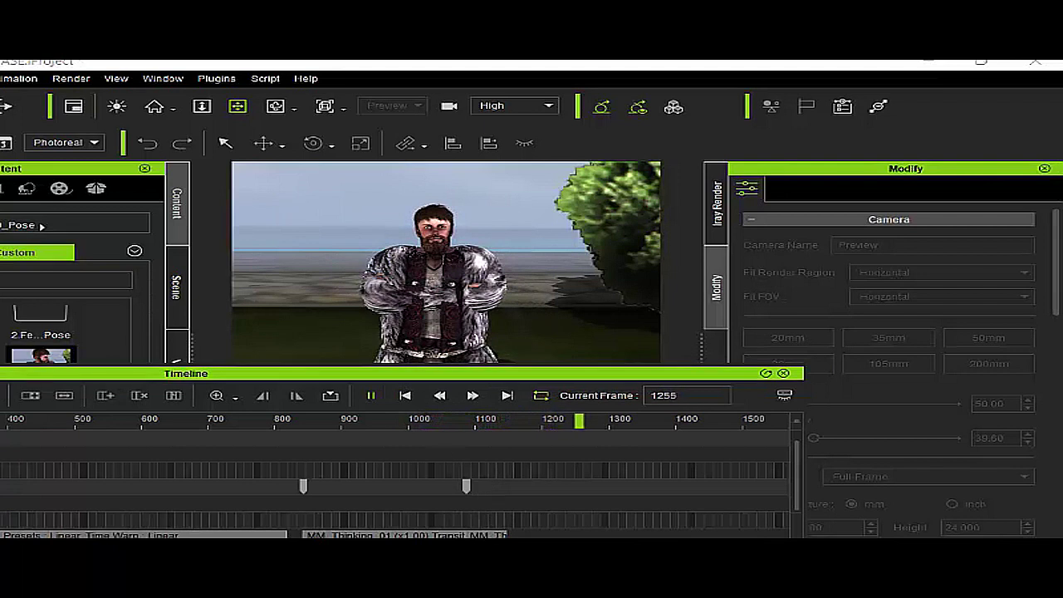
key(space)
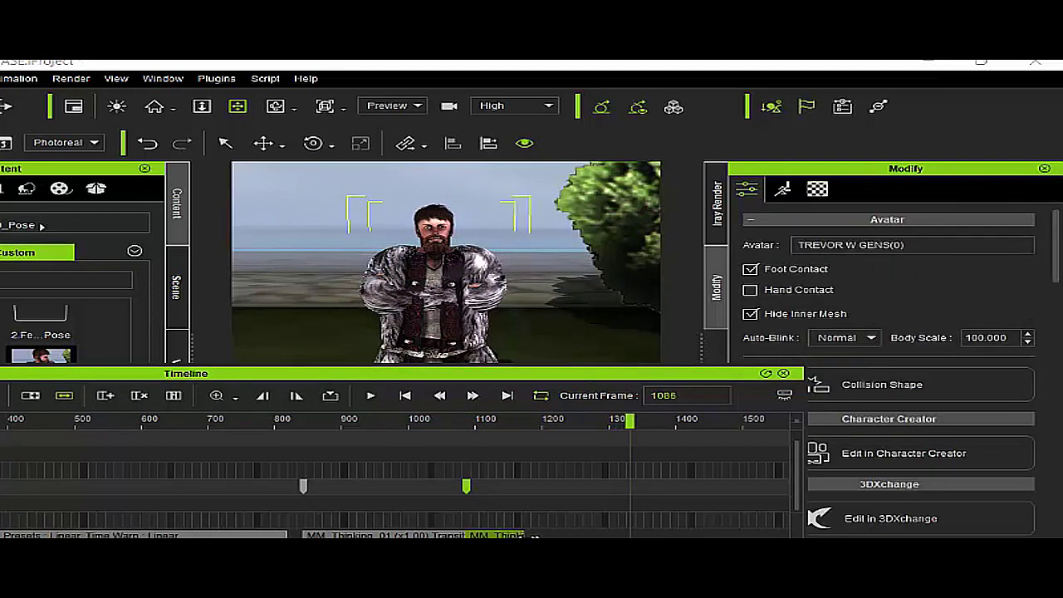
Step: Set the end of the second MM_Thinking part to frame 1176 and play the result
click(524, 419)
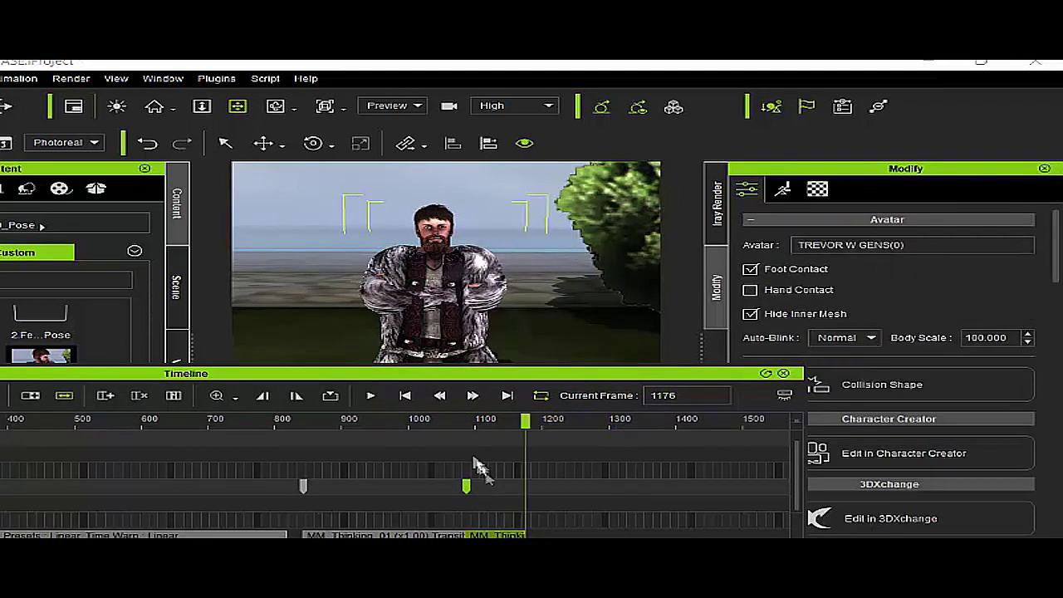
click(371, 396)
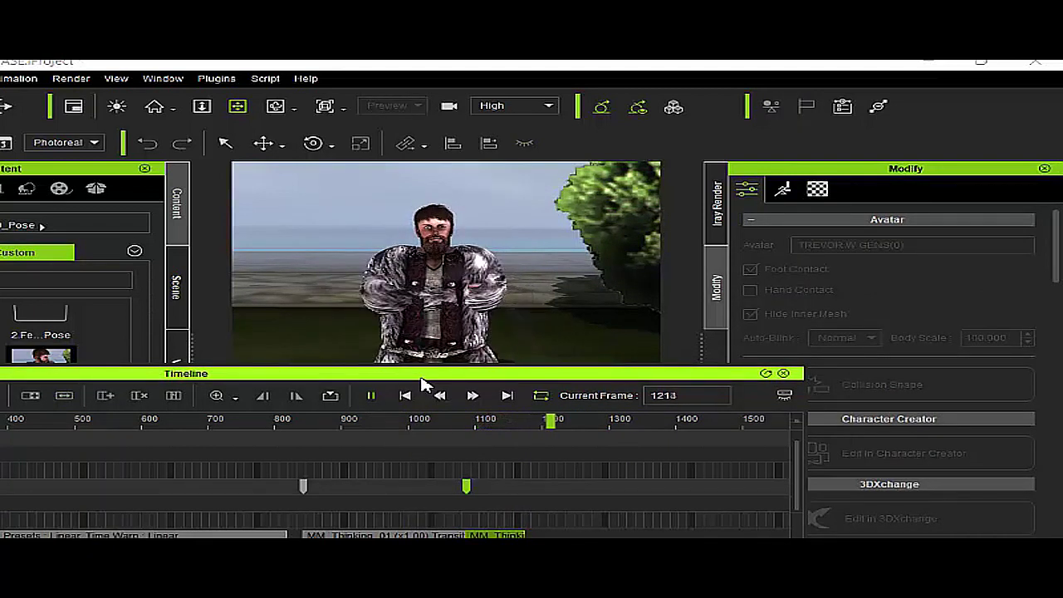
Step: Go to frame 1156 in the second MM_Thinking part and open Edit Motion Layer for the avatar
click(463, 422)
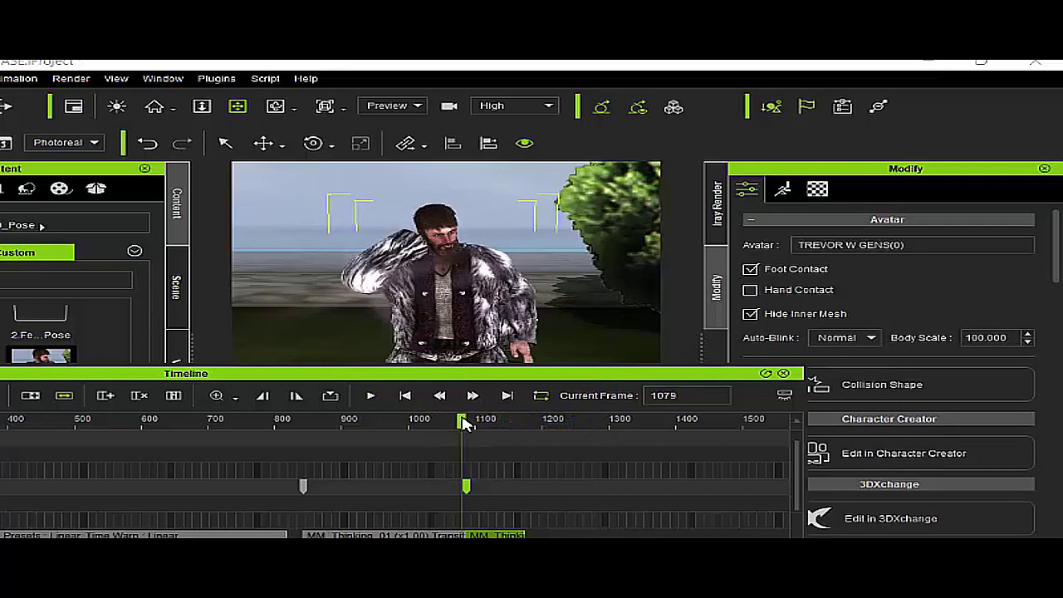
drag(472, 423, 513, 423)
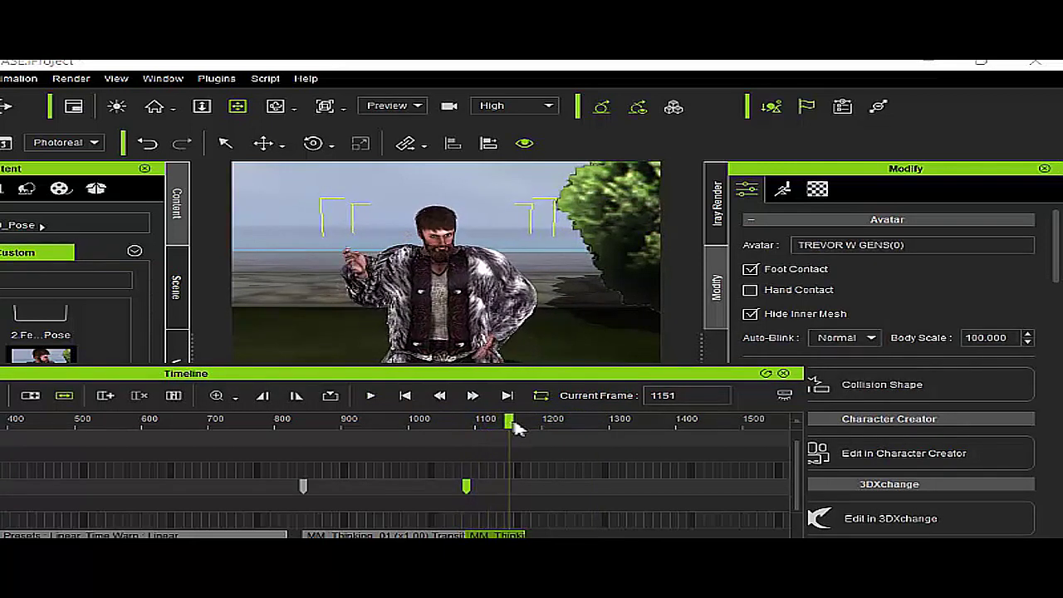
click(782, 189)
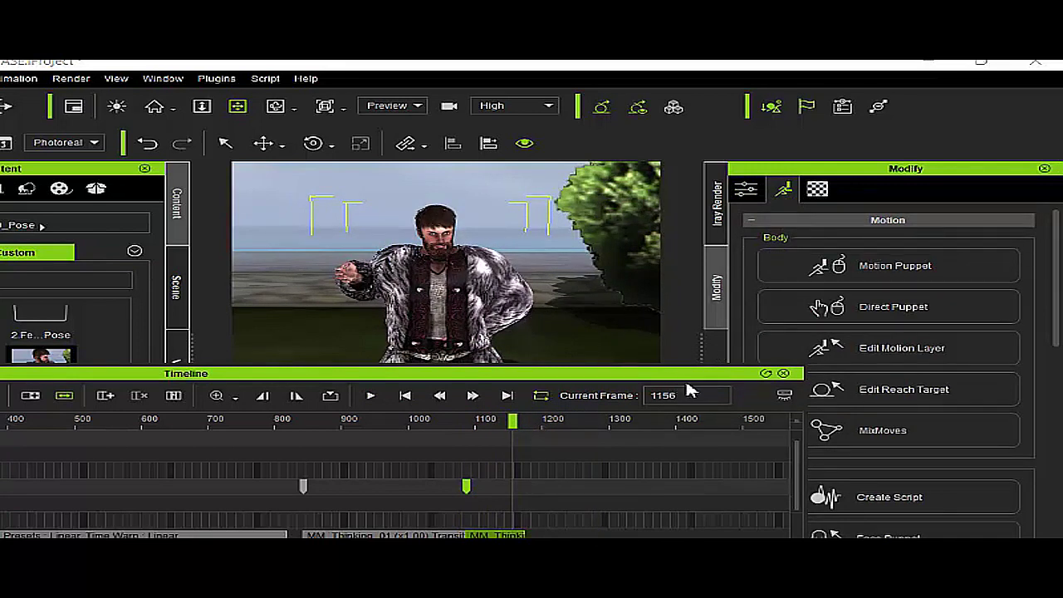
drag(709, 378, 756, 407)
click(819, 345)
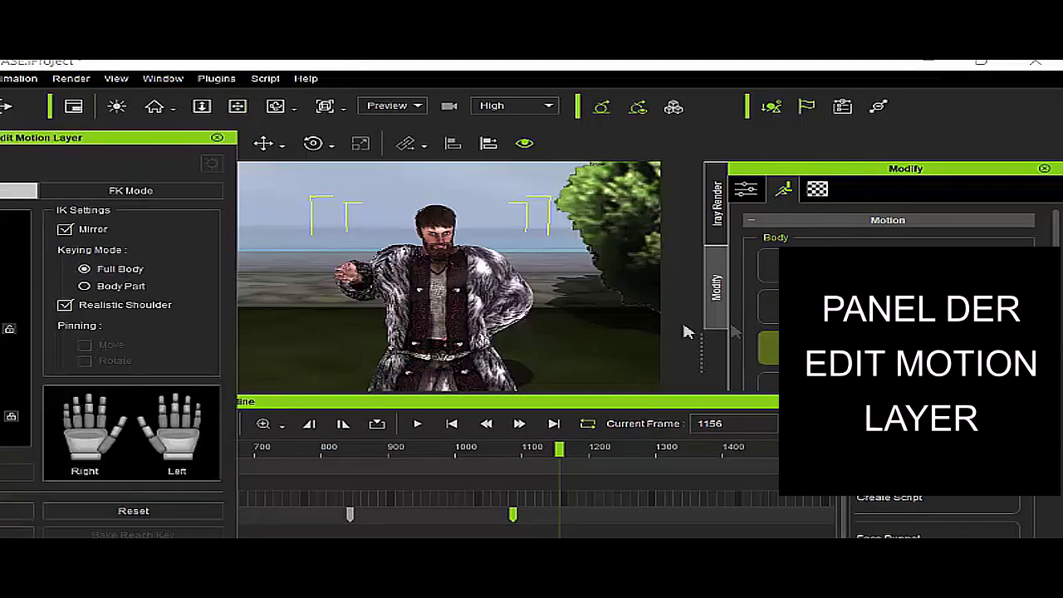
drag(150, 150, 200, 122)
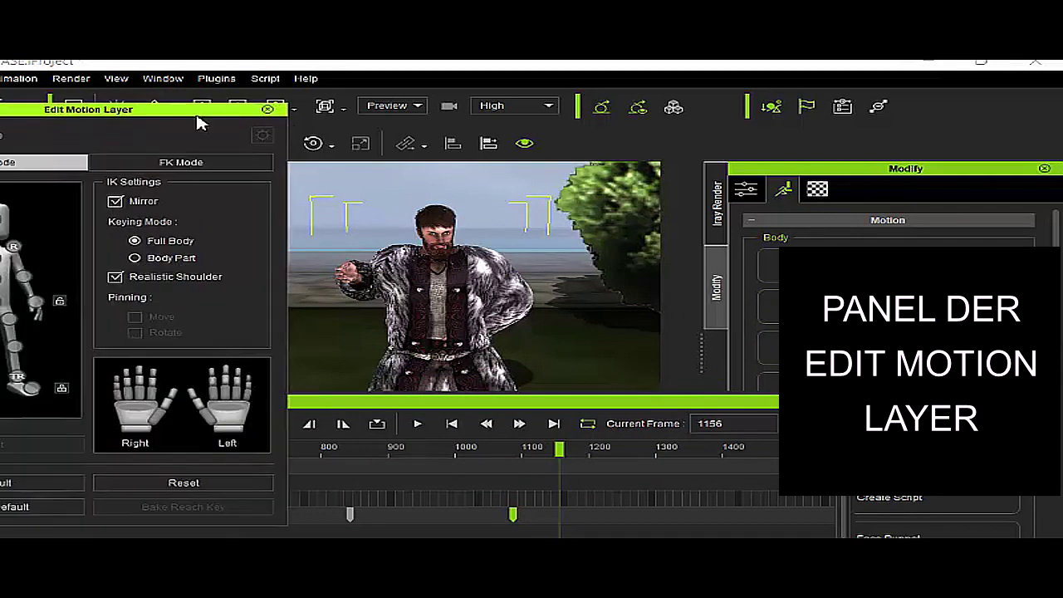
Step: With Mirror turned off, rotate only the avatar's left forearm so the hand comes in front of the waist at frame 1156
click(30, 284)
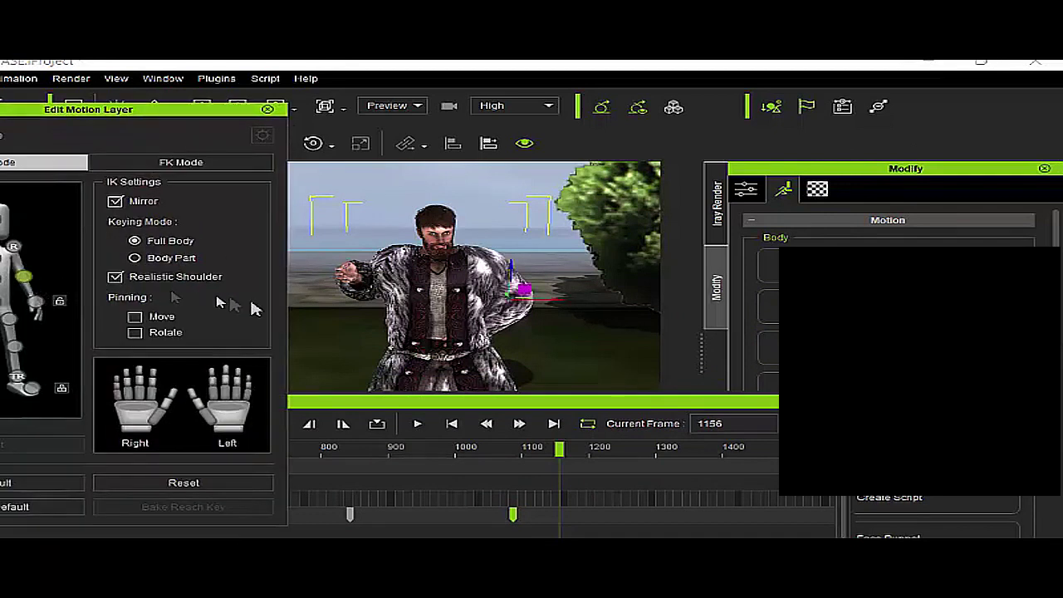
drag(196, 109, 191, 177)
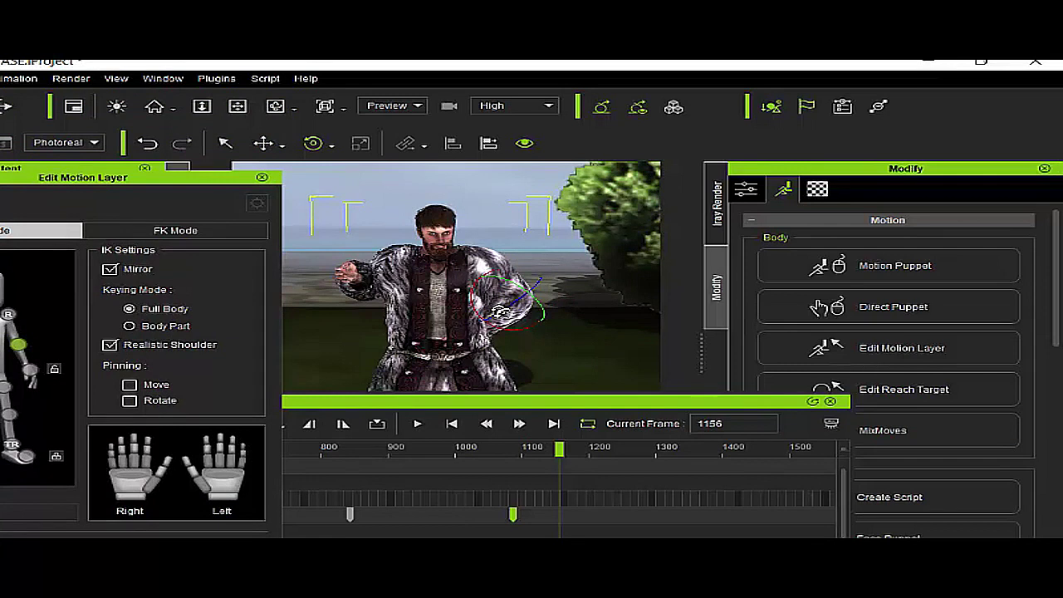
drag(499, 312, 503, 310)
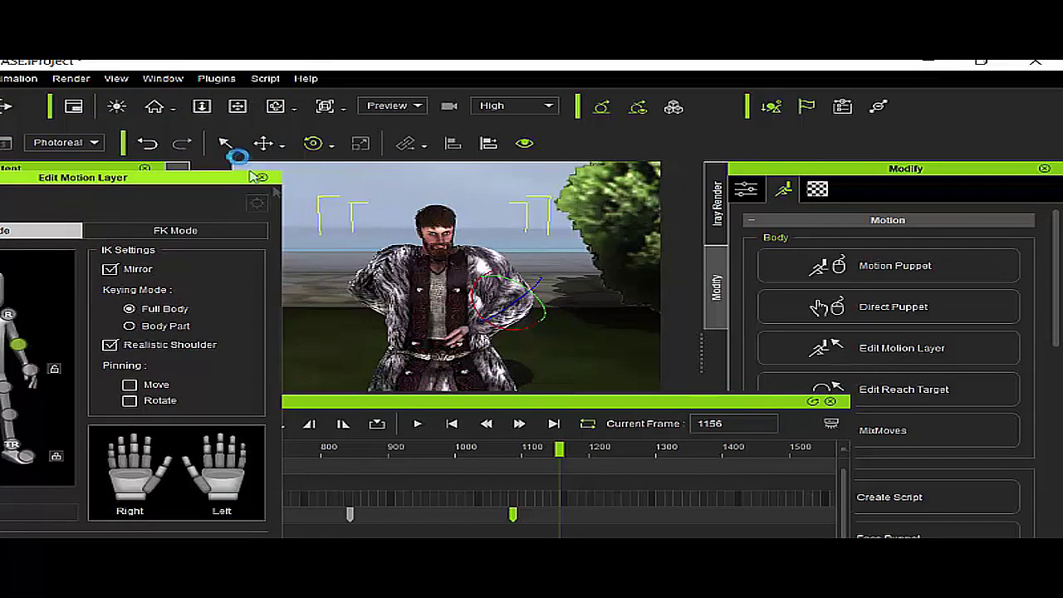
click(151, 144)
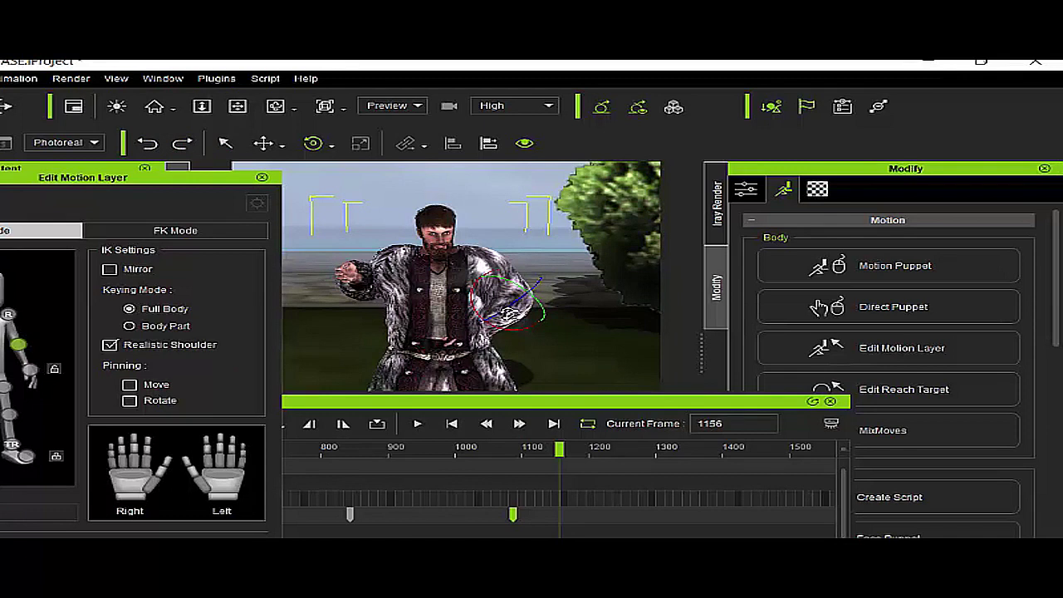
drag(513, 314, 534, 308)
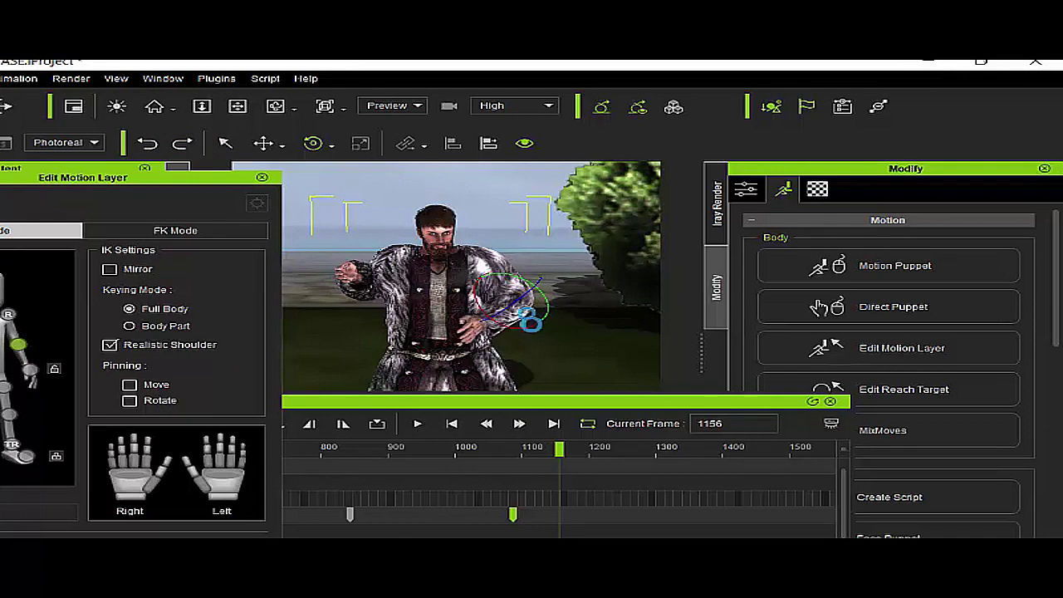
Step: Select the new motion layer key at frame 1156 and play the edited motion from frame 969
click(449, 453)
drag(449, 422, 460, 266)
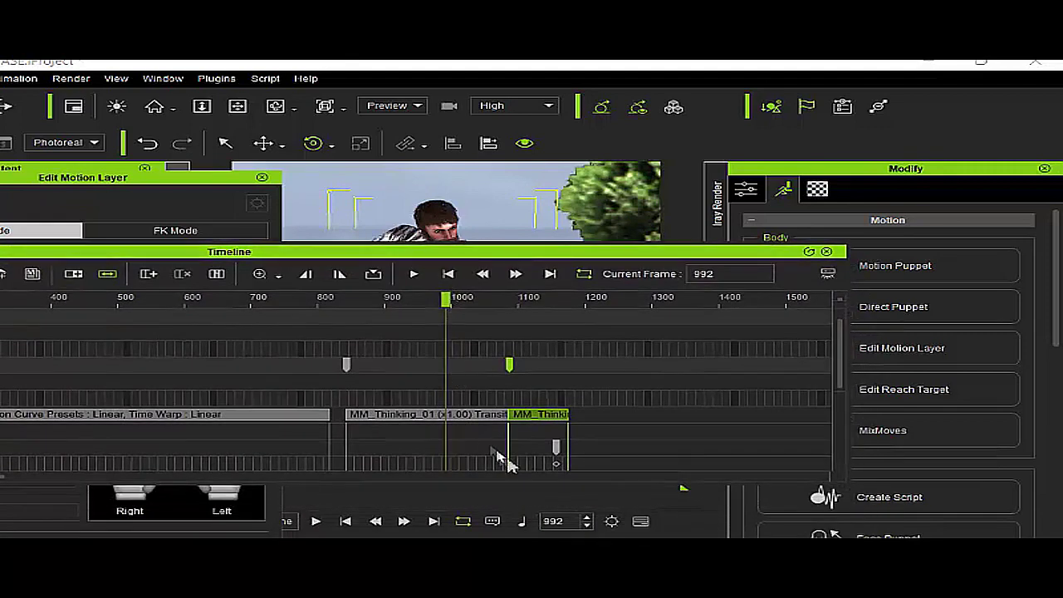
click(558, 455)
drag(527, 254, 562, 382)
click(514, 396)
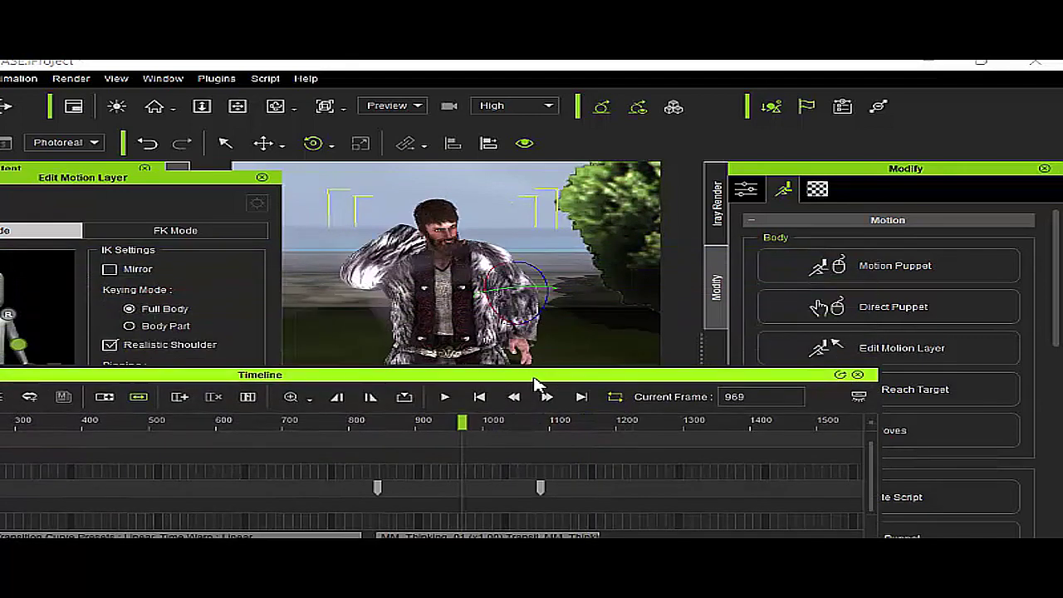
click(446, 396)
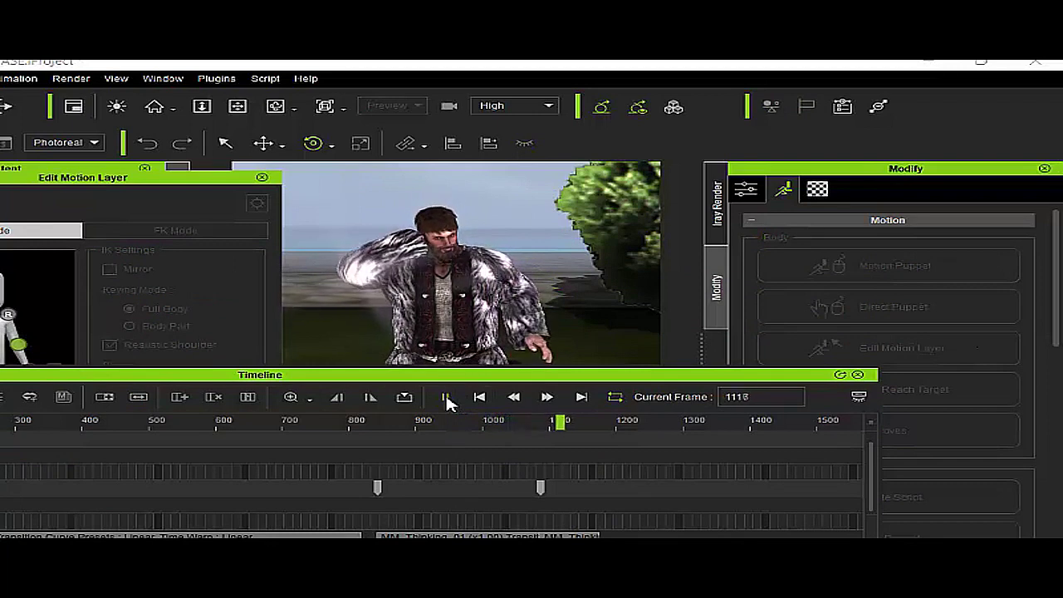
Step: Scrub around the junction of the two MM_Thinking parts between frames 1092 and 1117, and replay from frame 987
drag(530, 376, 494, 308)
drag(552, 358, 509, 357)
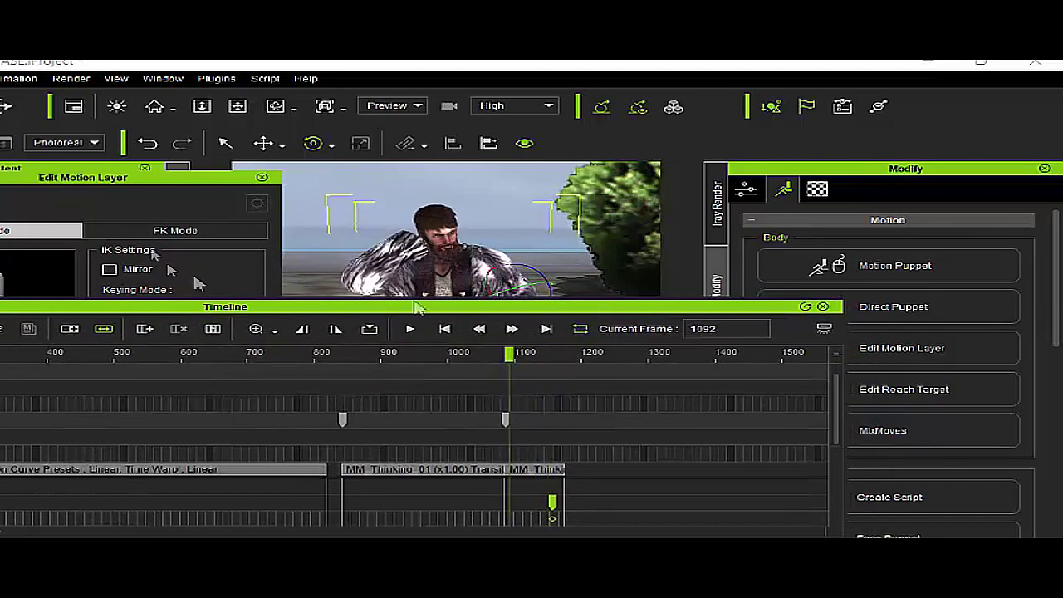
drag(570, 308, 141, 189)
click(83, 223)
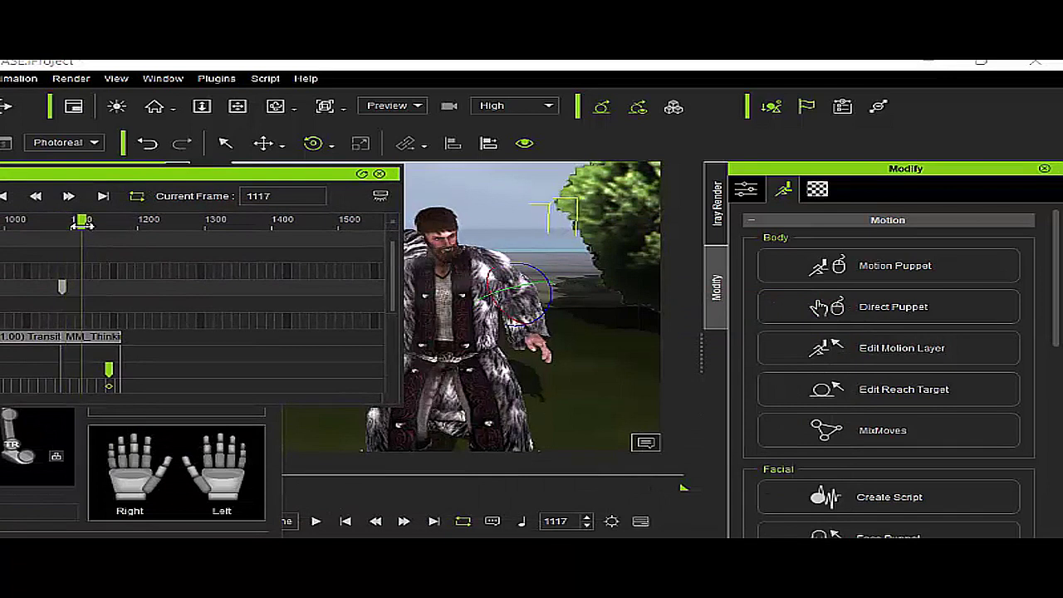
mouse_move(83, 222)
mouse_down()
mouse_move(118, 226)
mouse_move(77, 240)
mouse_up()
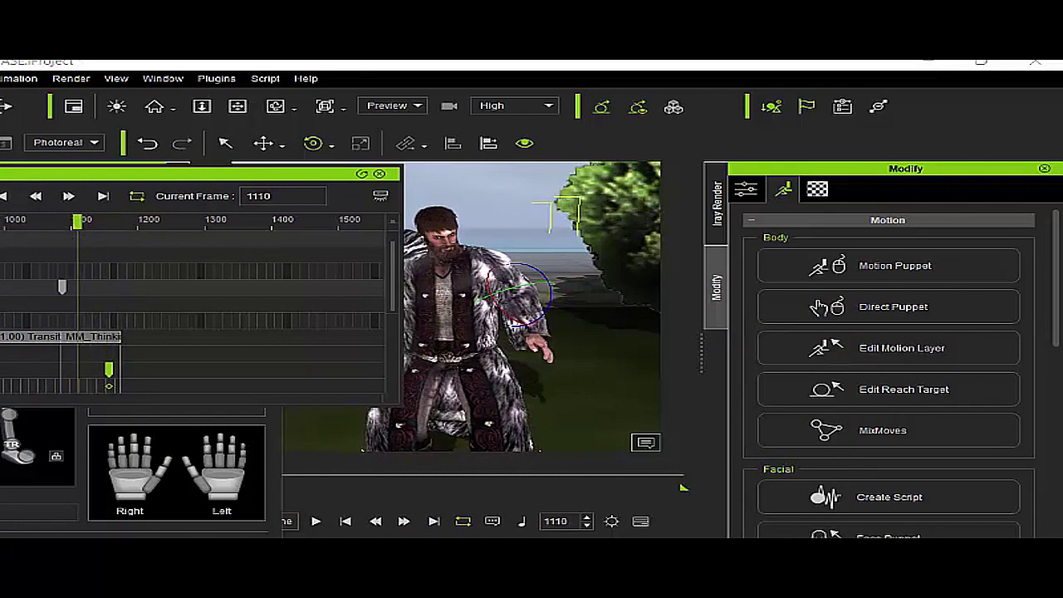
key(space)
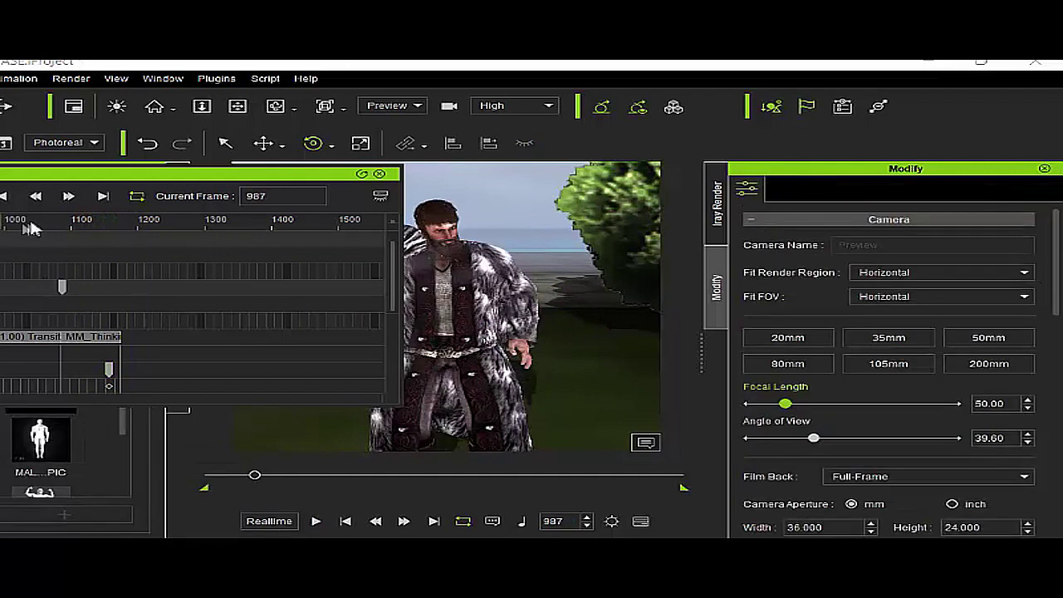
key(space)
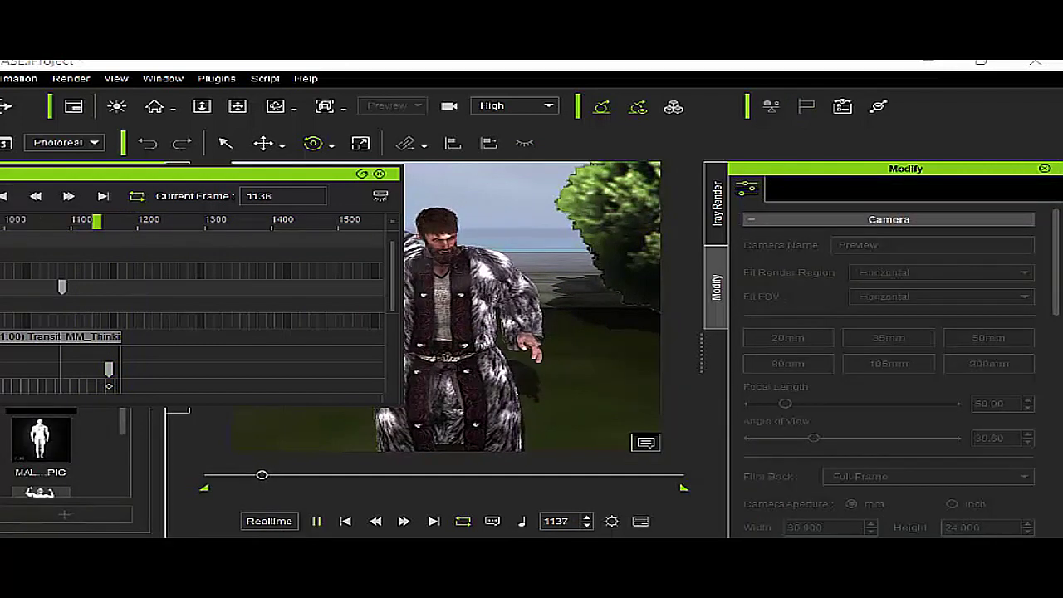
key(space)
Step: Move the second MM_Thinking part to start at about frame 1106 and extend its transition back to frame 1096
drag(96, 228, 64, 232)
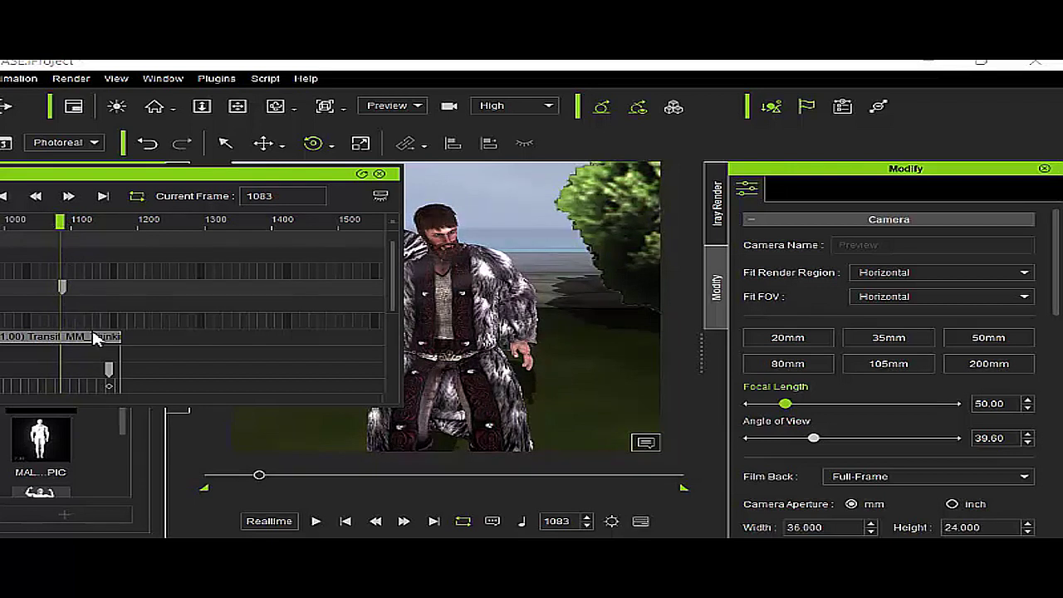
drag(87, 344, 99, 341)
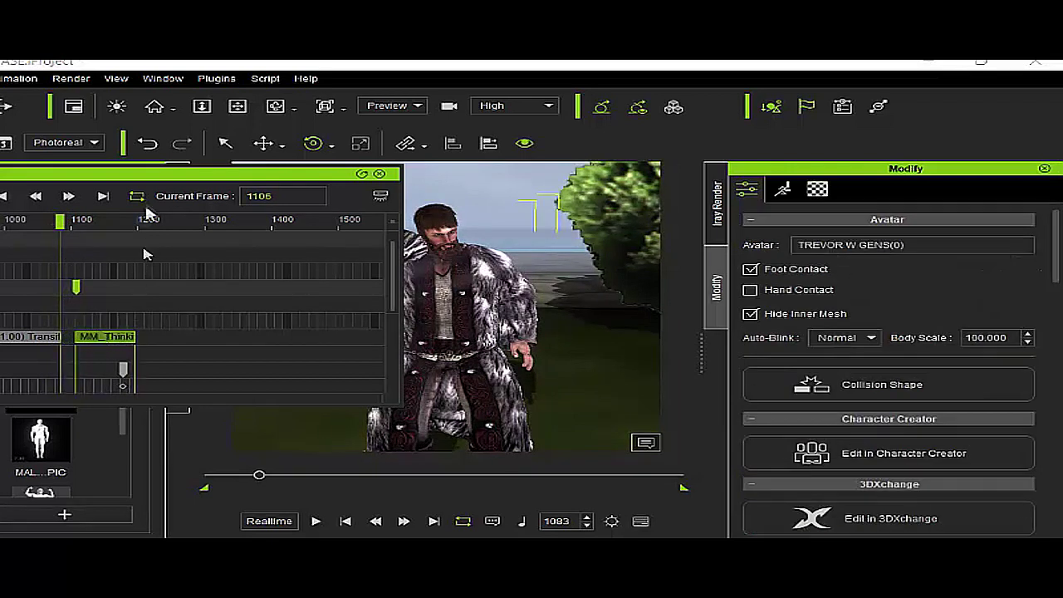
drag(147, 178, 325, 155)
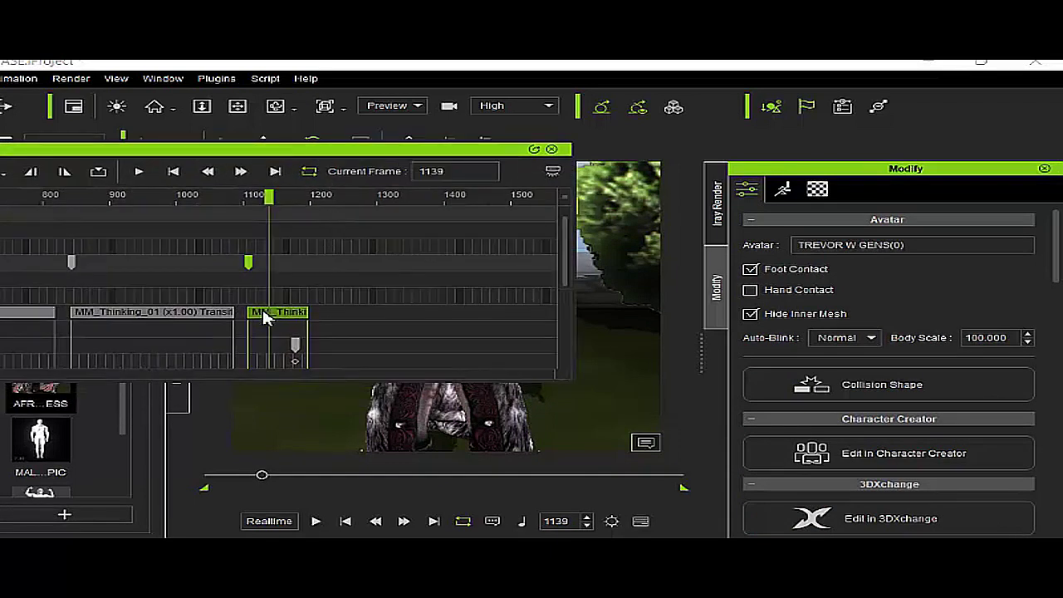
scroll(282, 319, up, 5)
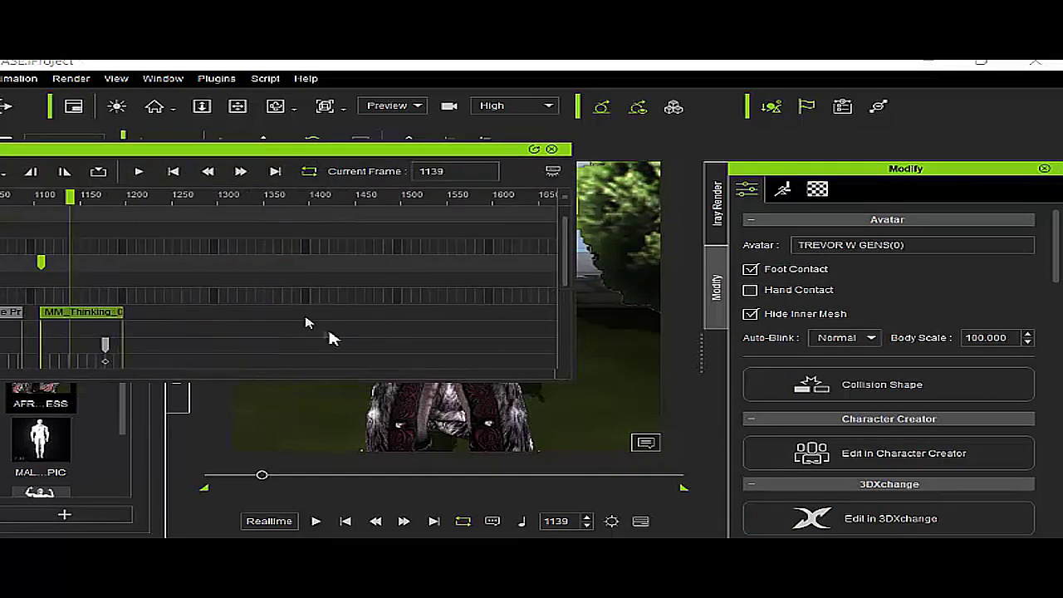
drag(123, 156, 525, 153)
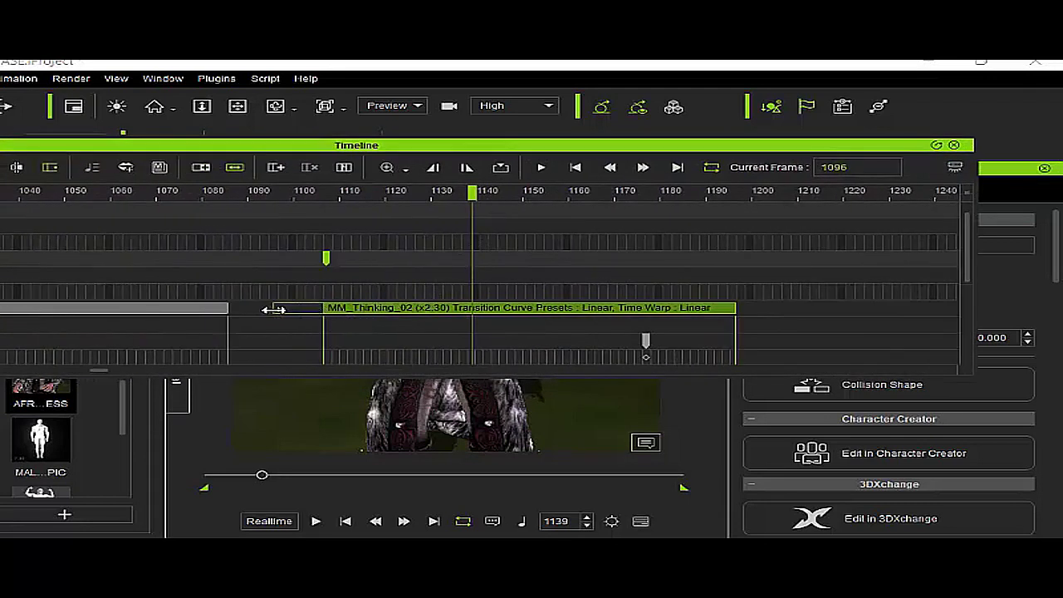
Step: Move the second MM_Thinking part back to about frame 1091 to overlap the first part, and play from frame 1068
drag(357, 319, 284, 322)
drag(420, 148, 522, 379)
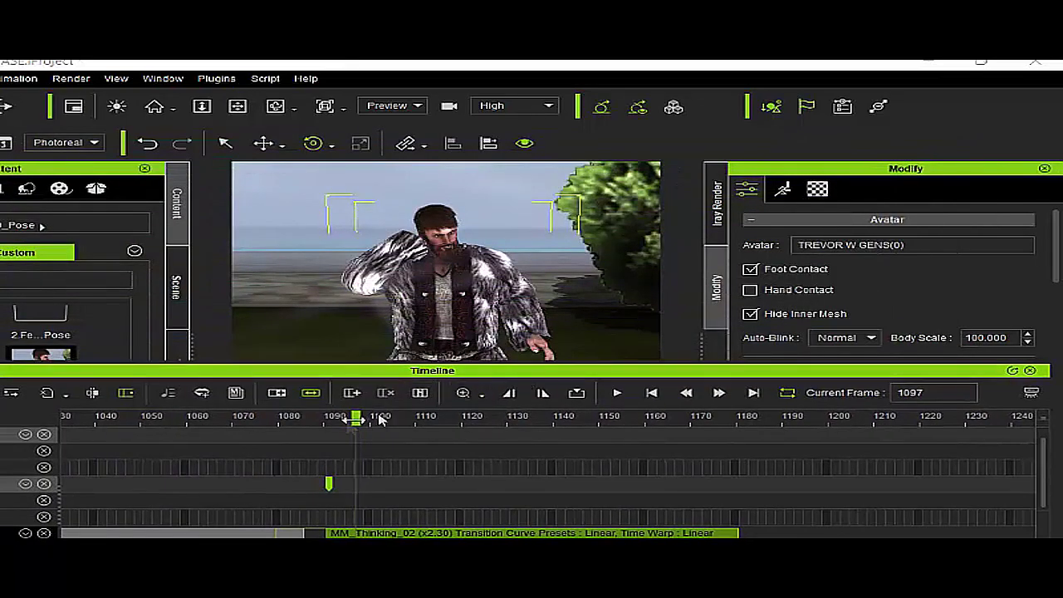
click(222, 422)
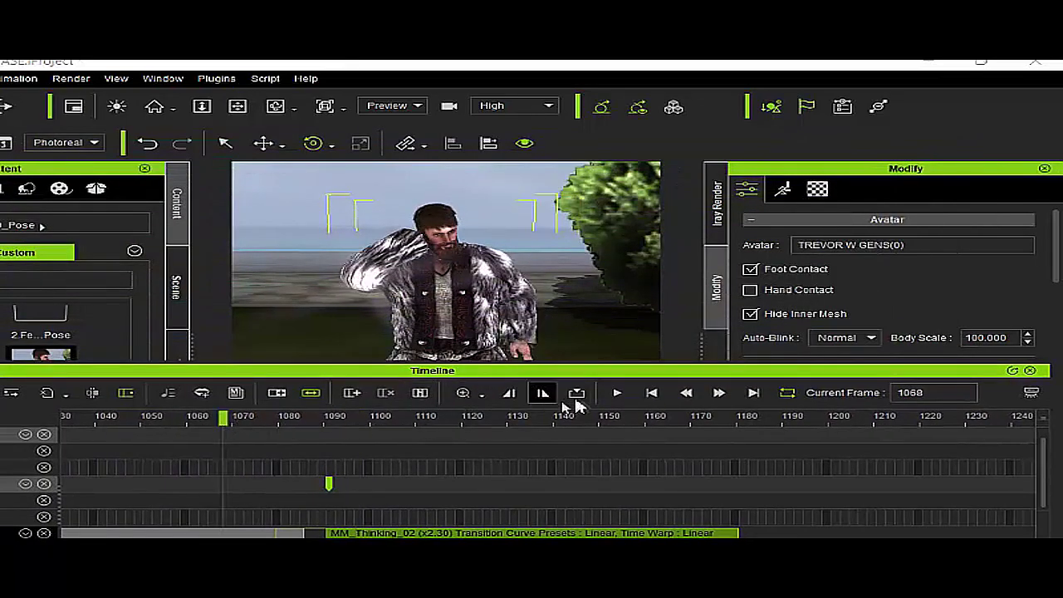
click(618, 392)
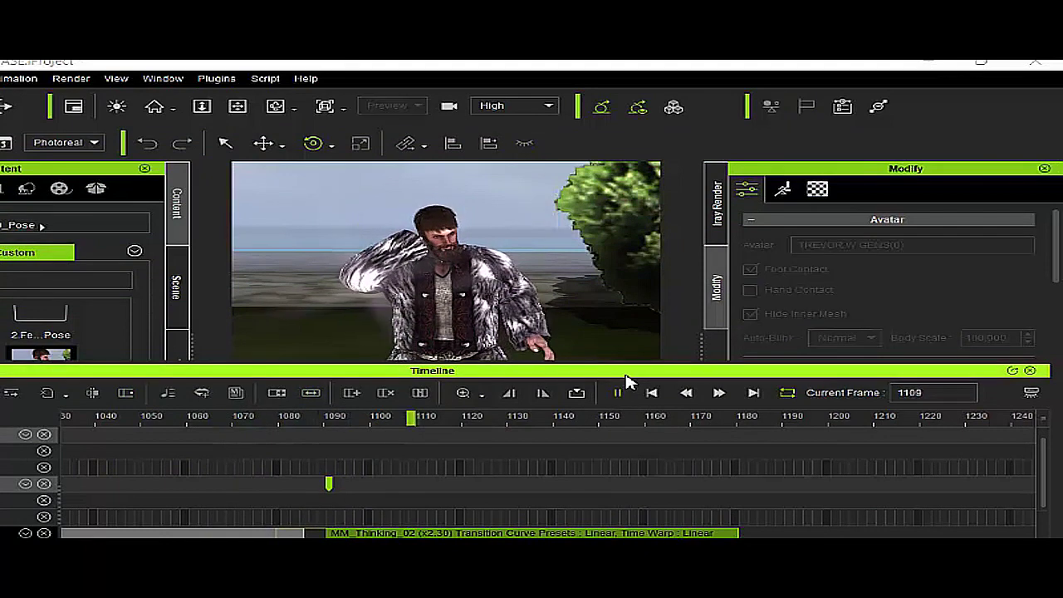
click(620, 392)
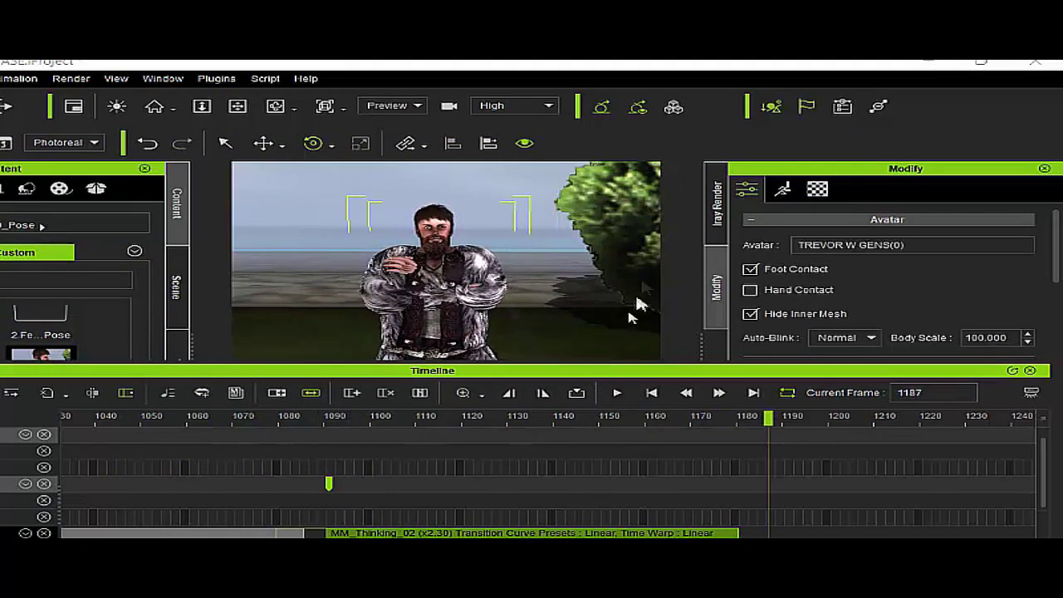
Step: Move the second MM_Thinking part to start at frame 1116, extend its transition back to about frame 1078, and play the blend
drag(548, 374, 586, 221)
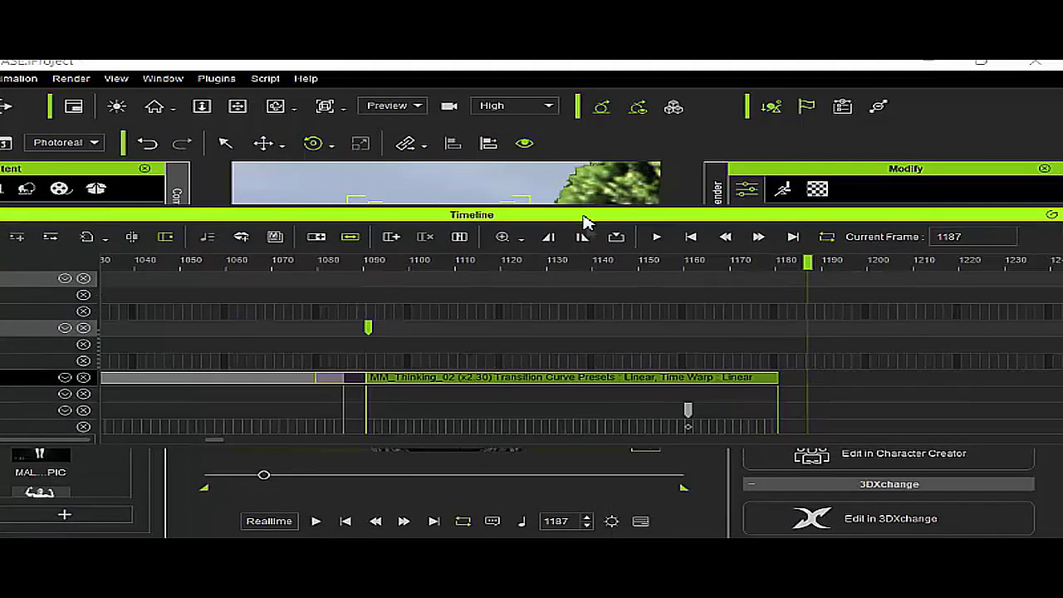
drag(465, 385, 578, 387)
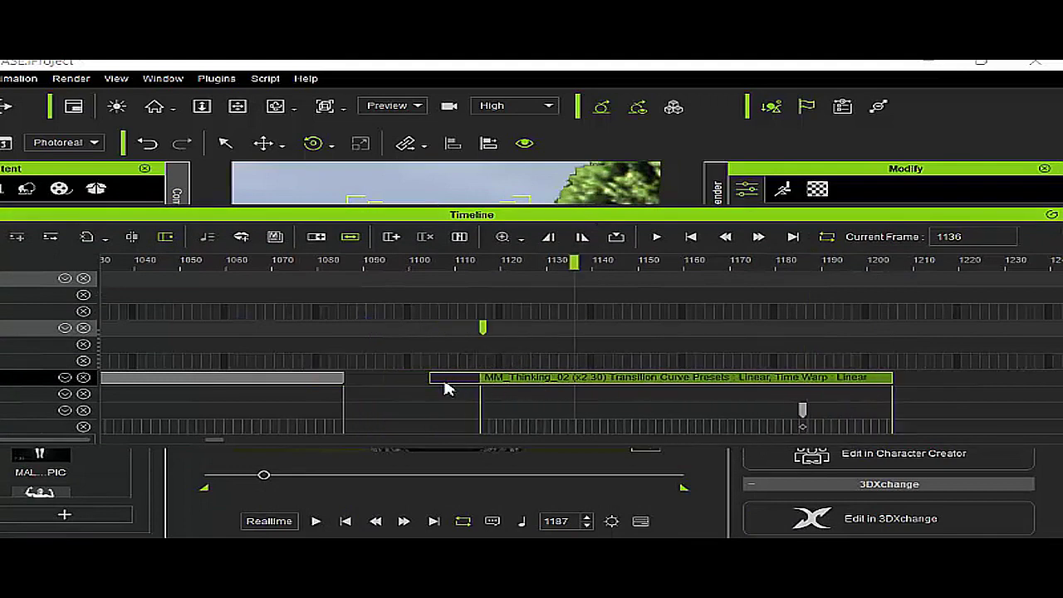
drag(436, 380, 342, 385)
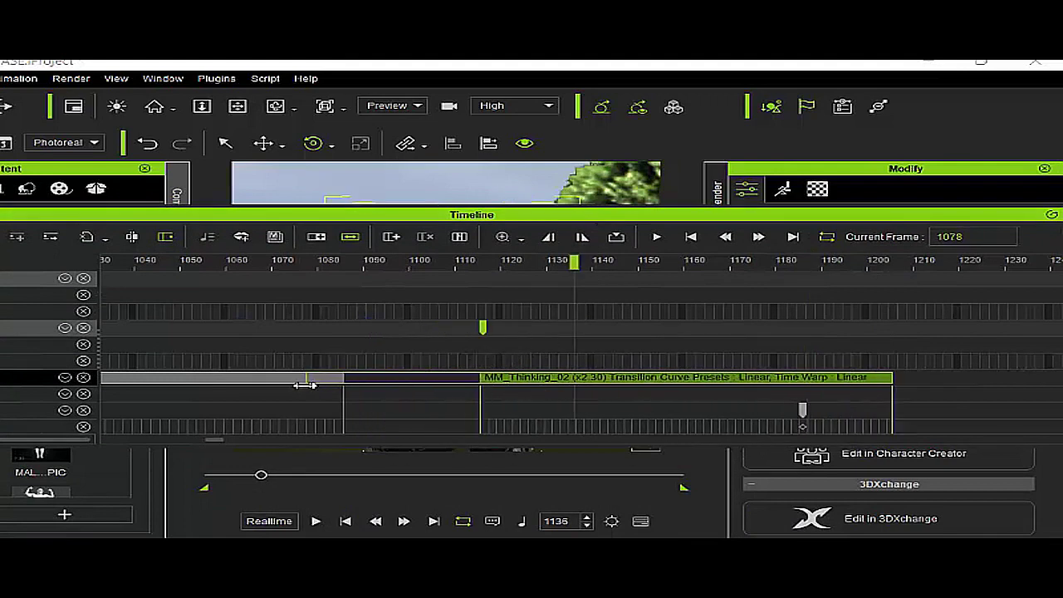
drag(486, 219, 498, 371)
click(329, 403)
drag(423, 372, 465, 411)
click(671, 422)
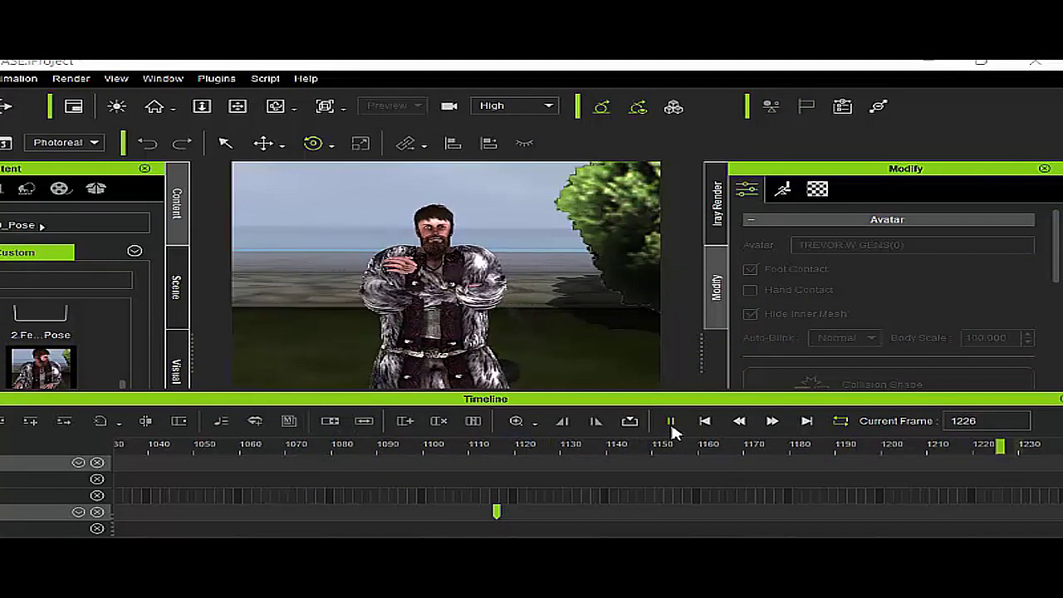
click(671, 423)
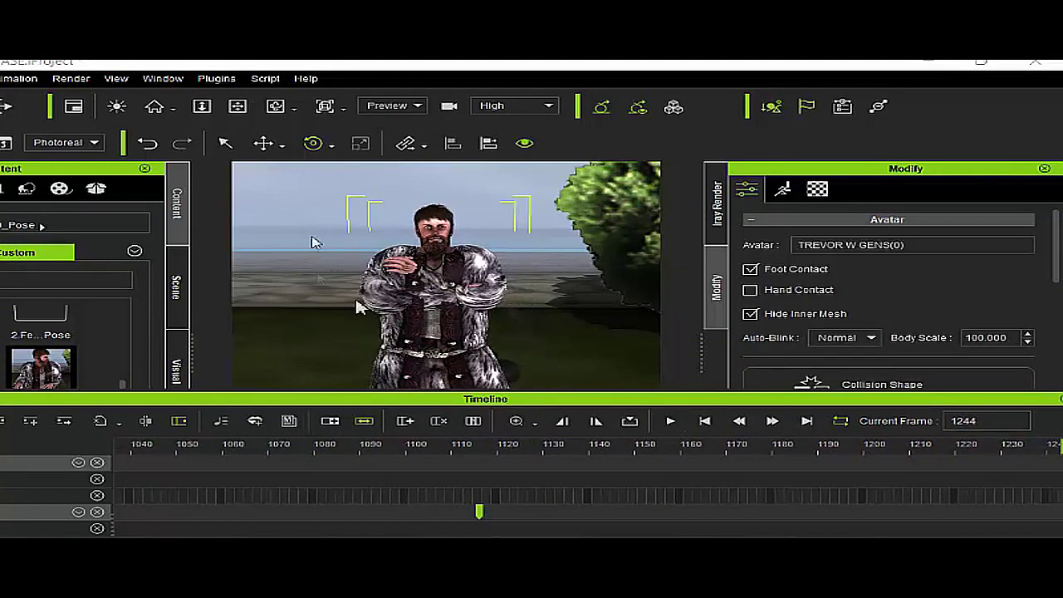
Step: Stretch the end of the second MM_Thinking part to about frame 1226 for a speed of x1.86 and play the result
drag(533, 409, 269, 267)
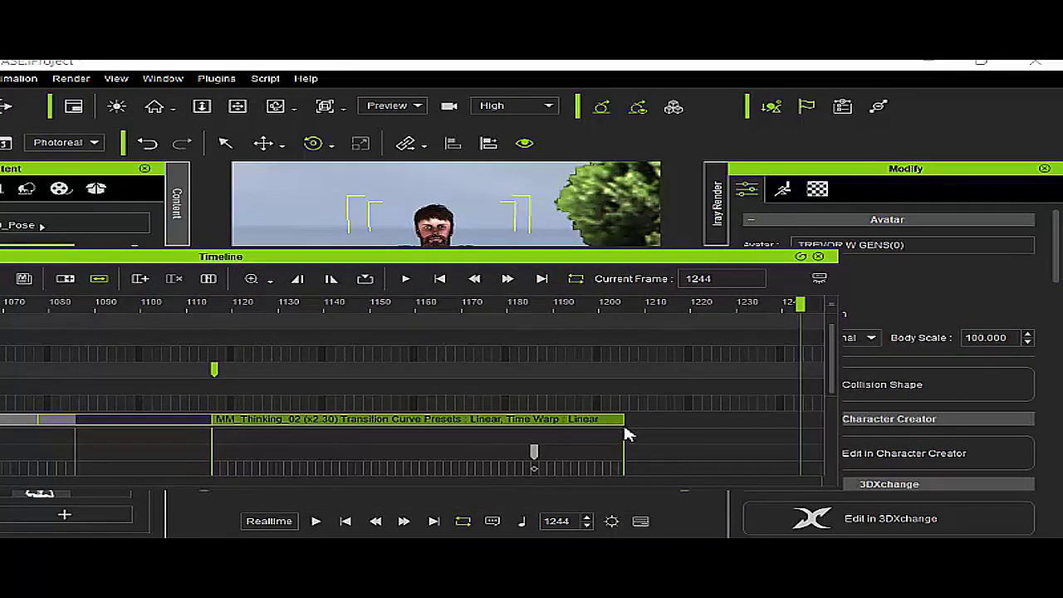
drag(623, 421, 720, 416)
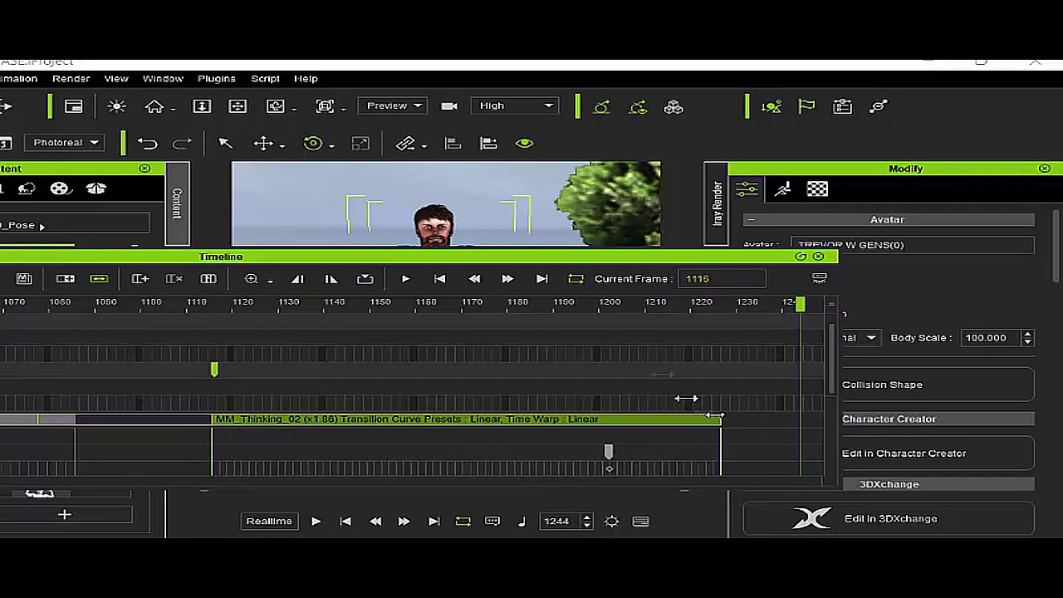
click(123, 309)
drag(348, 268, 524, 404)
click(573, 418)
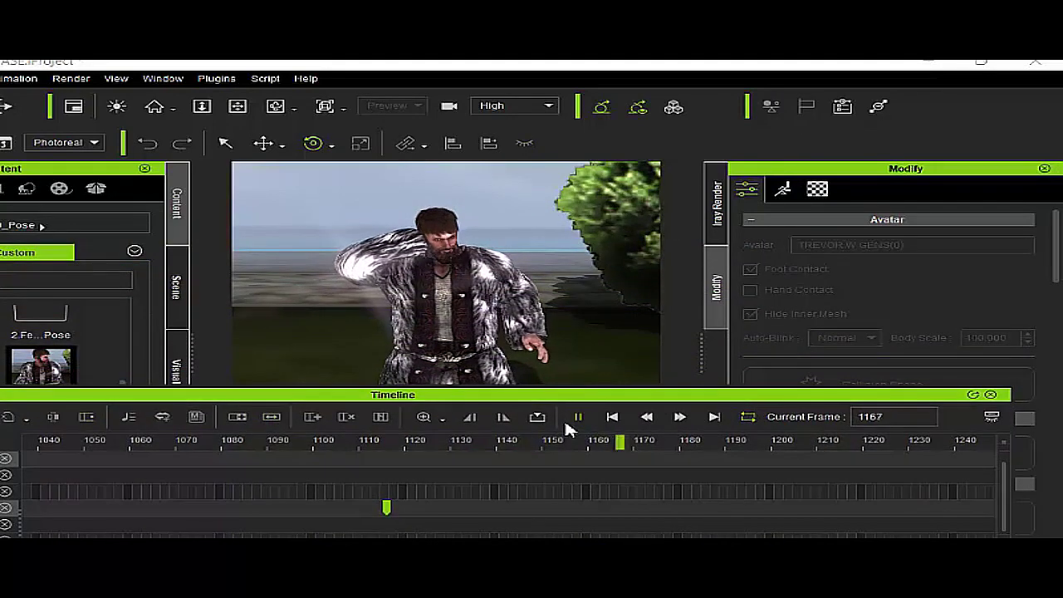
Step: Stop playback, return to the first frame and play the whole chain of motion clips from the start
click(574, 417)
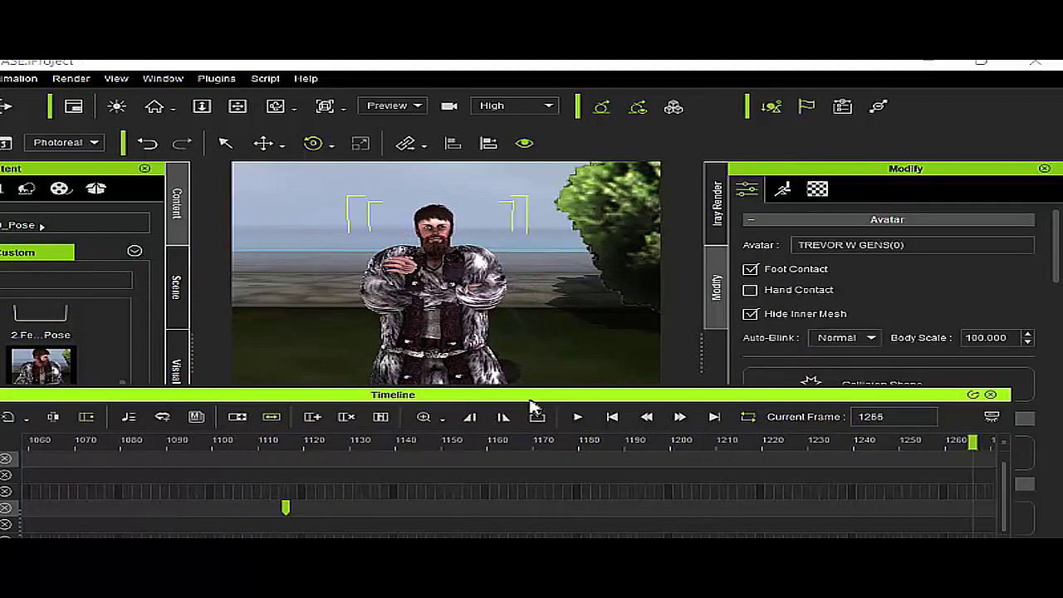
drag(515, 397, 658, 320)
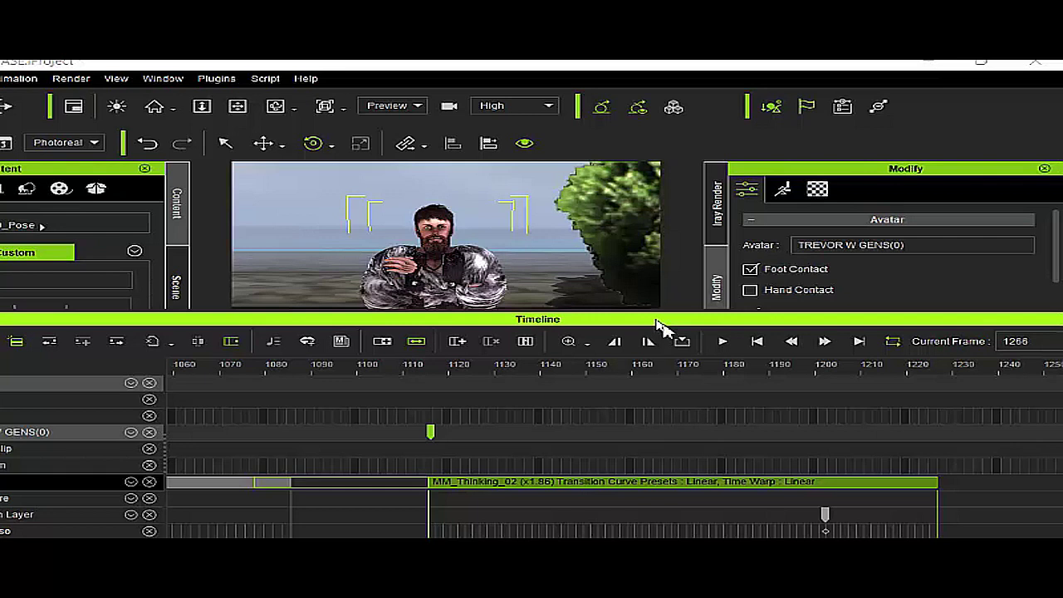
click(756, 342)
scroll(434, 399, down, 10)
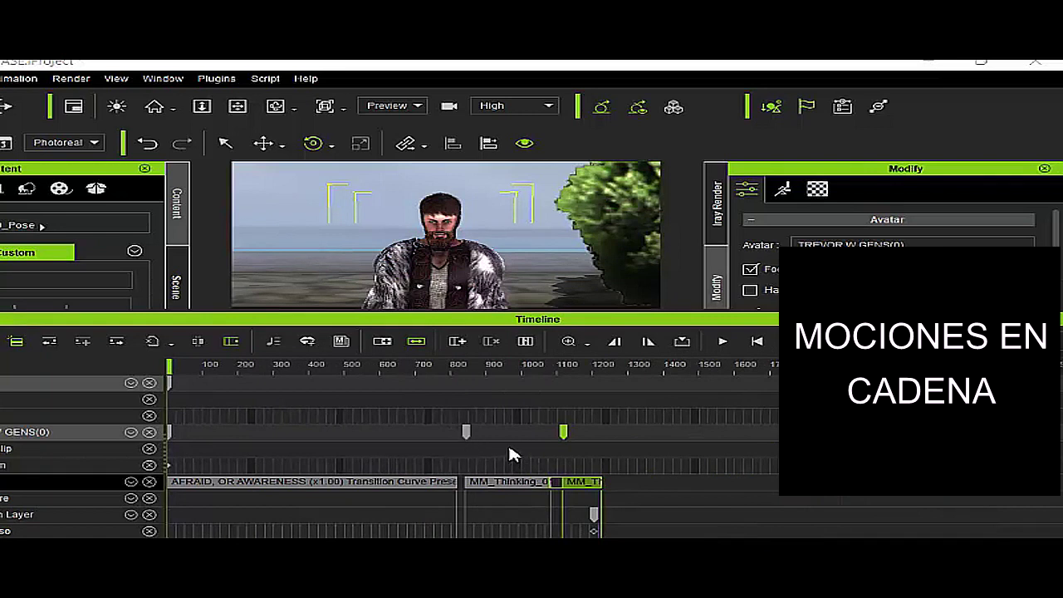
scroll(502, 436, down, 1)
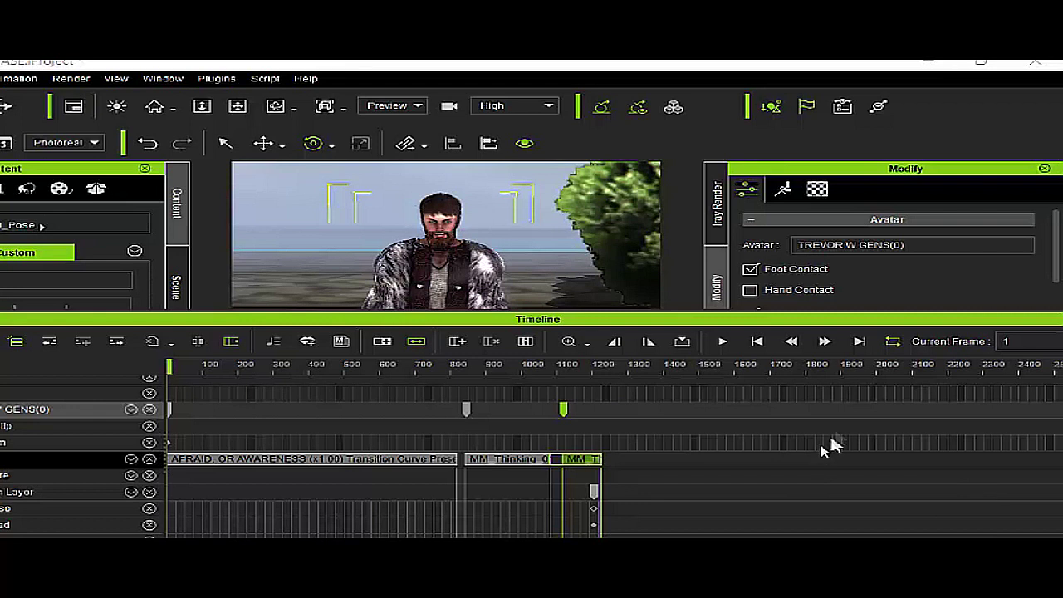
click(723, 344)
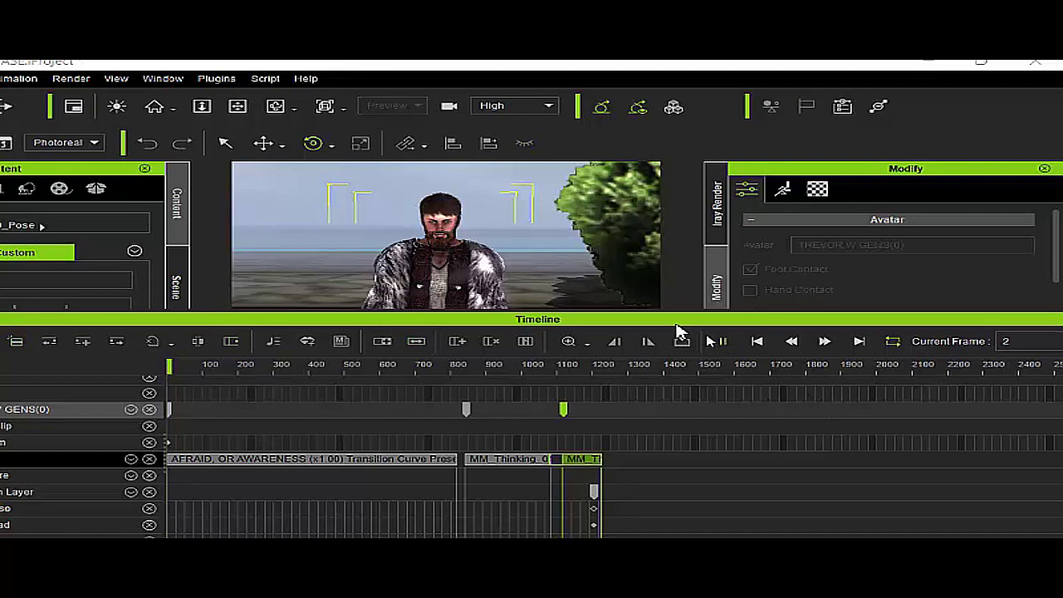
drag(731, 314, 759, 387)
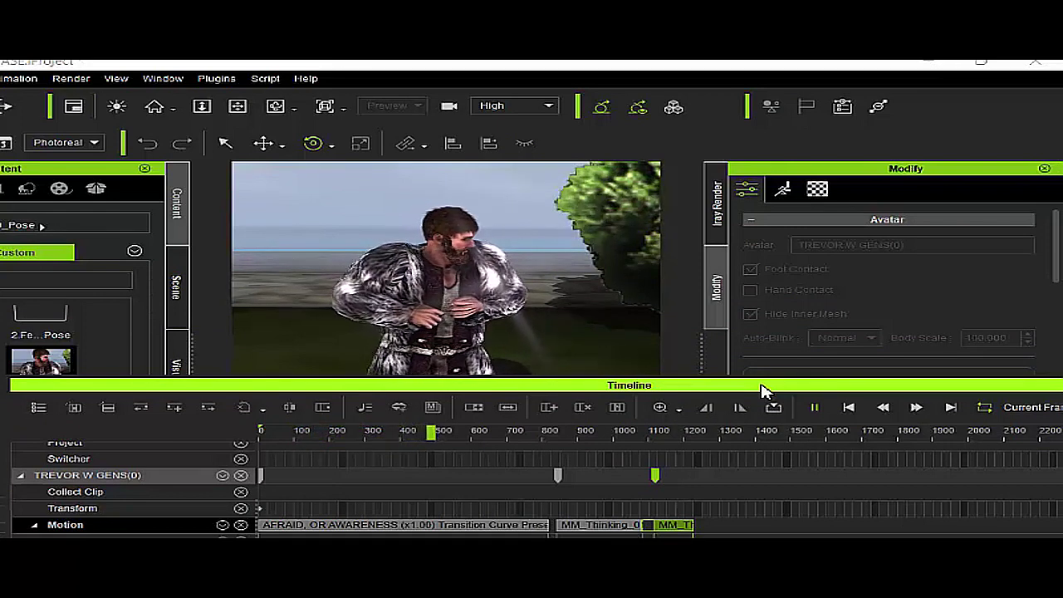
Step: At about frame 410, rotate the character's left forearm in Edit Motion Layer to separate the two hands
mouse_move(416, 435)
mouse_down()
mouse_move(380, 434)
mouse_move(406, 433)
mouse_up()
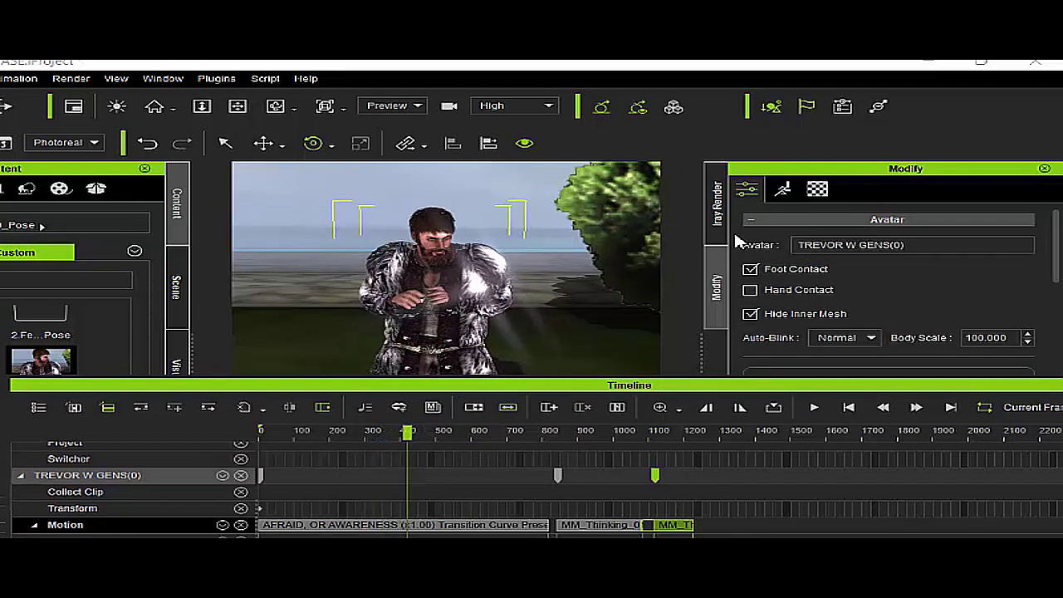
click(783, 189)
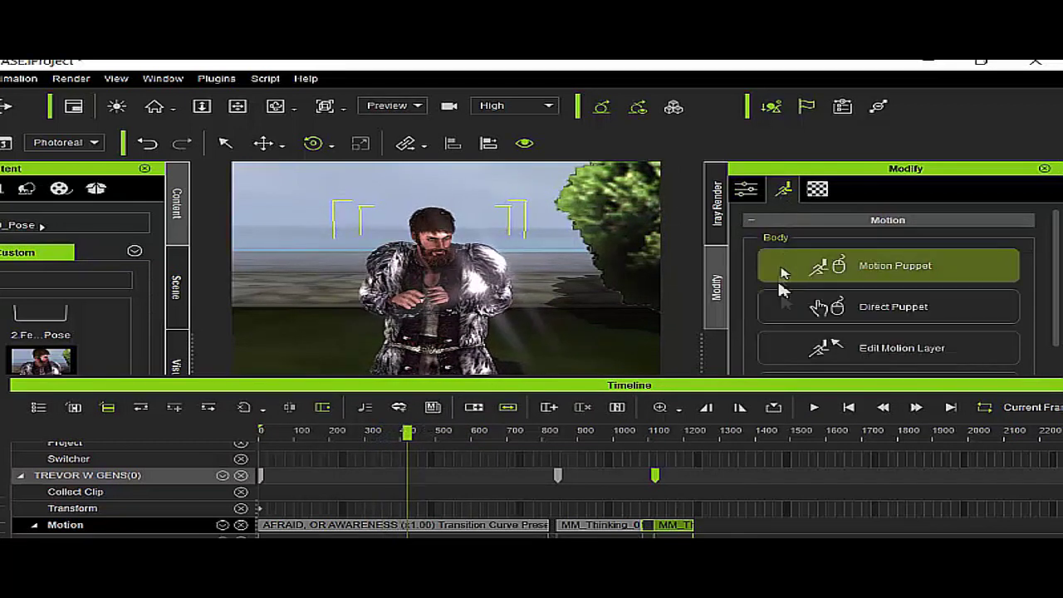
click(861, 349)
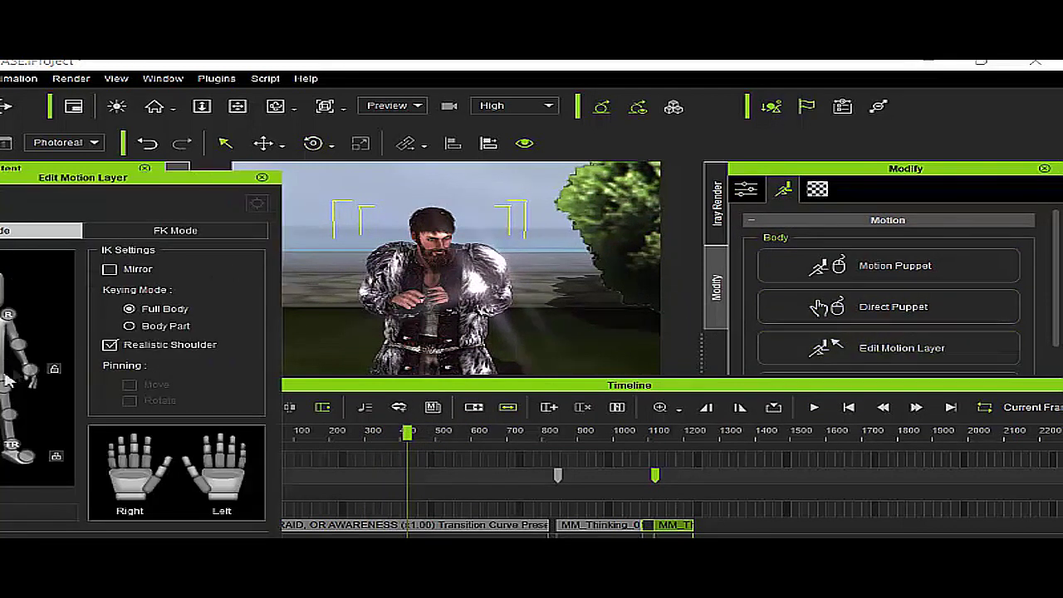
click(26, 348)
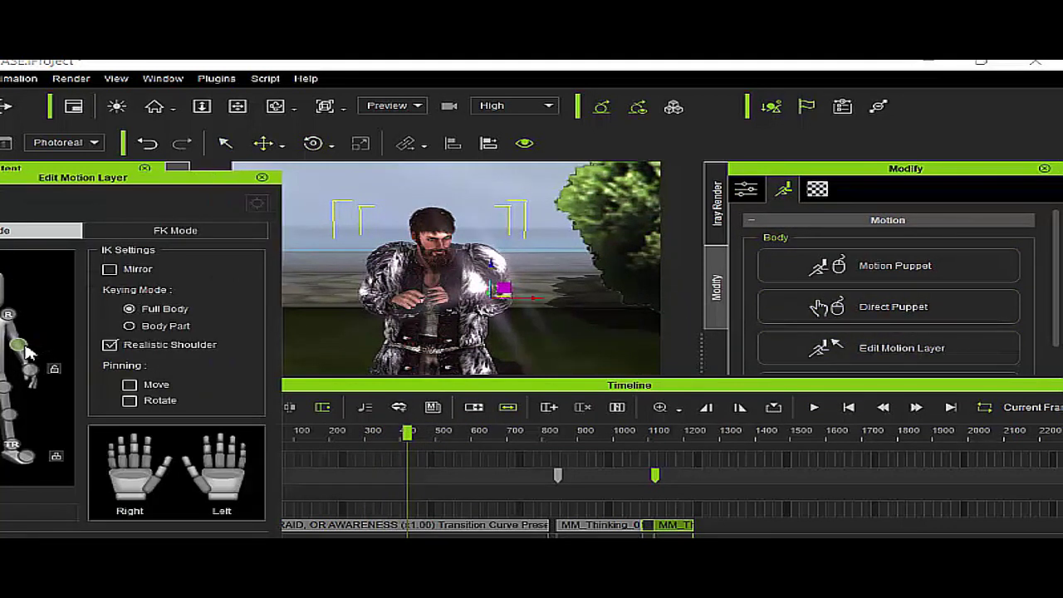
click(312, 143)
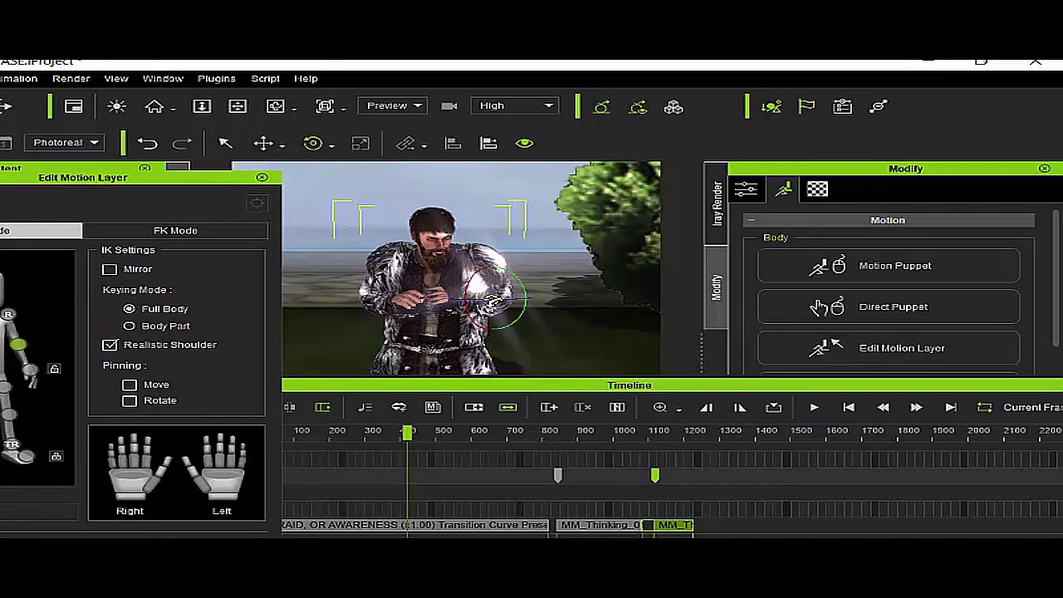
drag(494, 301, 503, 303)
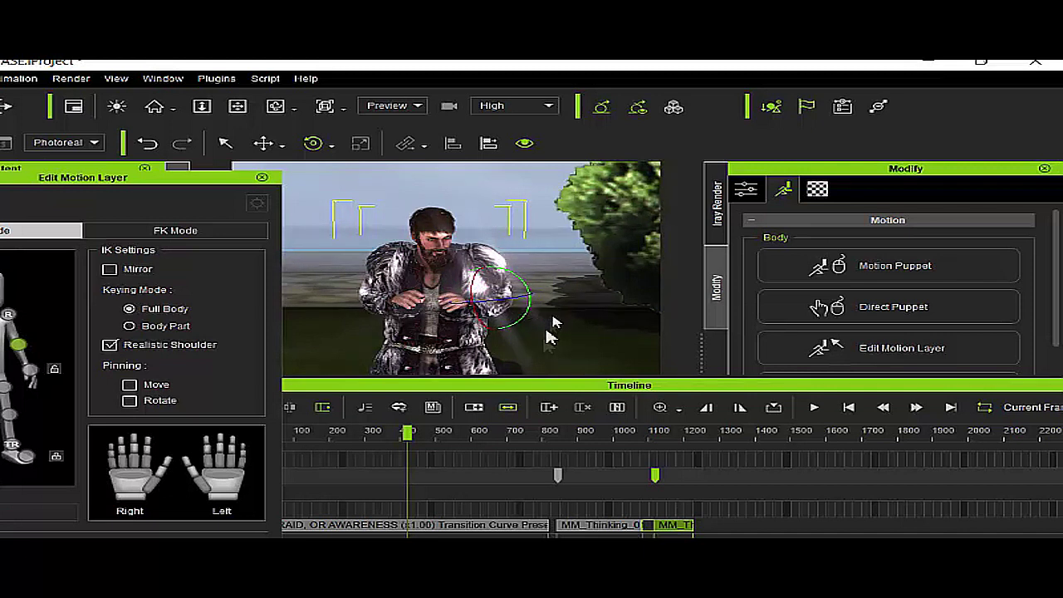
Step: Play the edited motion from near the start and stop at the beginning of the MM_Thinking_01 clip
drag(407, 433, 264, 434)
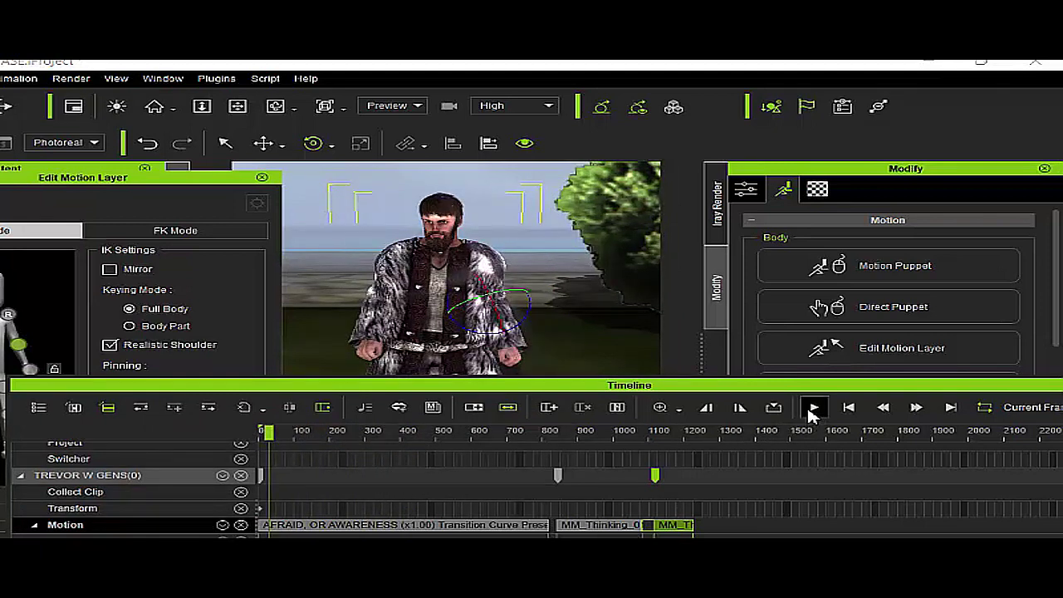
click(813, 408)
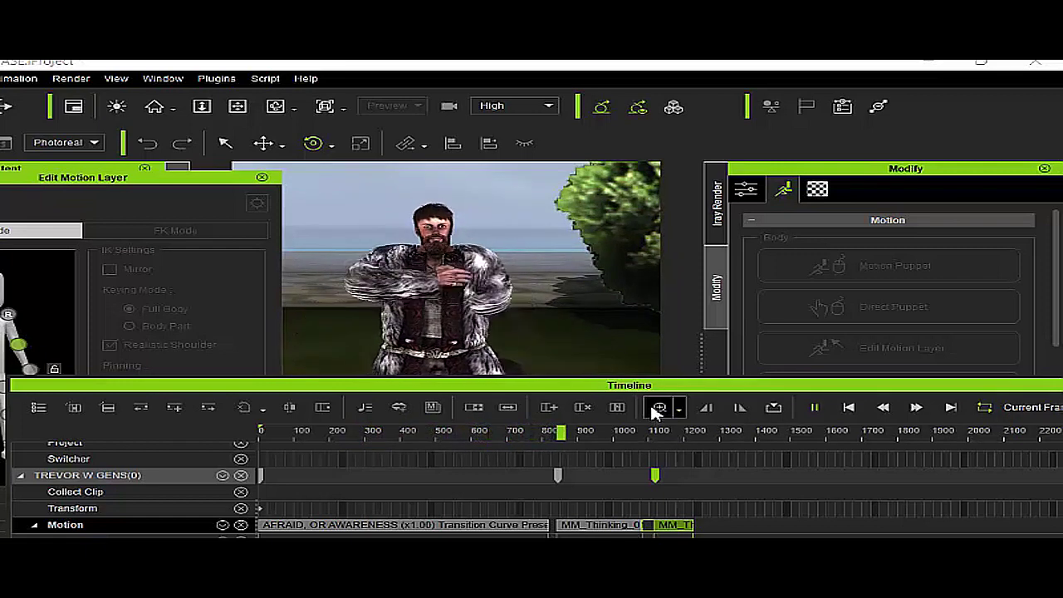
click(547, 437)
mouse_move(547, 438)
mouse_down()
mouse_move(515, 438)
mouse_move(559, 444)
mouse_up()
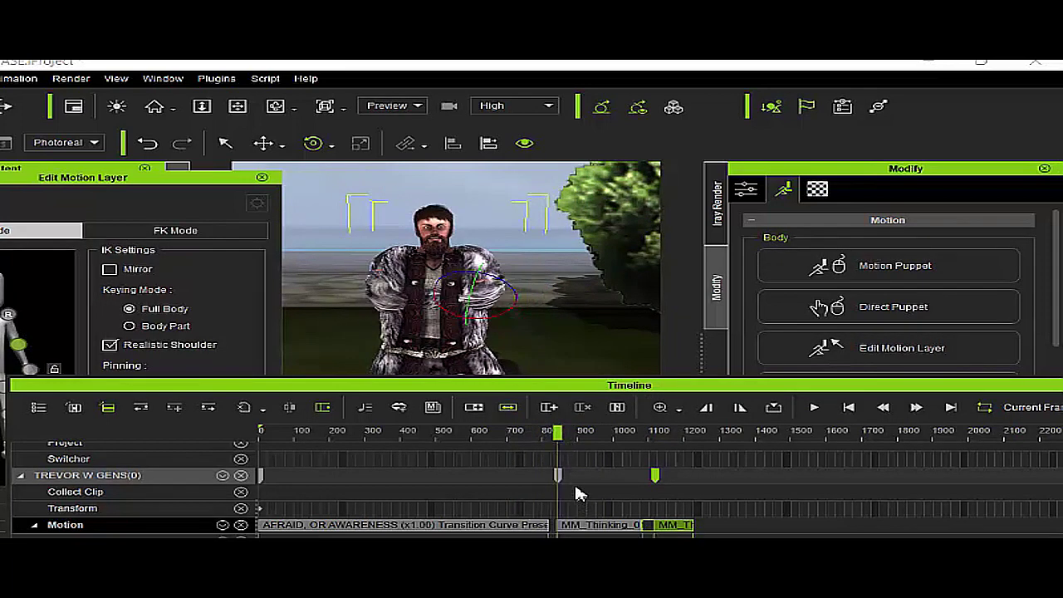
Step: Locate the start of the MM_Thinking_01 clip at frame 842 and select its transform key for pose editing
click(559, 476)
drag(587, 389, 610, 326)
scroll(595, 409, up, 3)
scroll(736, 439, up, 6)
drag(755, 314, 438, 283)
click(443, 351)
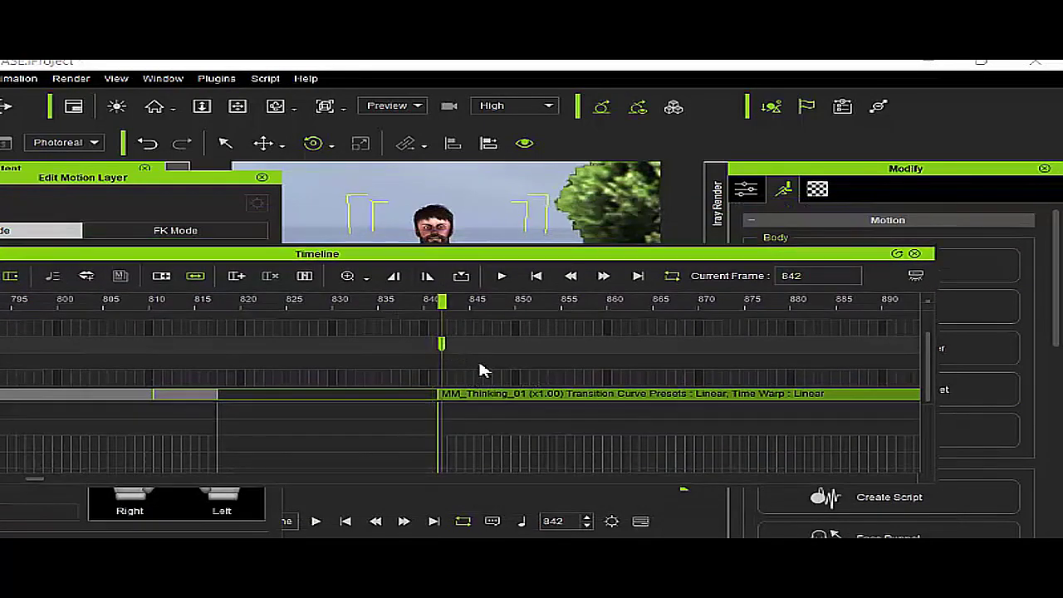
click(441, 384)
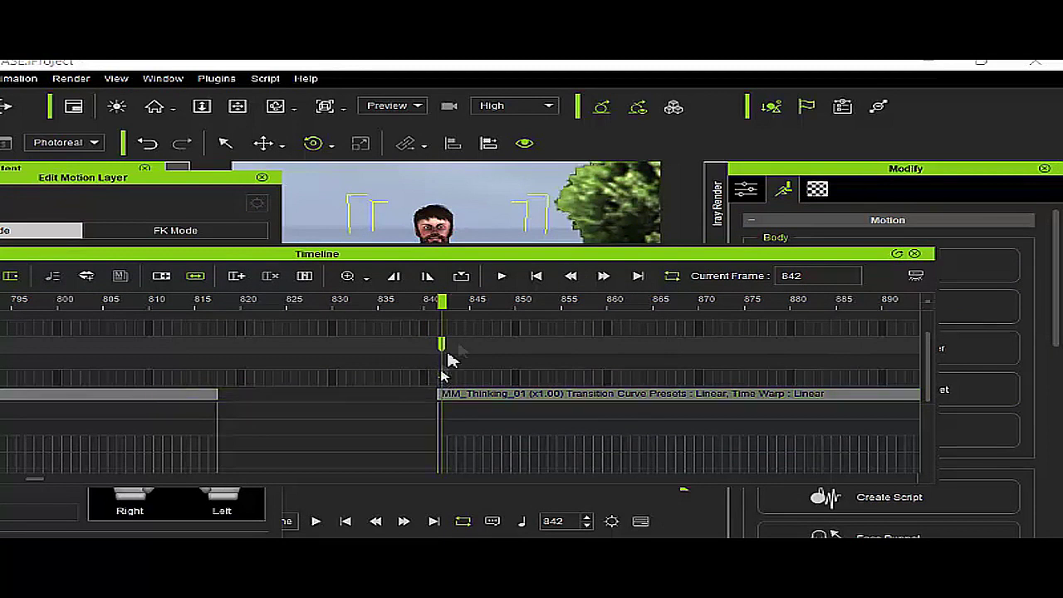
drag(531, 259, 613, 447)
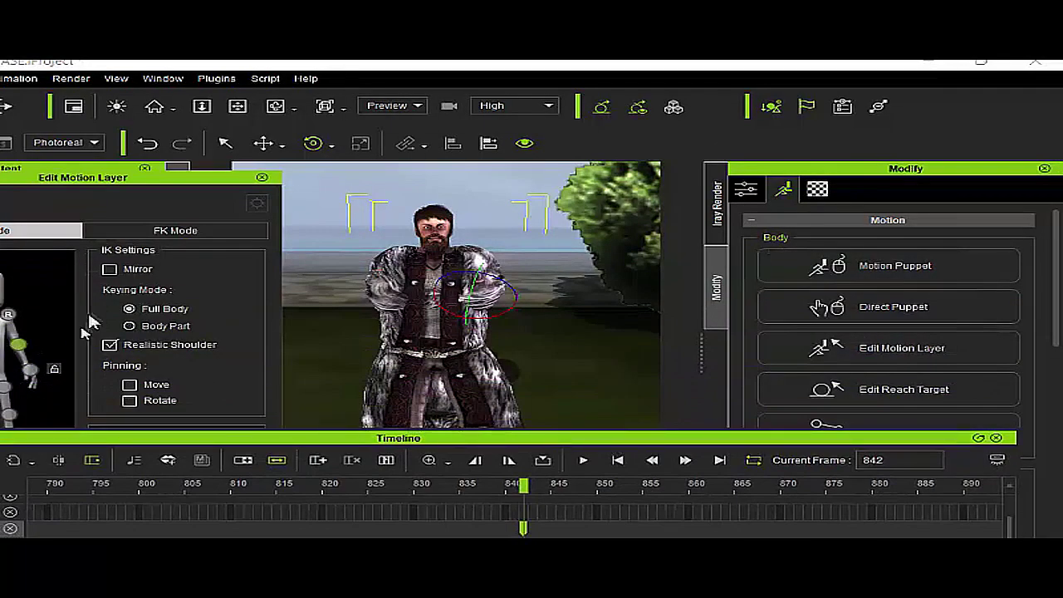
Step: With mirroring off, rotate the left and right forearms at frame 842 to bring the crossed arms' hands out of the sleeves
click(110, 269)
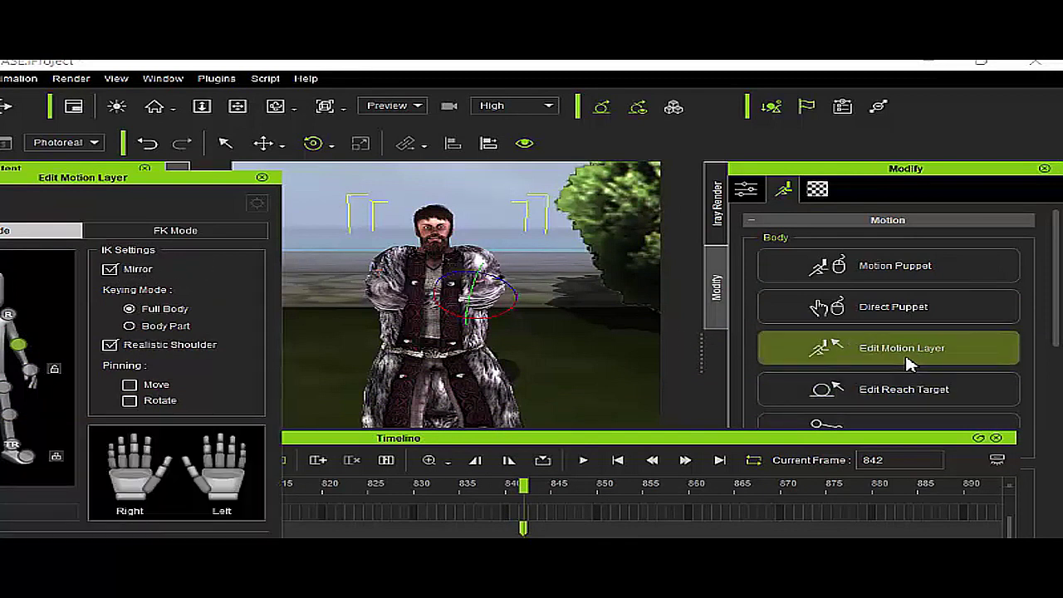
click(110, 269)
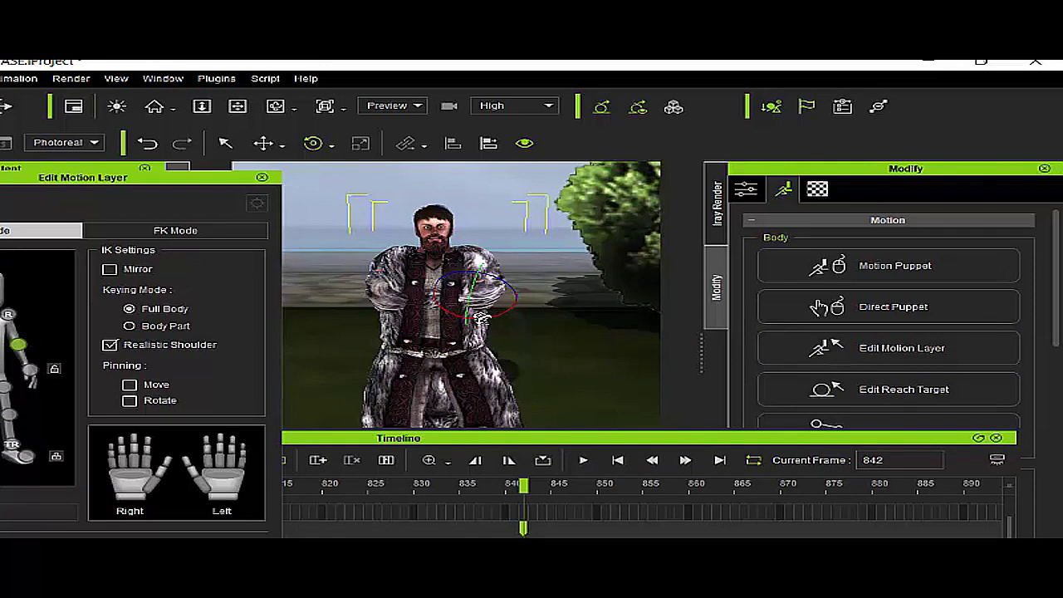
drag(484, 319, 507, 319)
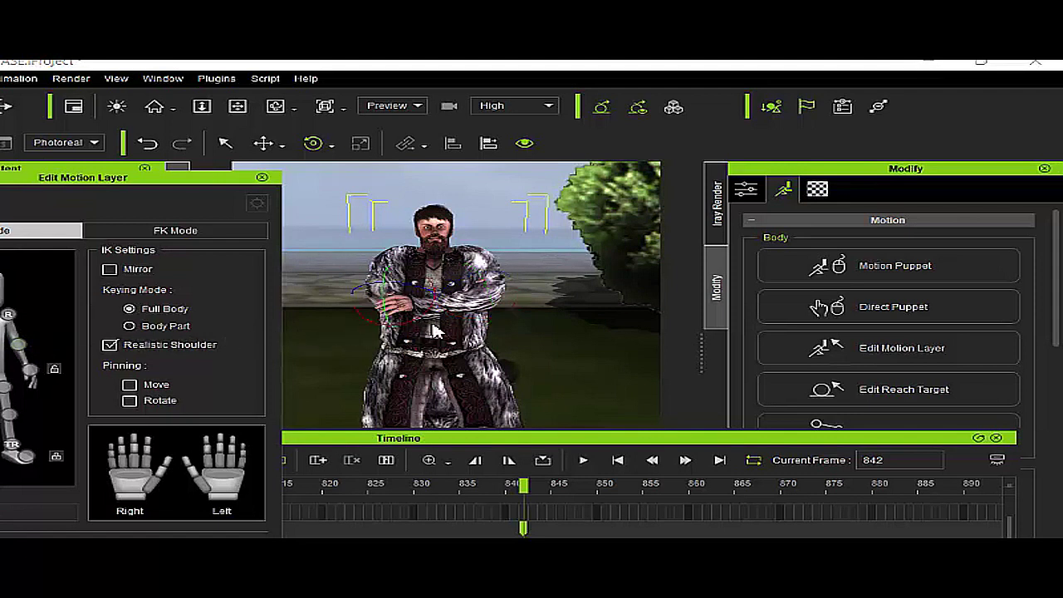
drag(411, 320, 385, 328)
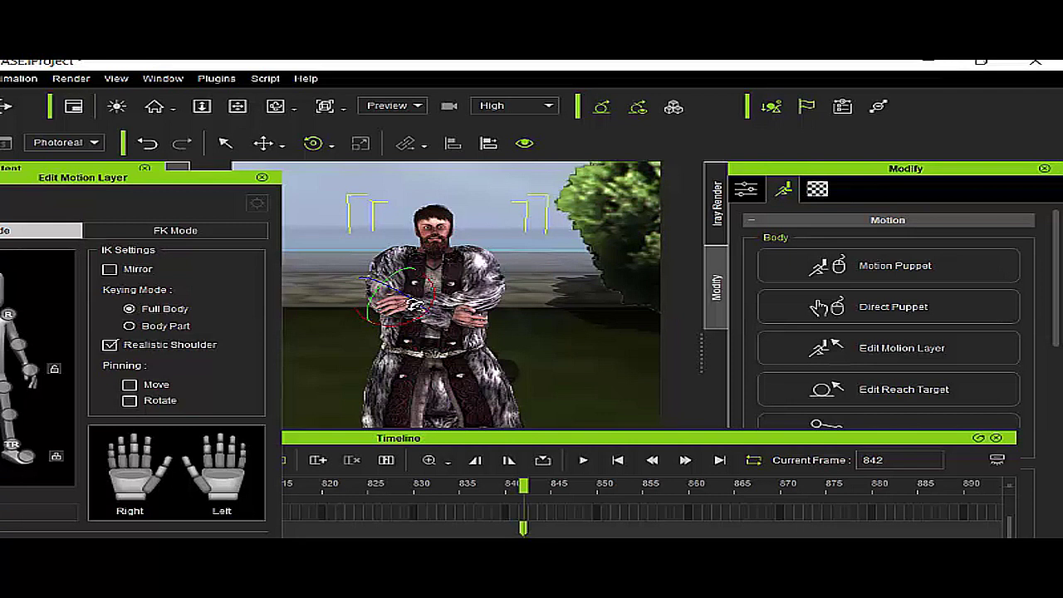
mouse_move(413, 304)
mouse_down()
mouse_move(379, 296)
mouse_move(395, 287)
mouse_move(413, 304)
mouse_up()
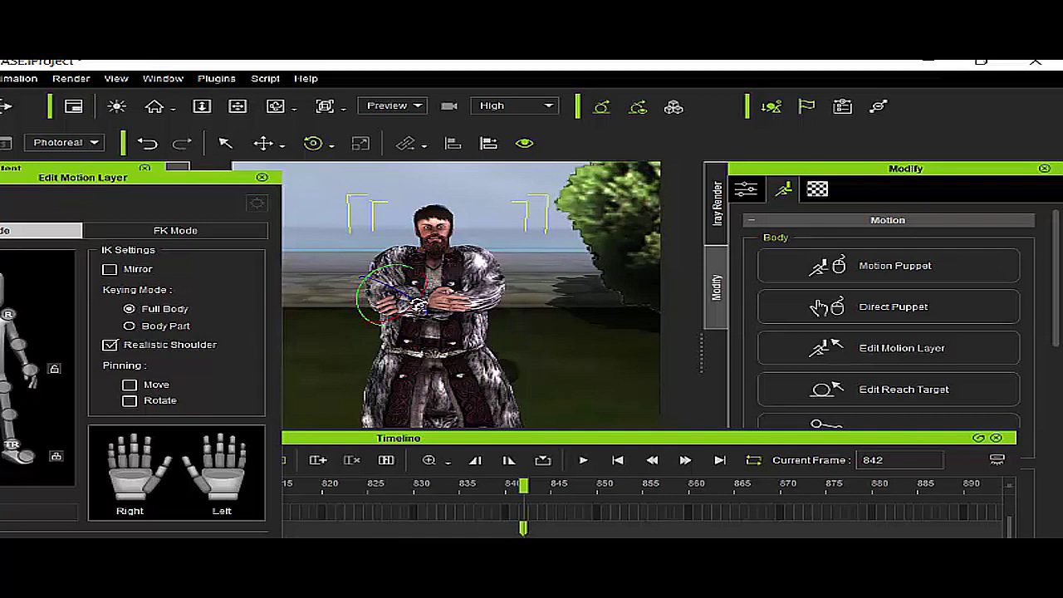
drag(428, 289, 447, 283)
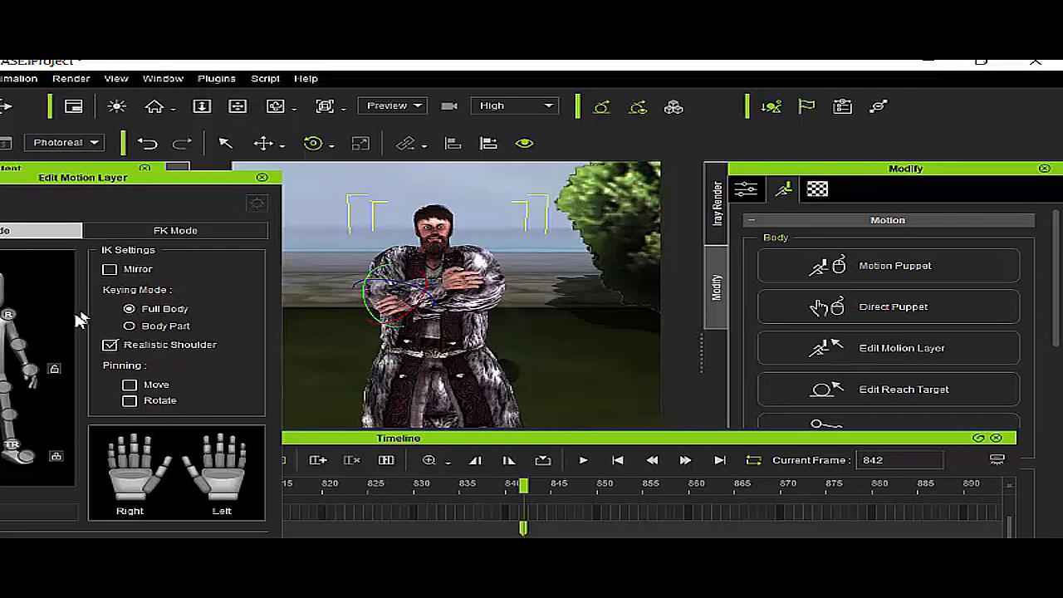
Step: Refine the crossed-arms pose at frame 842 by rotating the left forearm and both hands
click(18, 344)
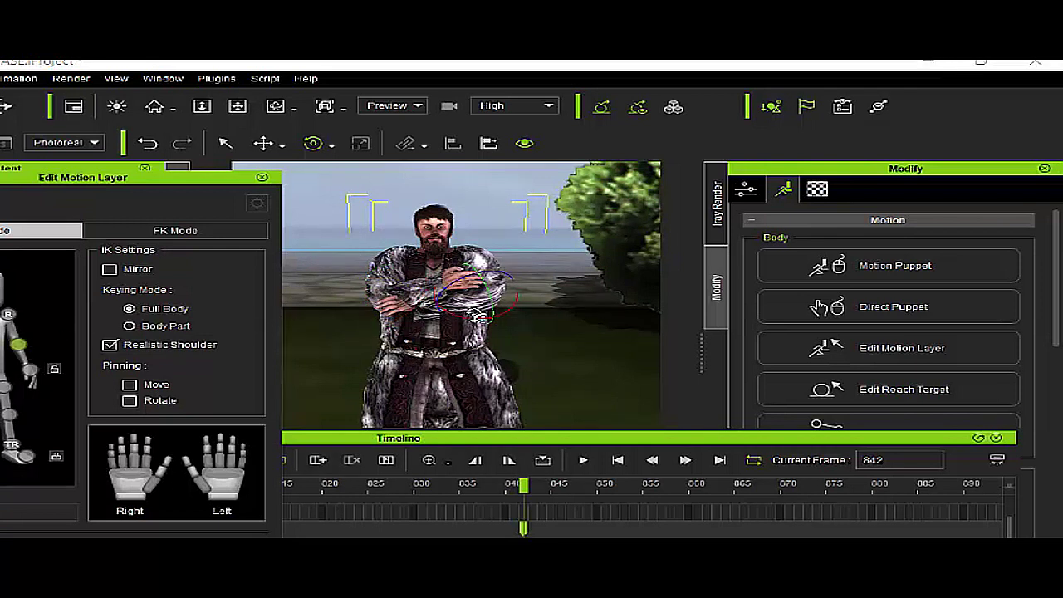
mouse_move(467, 315)
mouse_down()
mouse_move(493, 298)
mouse_move(496, 315)
mouse_move(467, 324)
mouse_up()
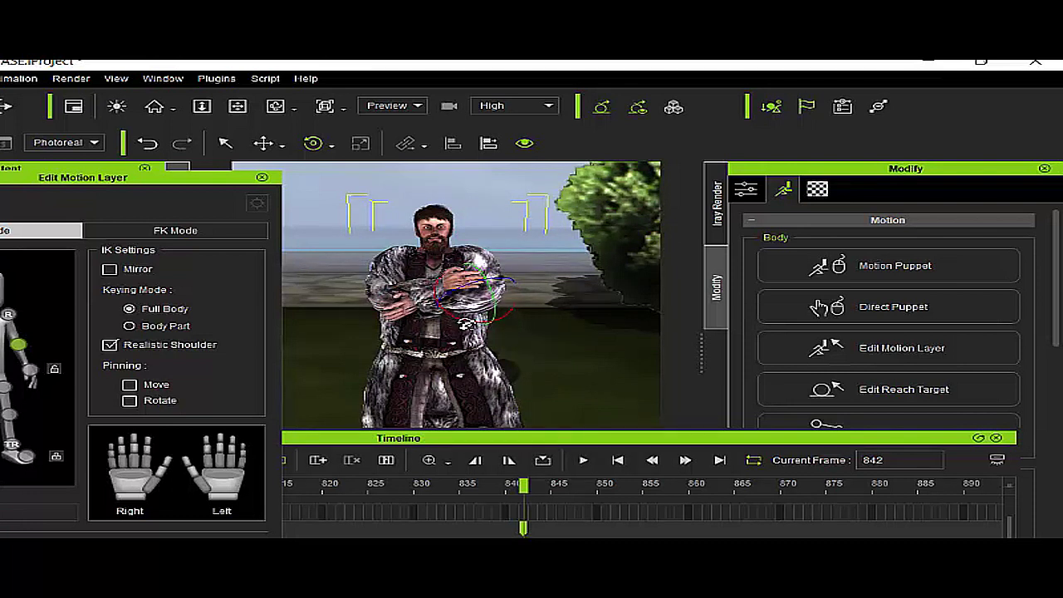
click(28, 372)
drag(430, 319, 449, 344)
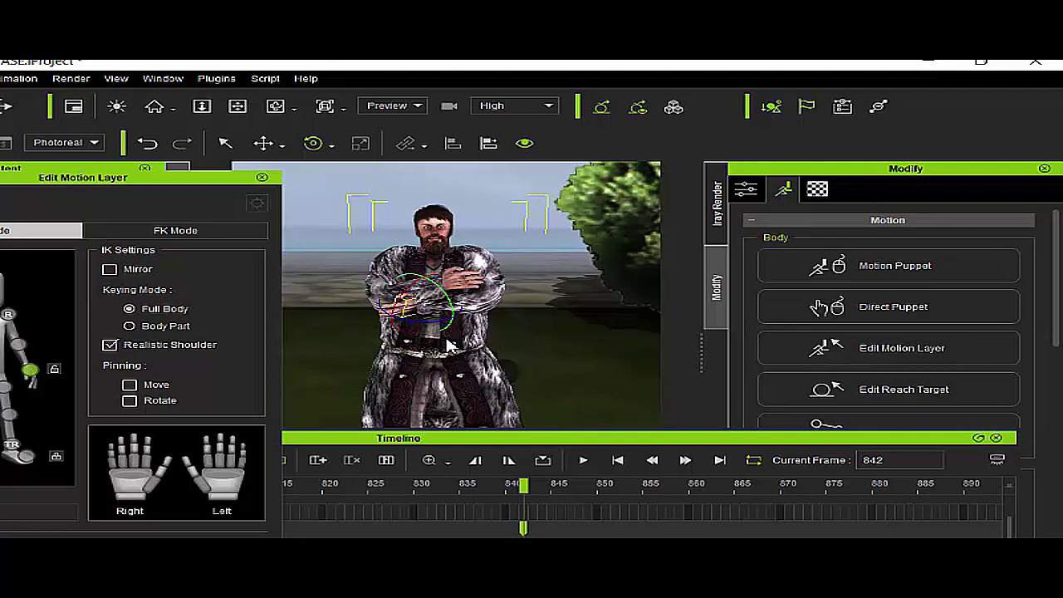
drag(405, 306, 427, 293)
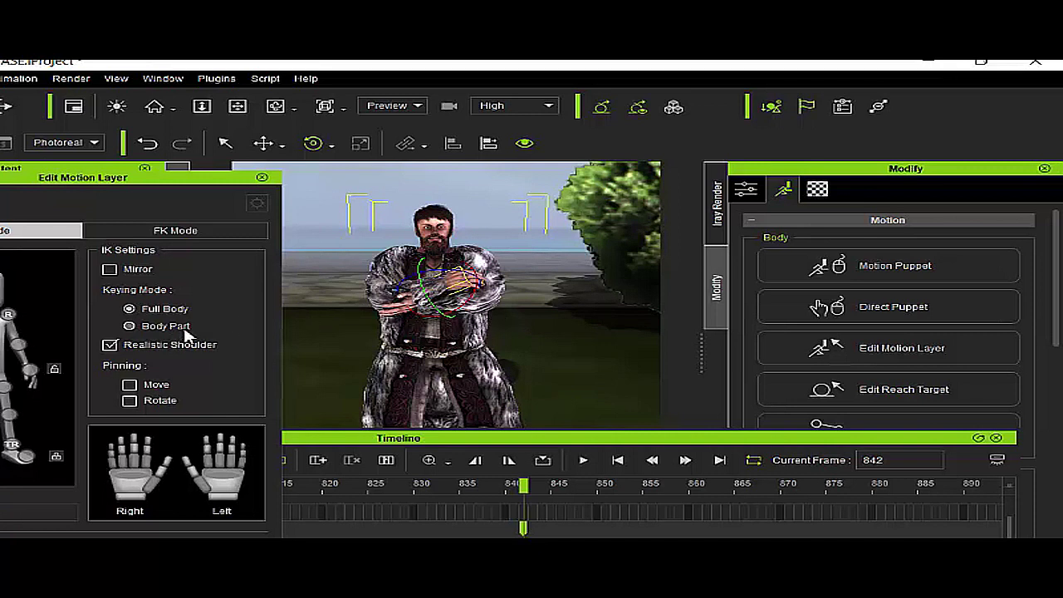
Step: Play the corrected pose in motion from before frame 807 through the end of the clip chain
click(524, 492)
drag(523, 491, 114, 485)
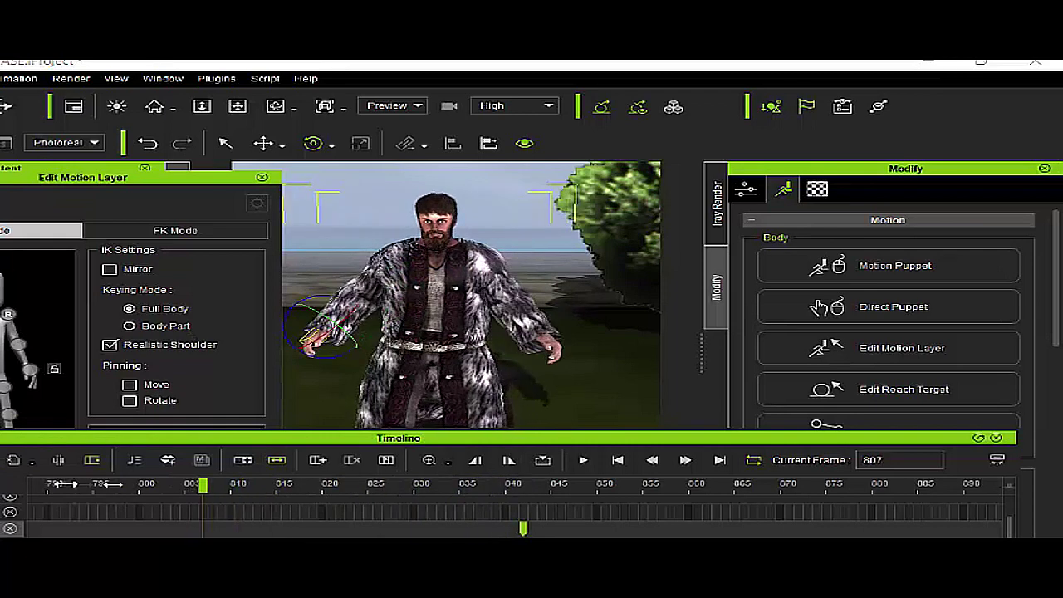
click(583, 460)
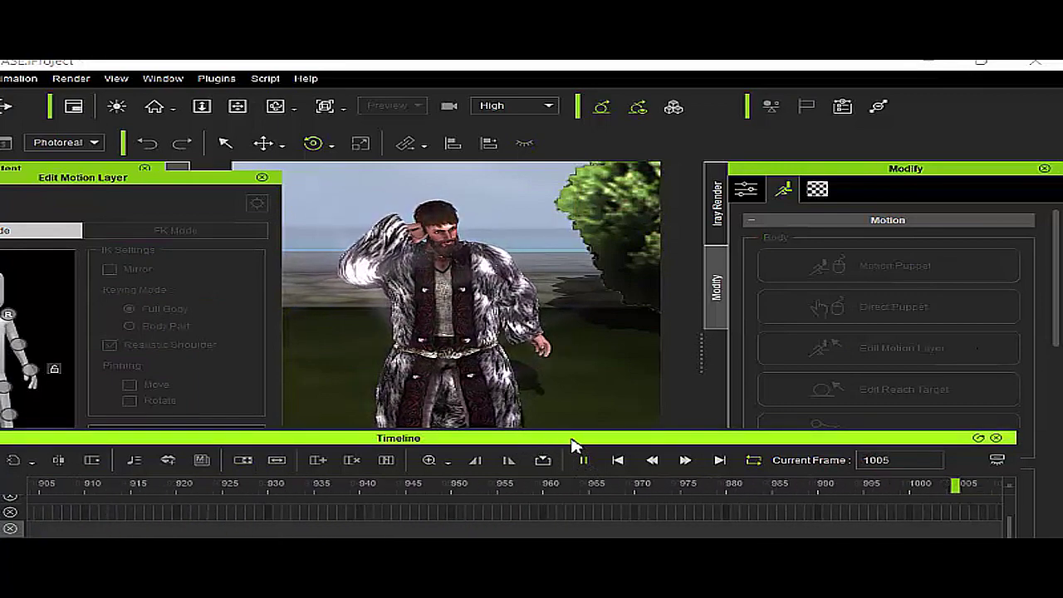
scroll(528, 494, down, 5)
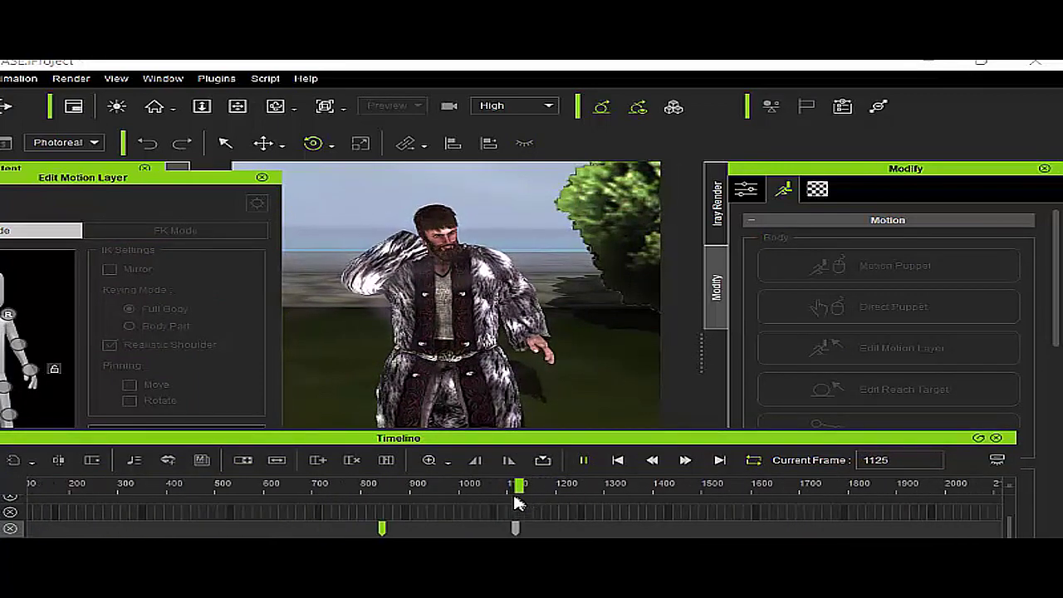
drag(436, 445, 579, 384)
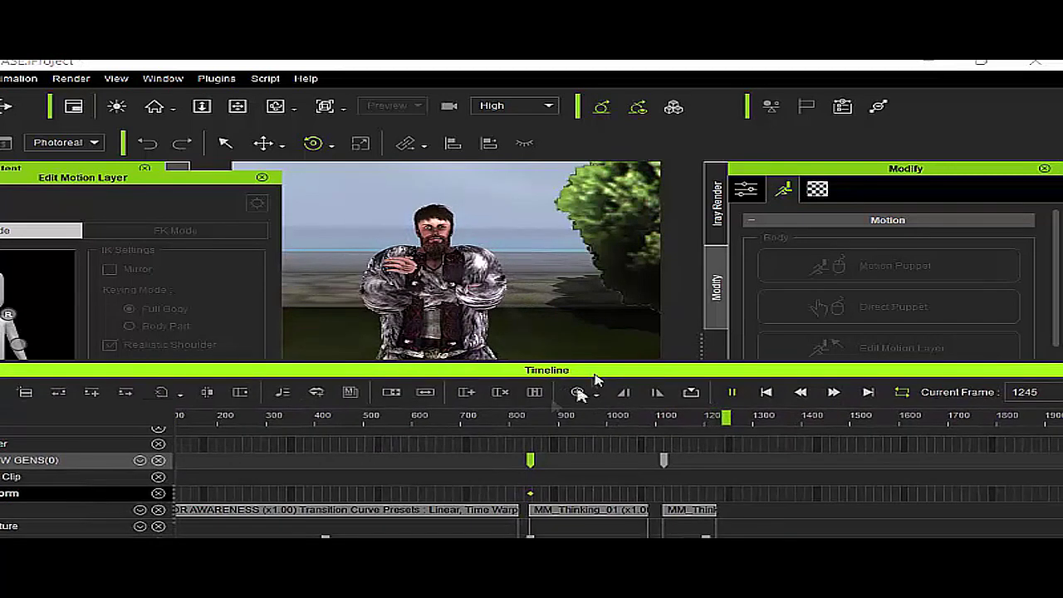
Step: Replay the transition into MM_Thinking_01 from about frame 800 and stop at frame 878
click(508, 425)
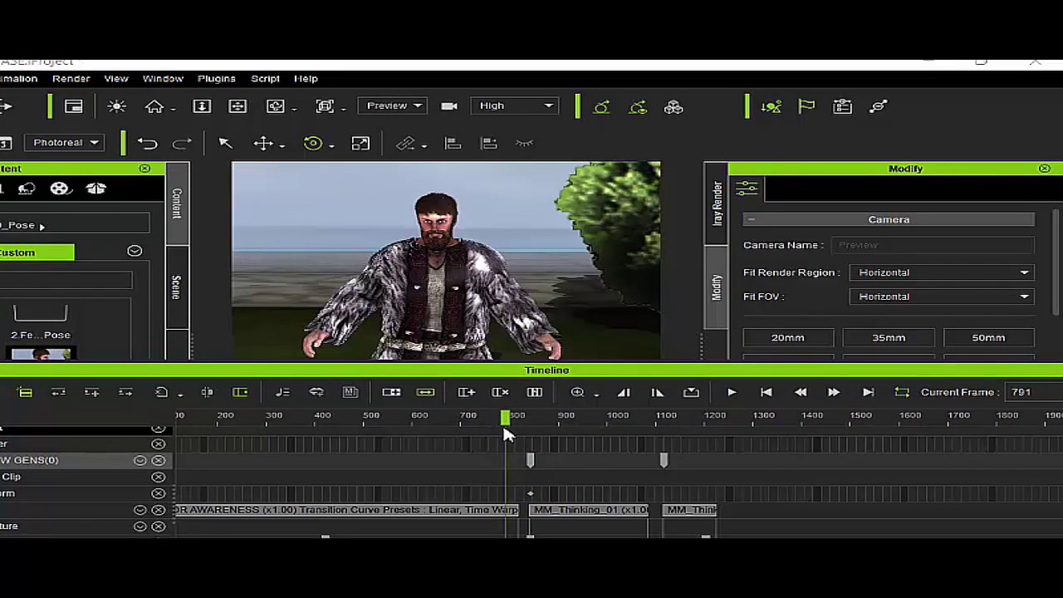
mouse_move(507, 424)
mouse_down()
mouse_move(534, 424)
mouse_move(509, 426)
mouse_up()
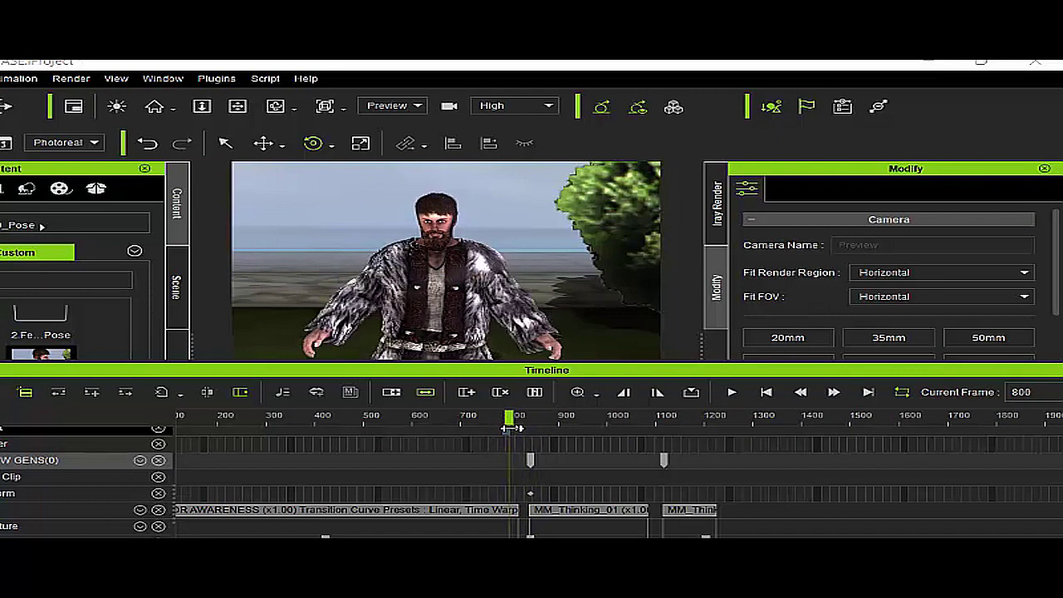
click(733, 392)
click(734, 392)
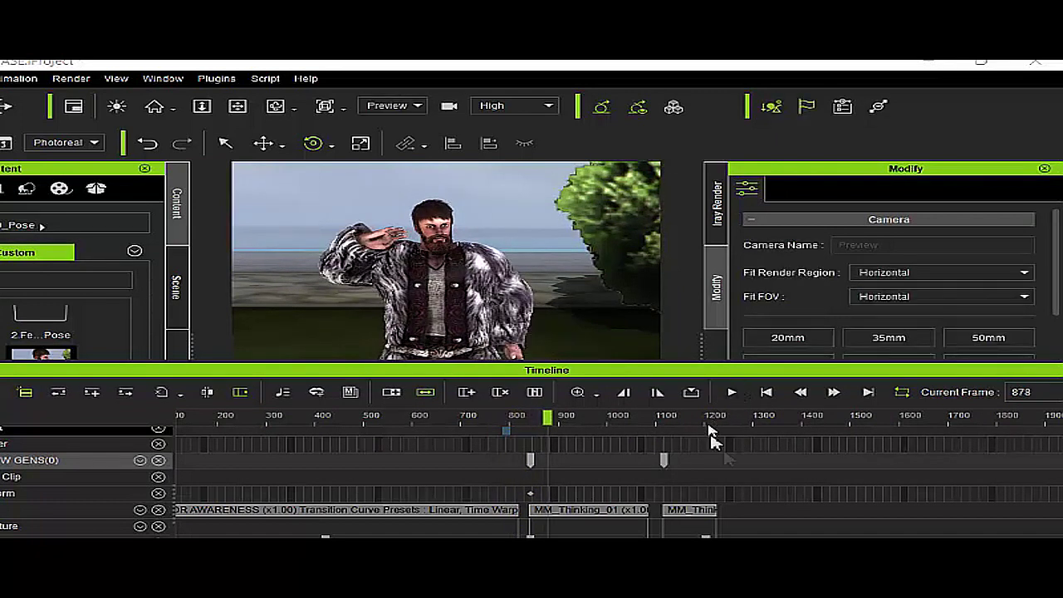
Step: Move both MM_Thinking clips so the first starts at frame 907, and extend its transition back over the end of the AWARENESS clip
drag(710, 463, 567, 470)
click(532, 462)
click(535, 510)
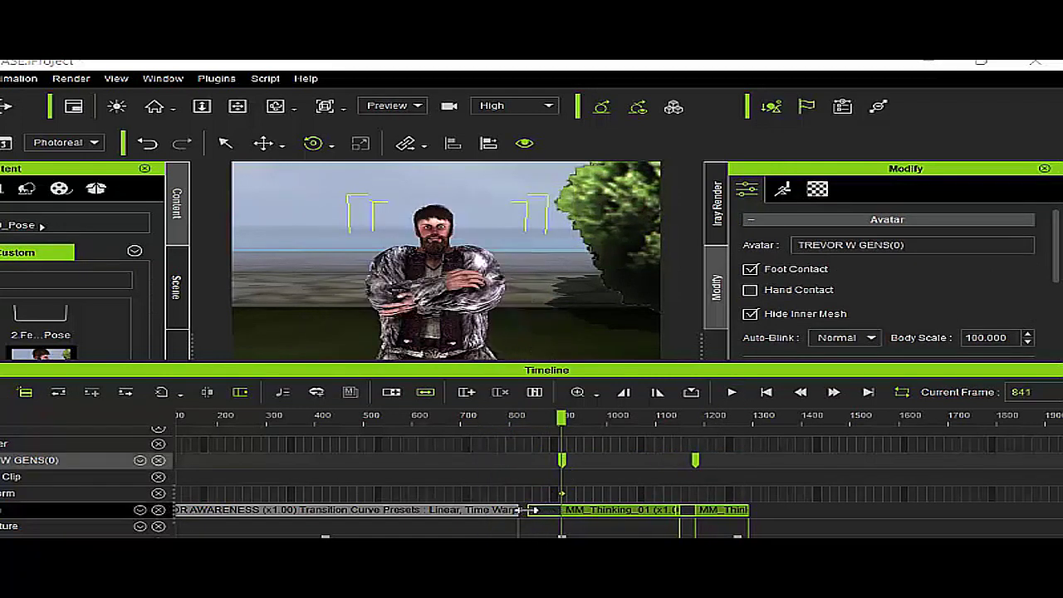
Step: Play the lengthened transition into MM_Thinking_01 twice, the second time from frame 748, stopping at frame 977
click(456, 415)
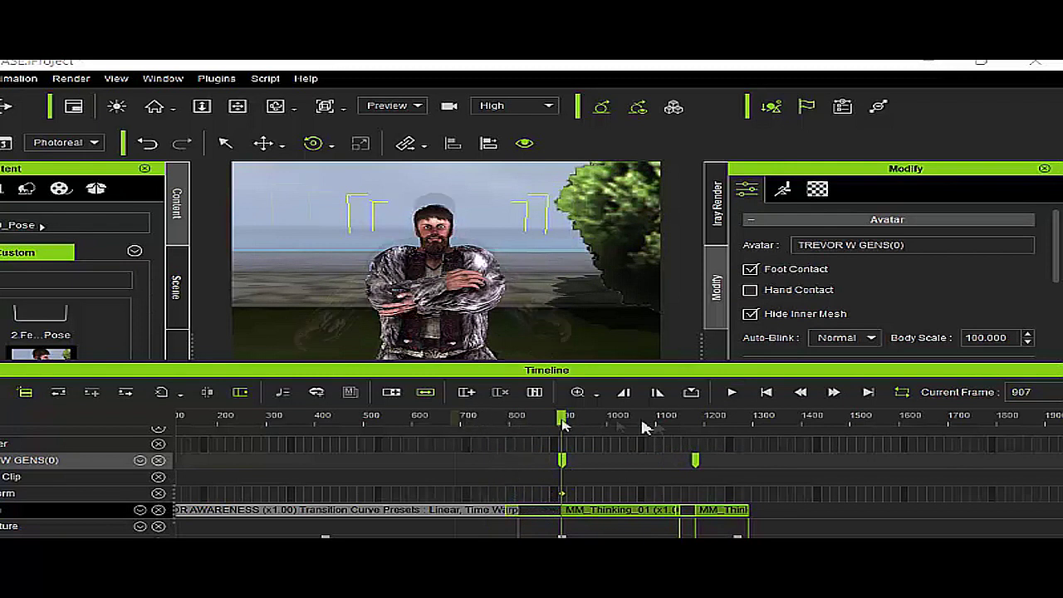
click(742, 390)
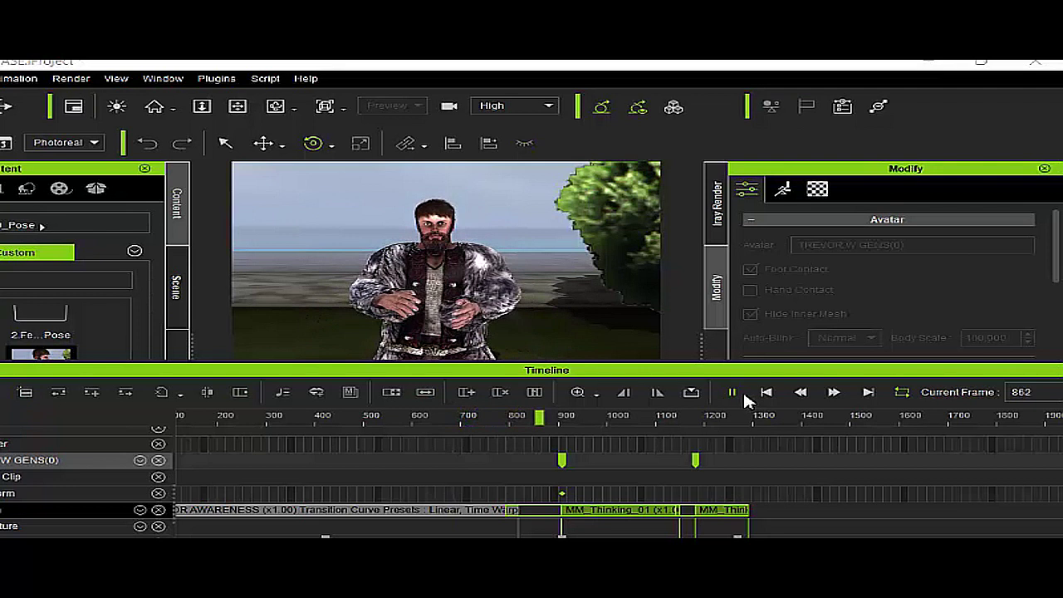
click(731, 392)
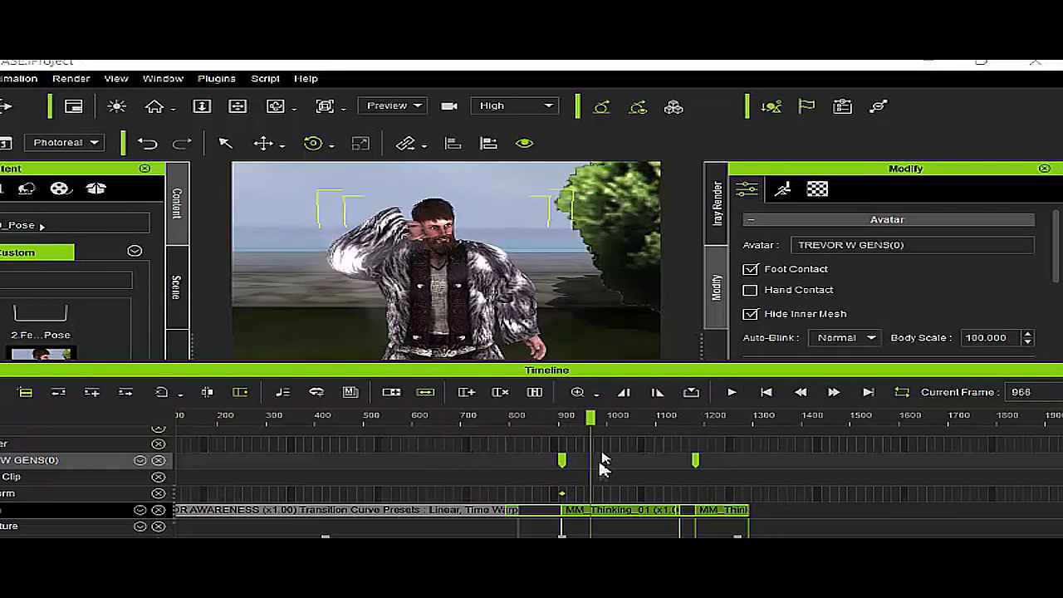
drag(591, 422, 485, 436)
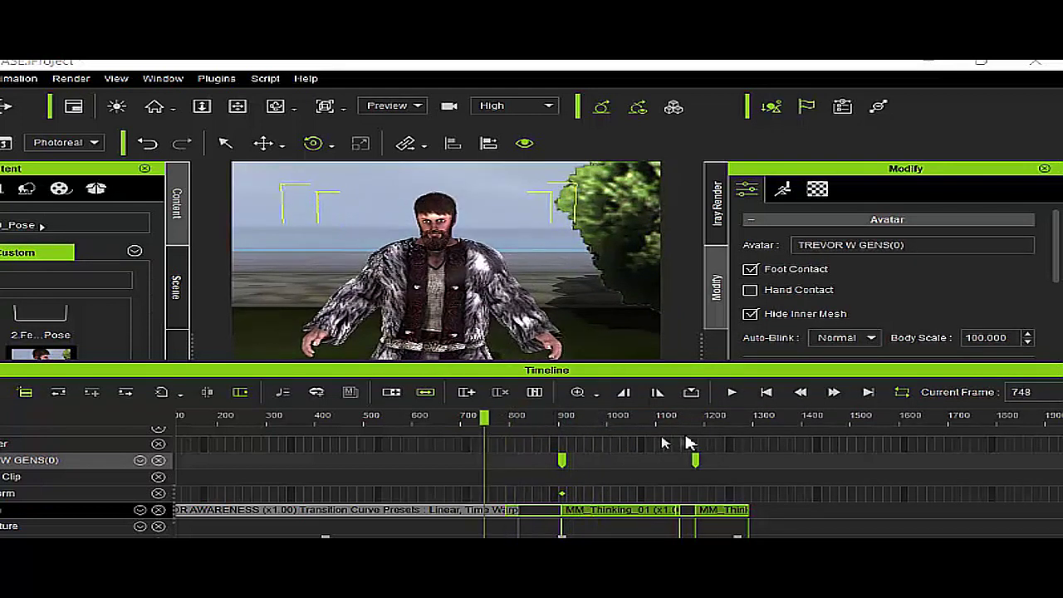
click(741, 395)
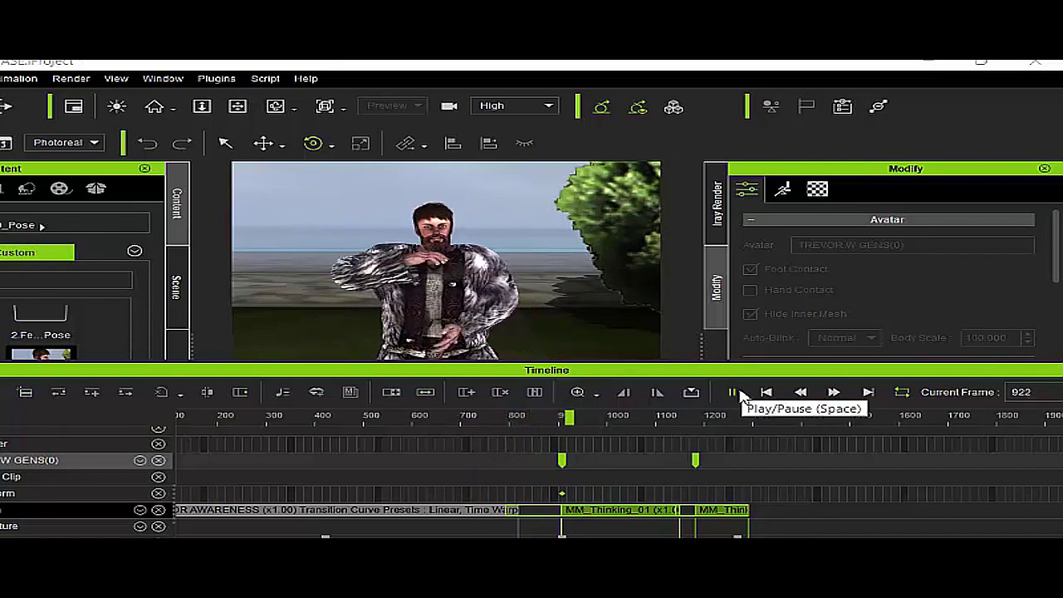
click(738, 391)
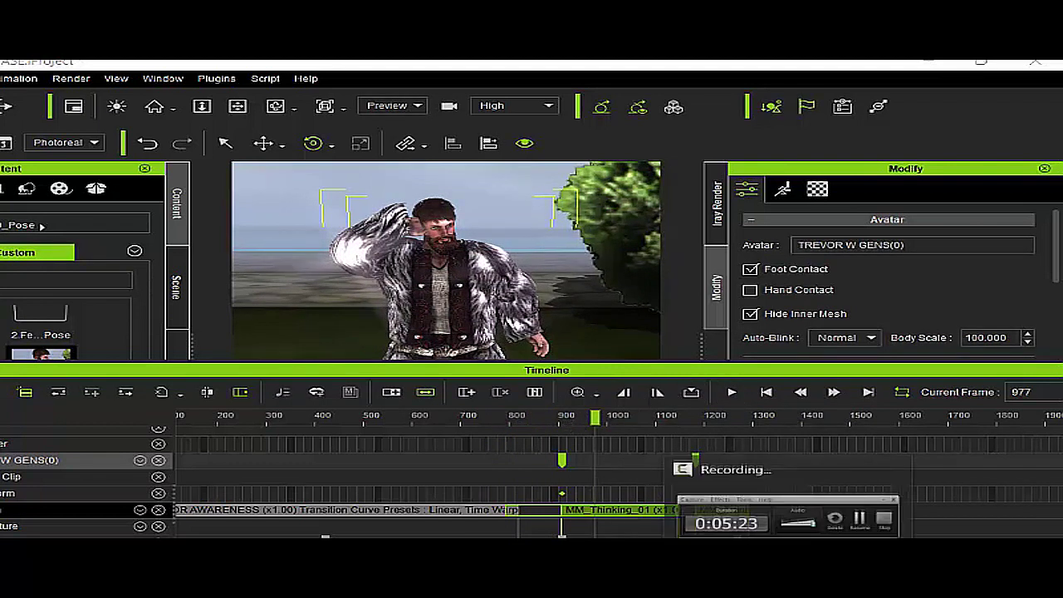
mouse_move(784, 532)
click(725, 446)
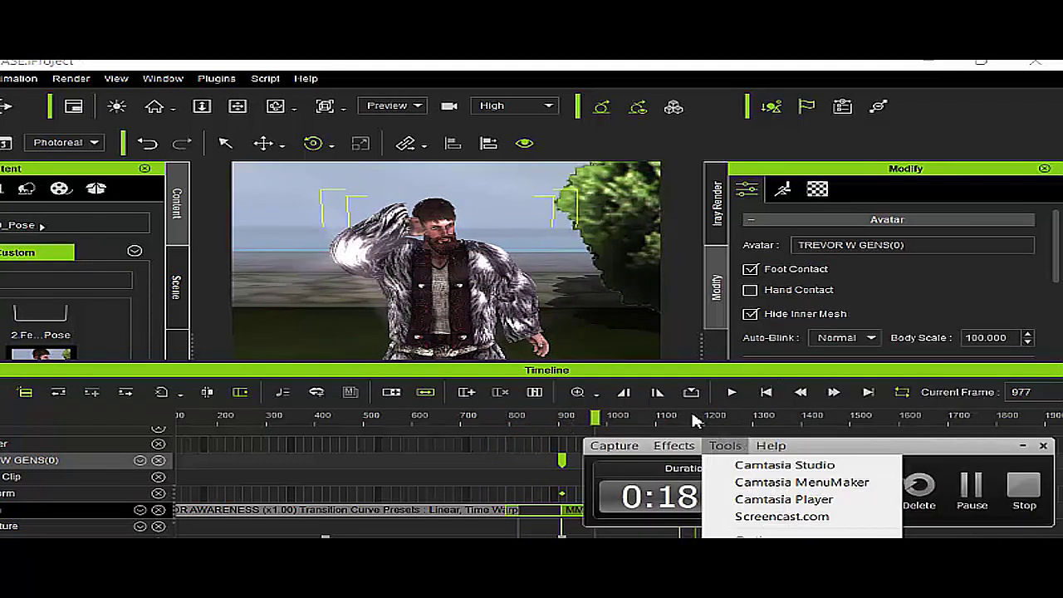